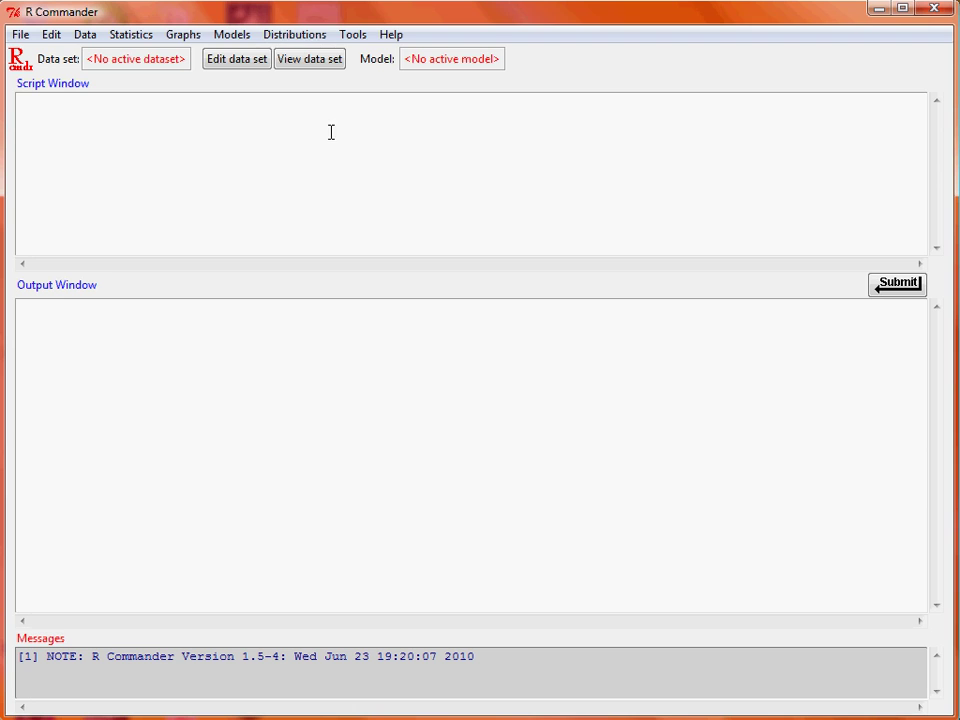
Import the comma-separated file Arthritis.csv from the TrainingVideos folder as a data set named arthritis.df.
click(81, 36)
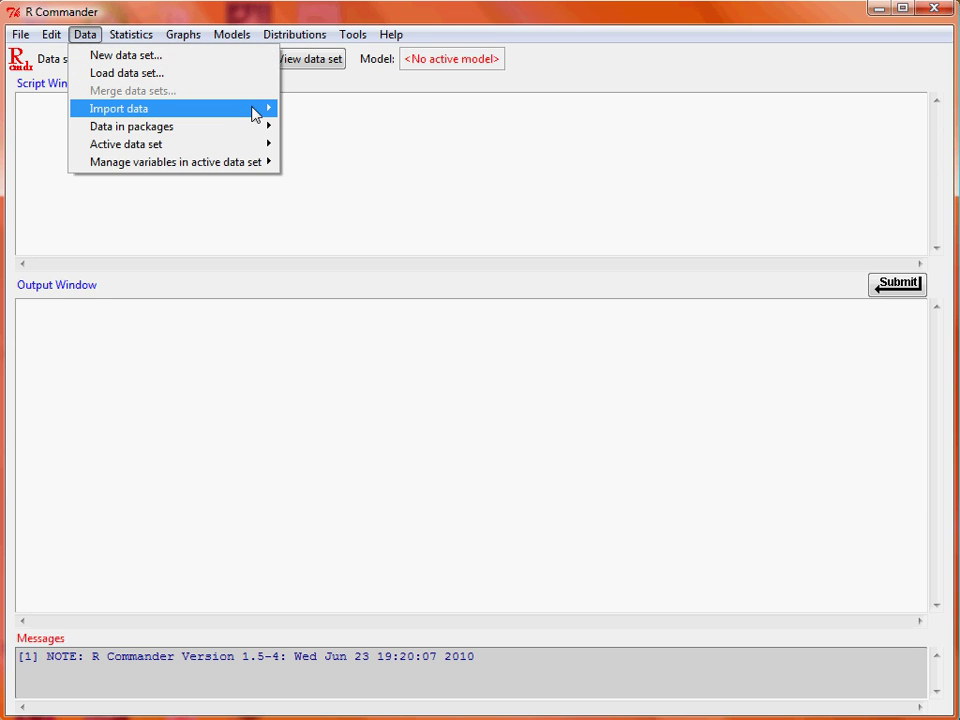
mouse_move(255, 114)
click(290, 113)
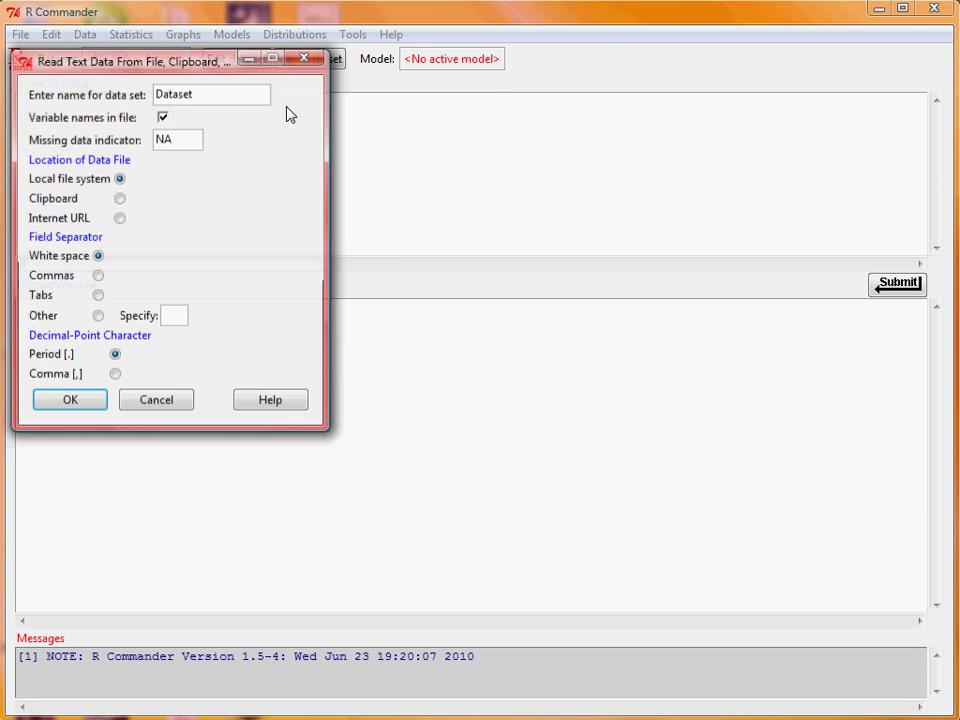
drag(203, 95, 133, 96)
text(arthritis.df)
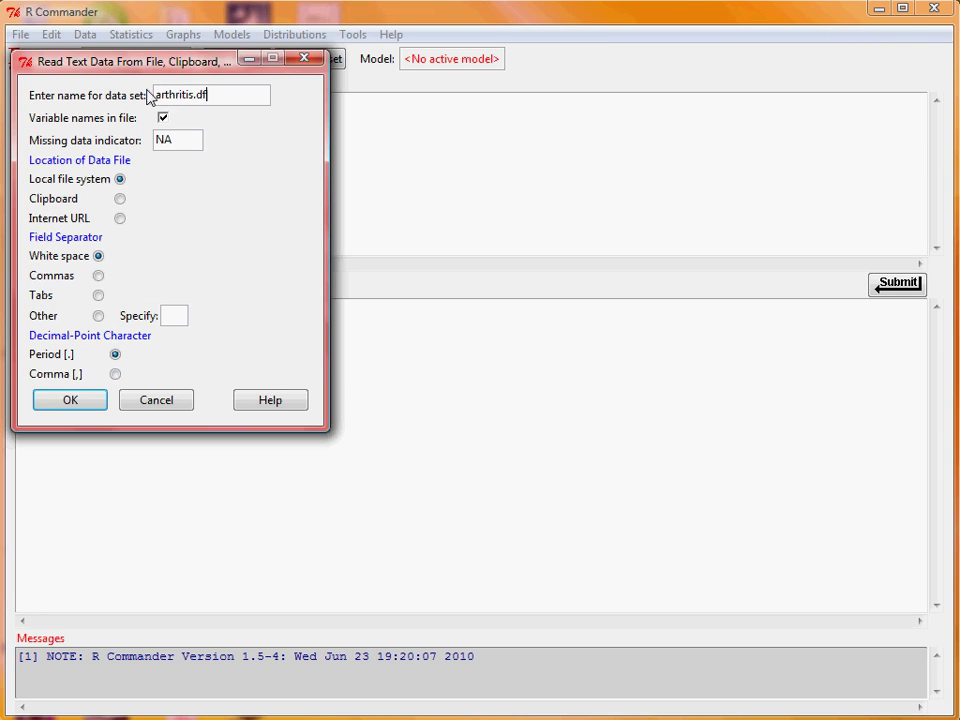
click(99, 278)
click(89, 408)
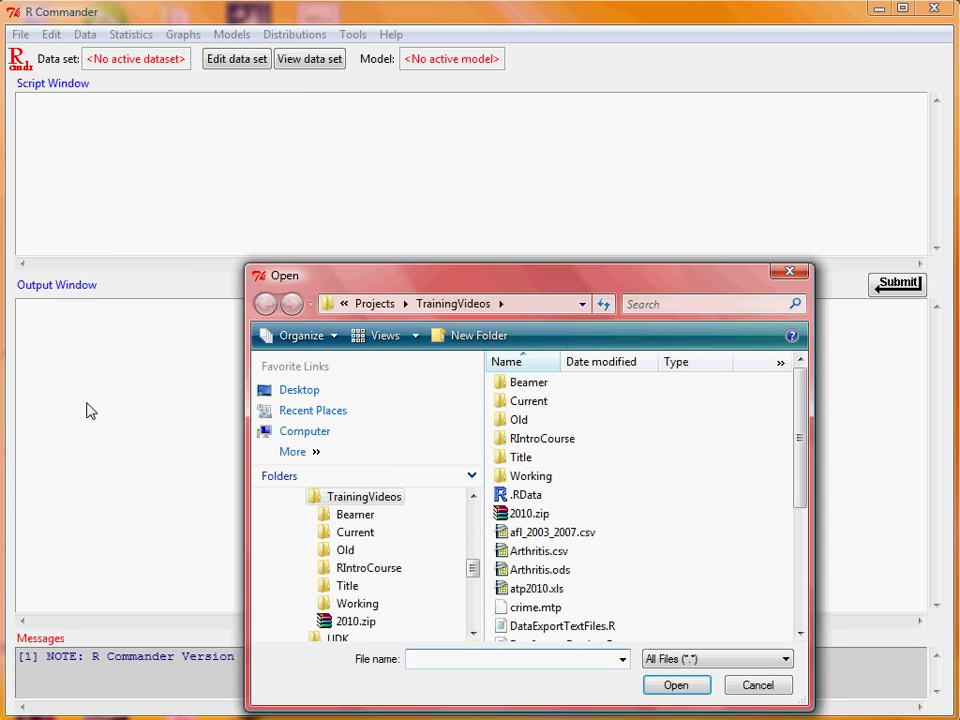
click(547, 558)
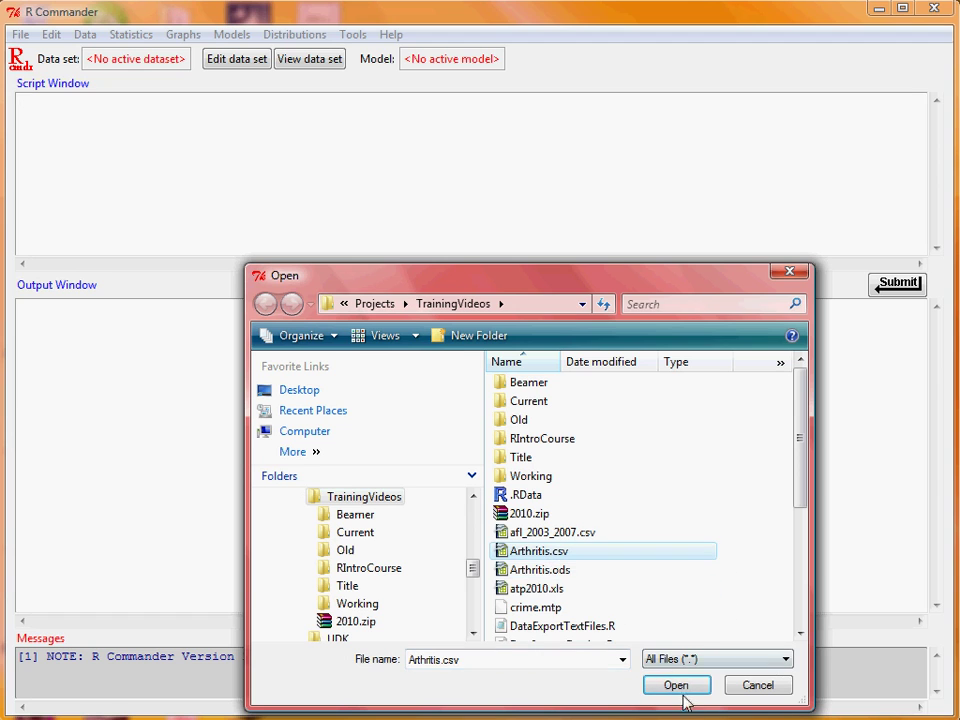
click(686, 689)
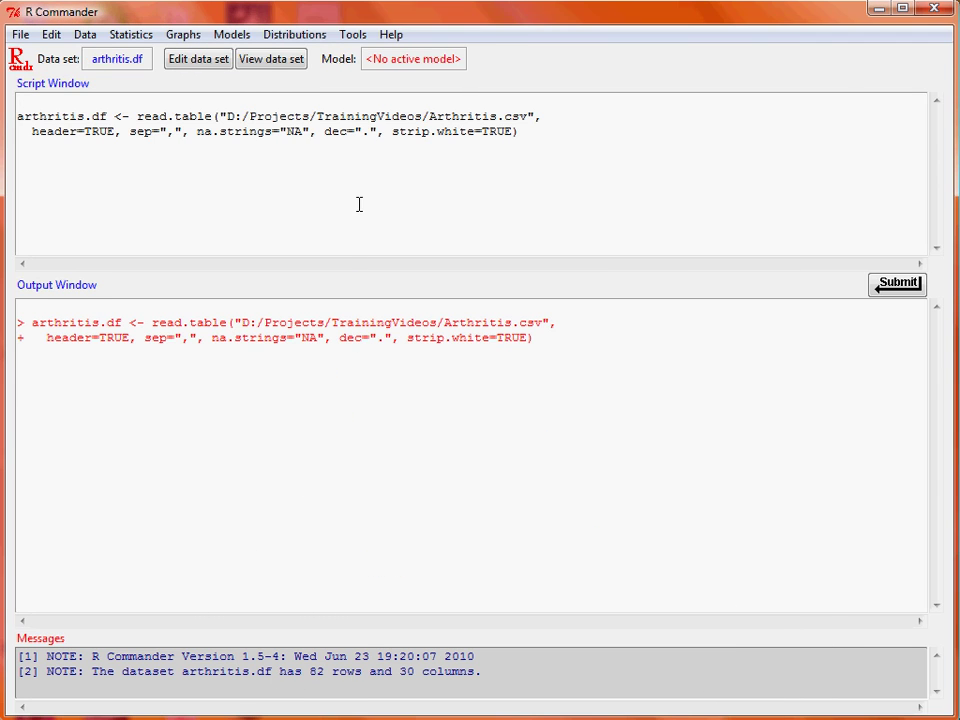
View the arthritis.df data set, look through its rows and variables, and return to the main window.
click(282, 60)
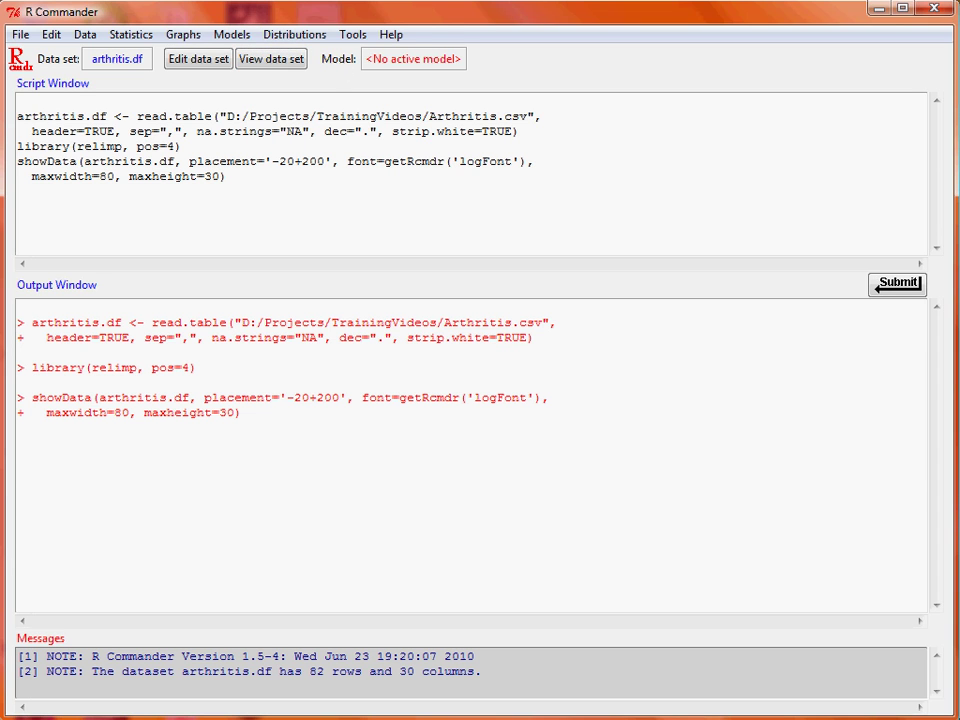
drag(938, 134, 797, 135)
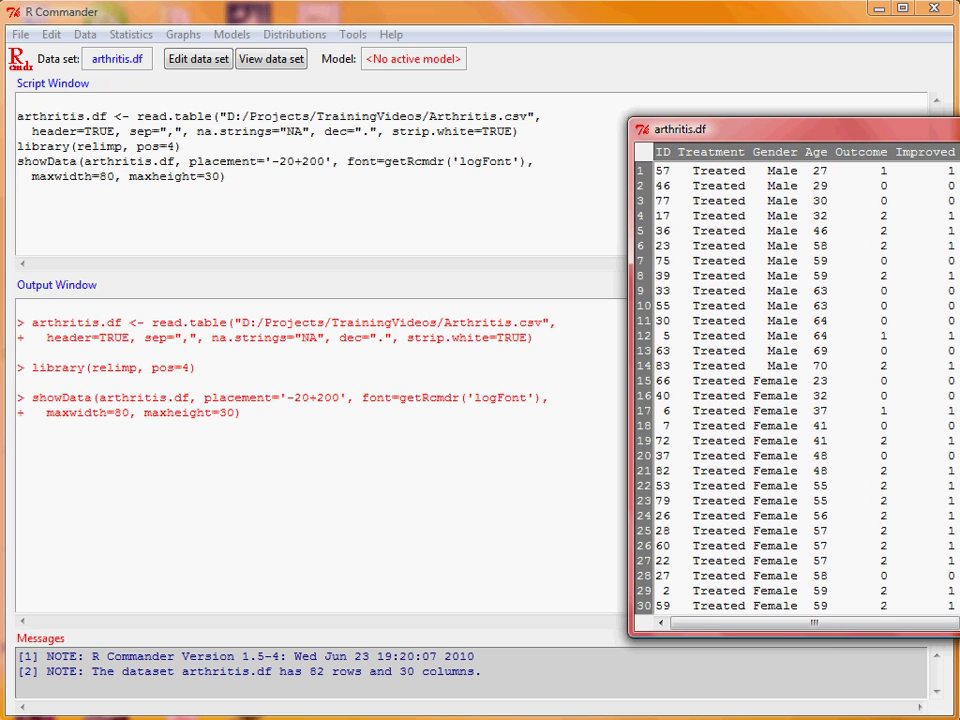
scroll(795, 390, down, 5)
scroll(795, 390, up, 5)
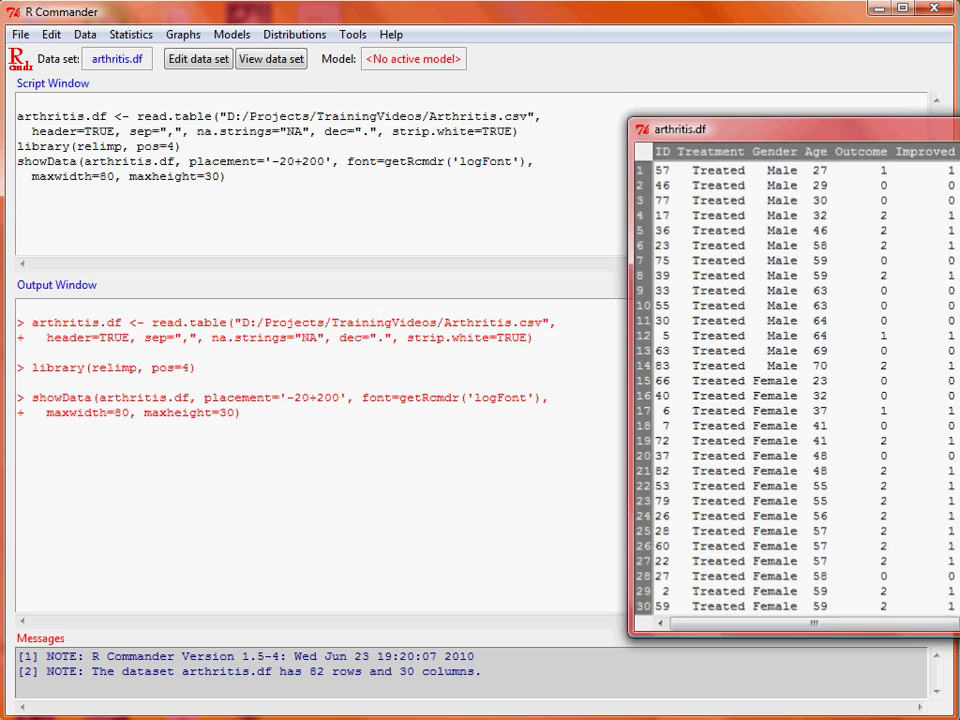
click(632, 96)
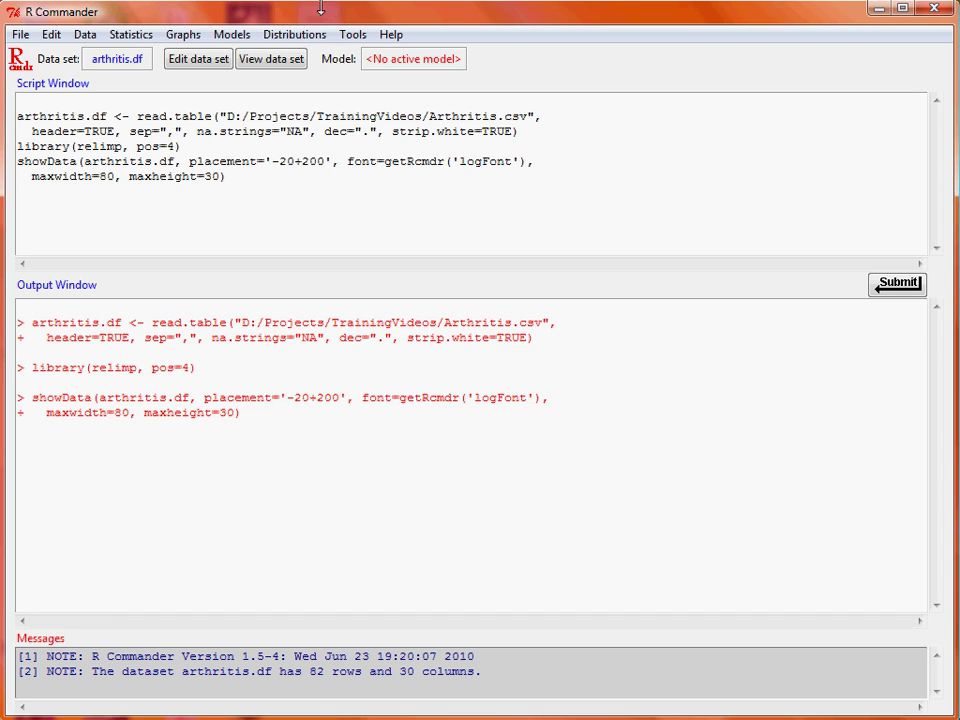
Create an XY conditioning plot with Age as explanatory variable, Improved as response and Treatment as the grouping variable.
click(188, 36)
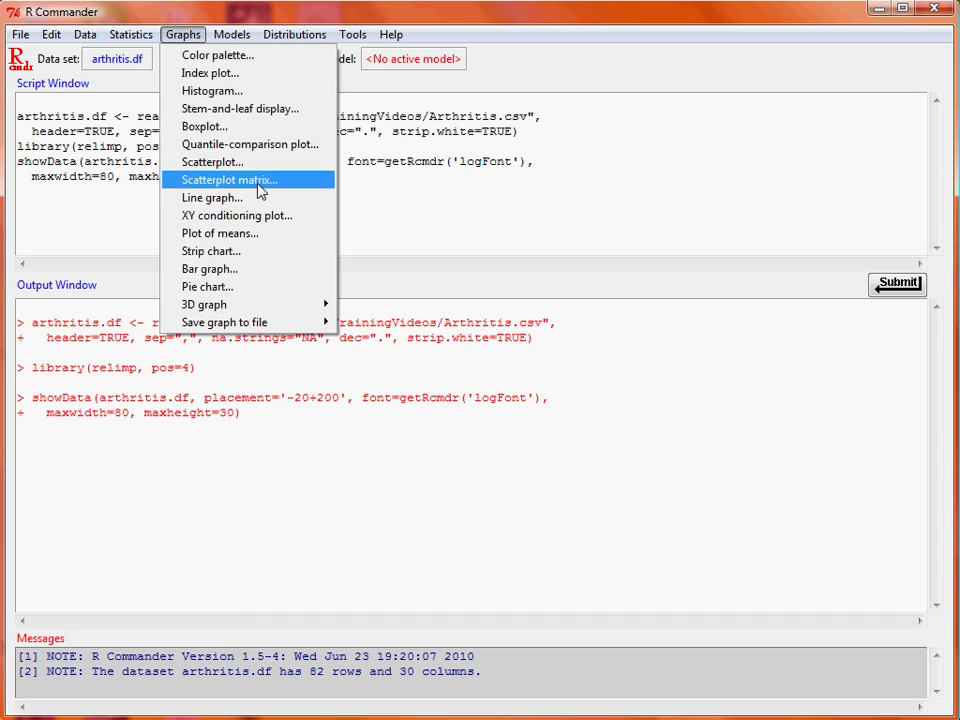
click(316, 224)
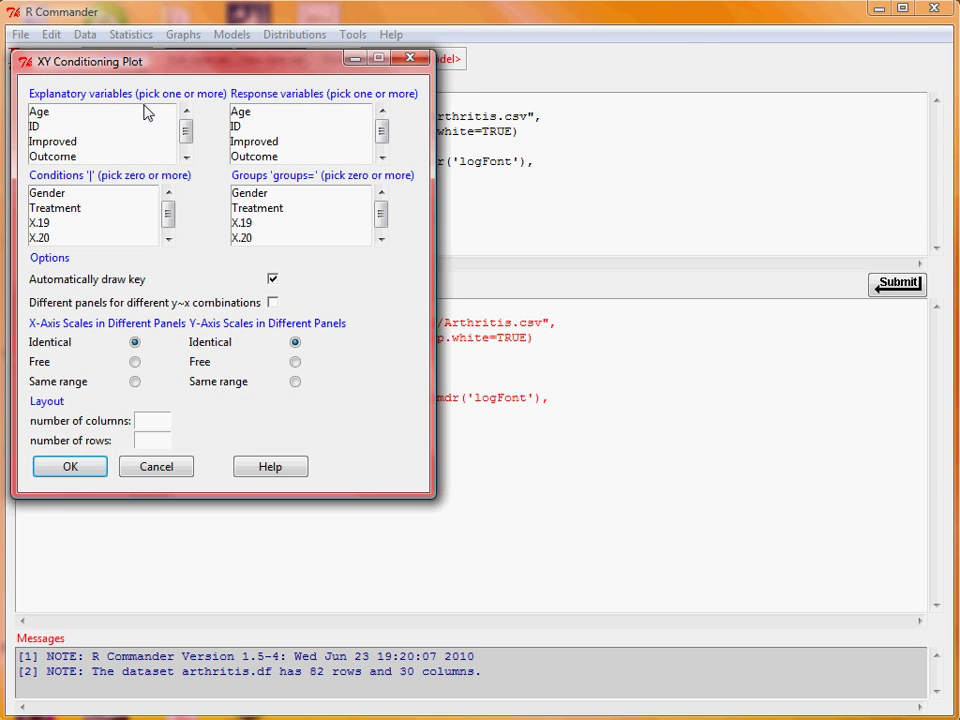
click(89, 114)
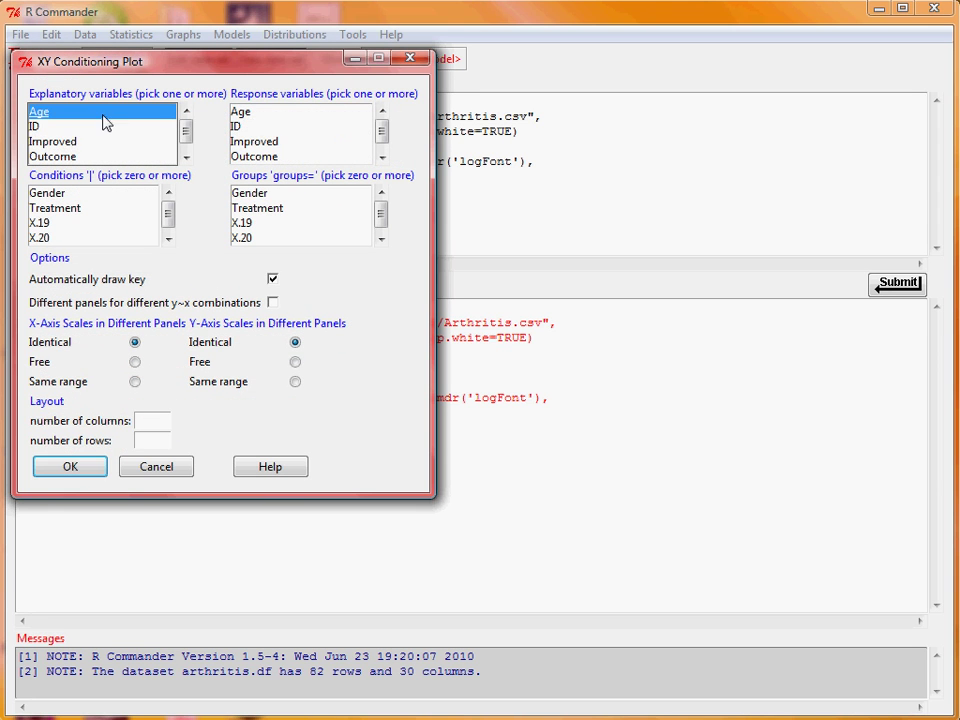
click(309, 142)
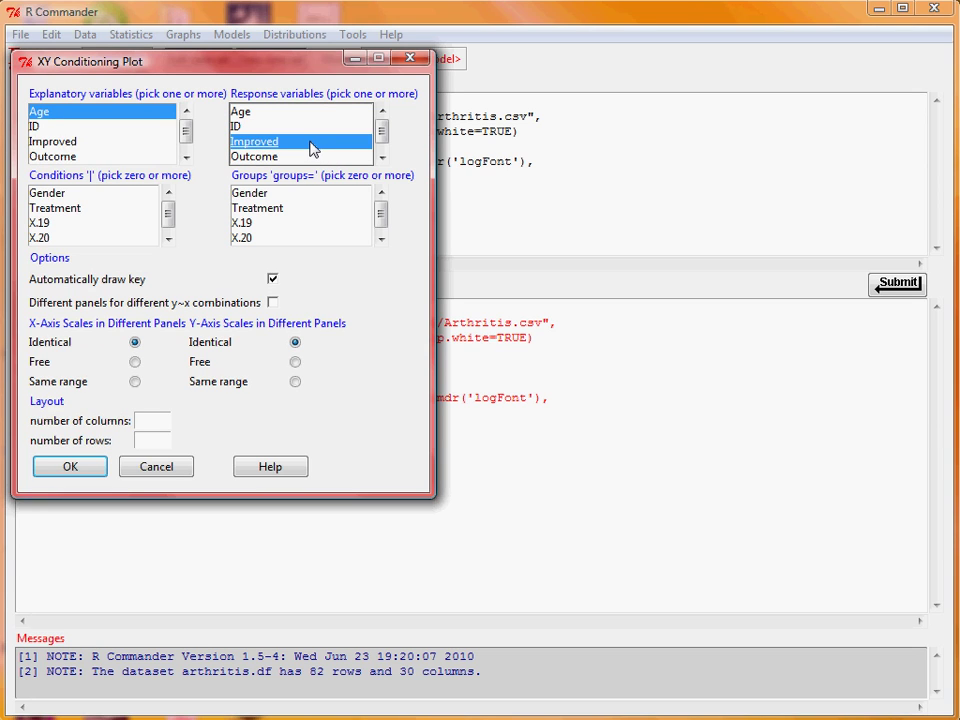
click(269, 210)
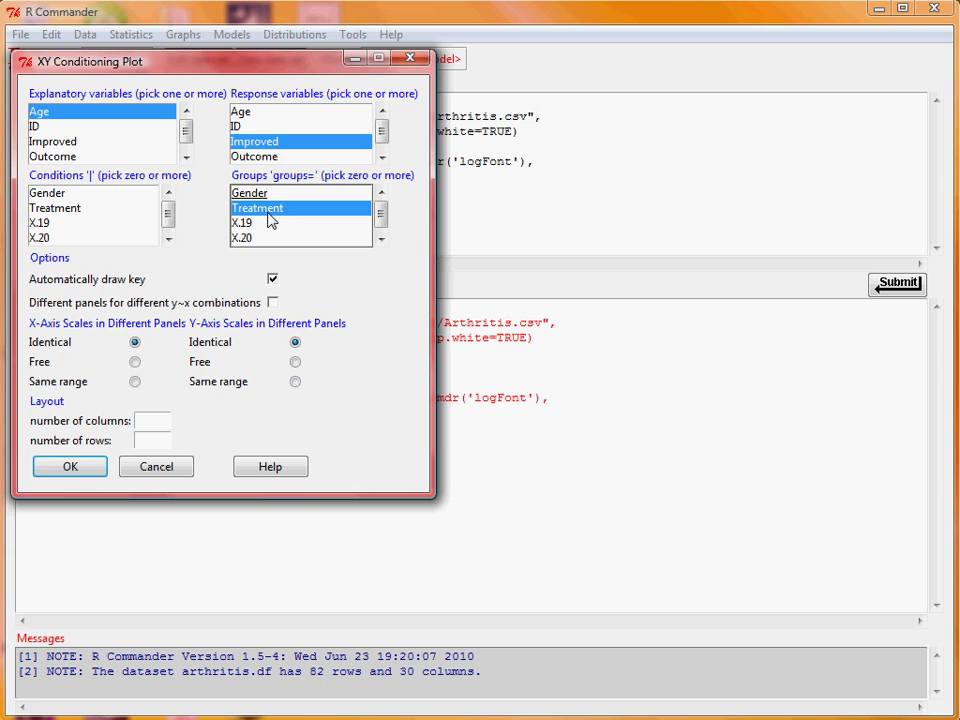
click(84, 476)
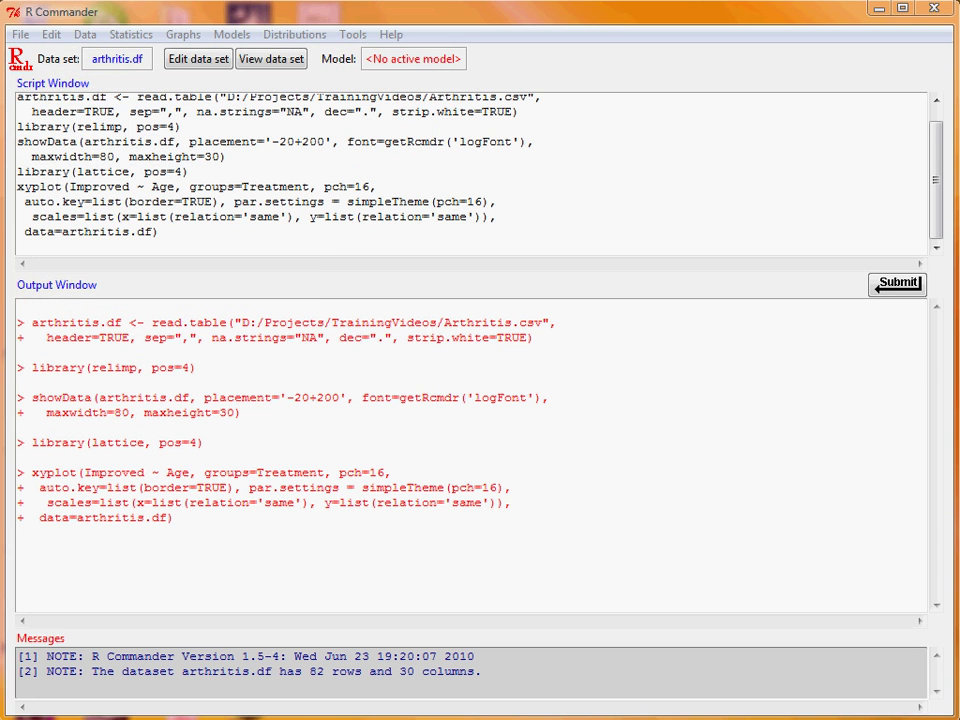
drag(484, 41, 492, 18)
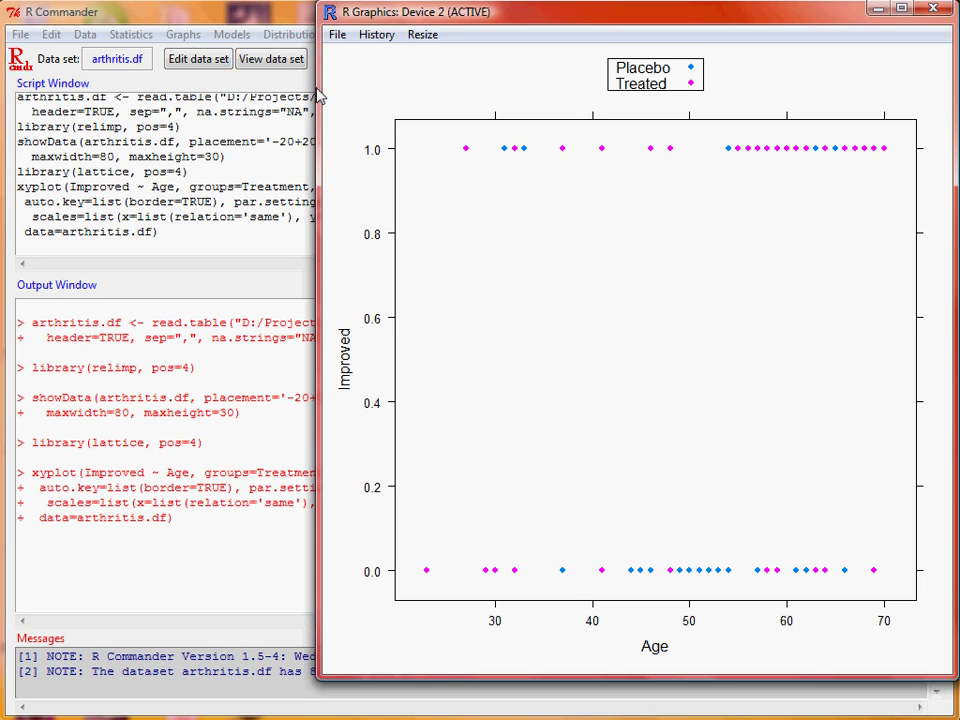
Create an XY conditioning plot of Improved against Age conditioned on Gender and Treatment, and minimise the graph window after viewing it.
click(268, 20)
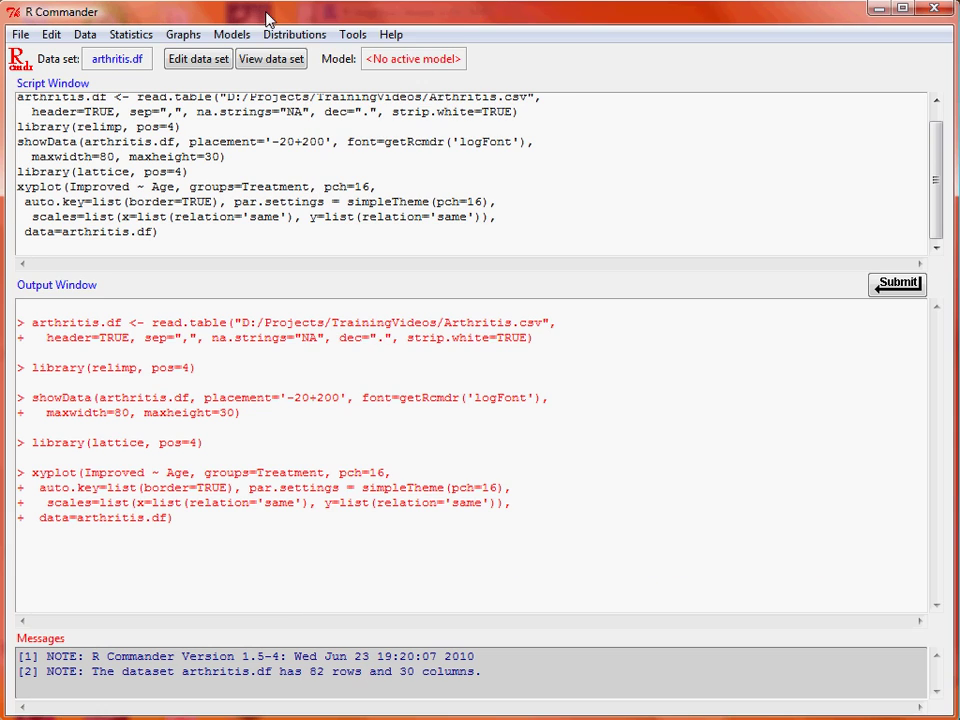
click(183, 35)
click(237, 215)
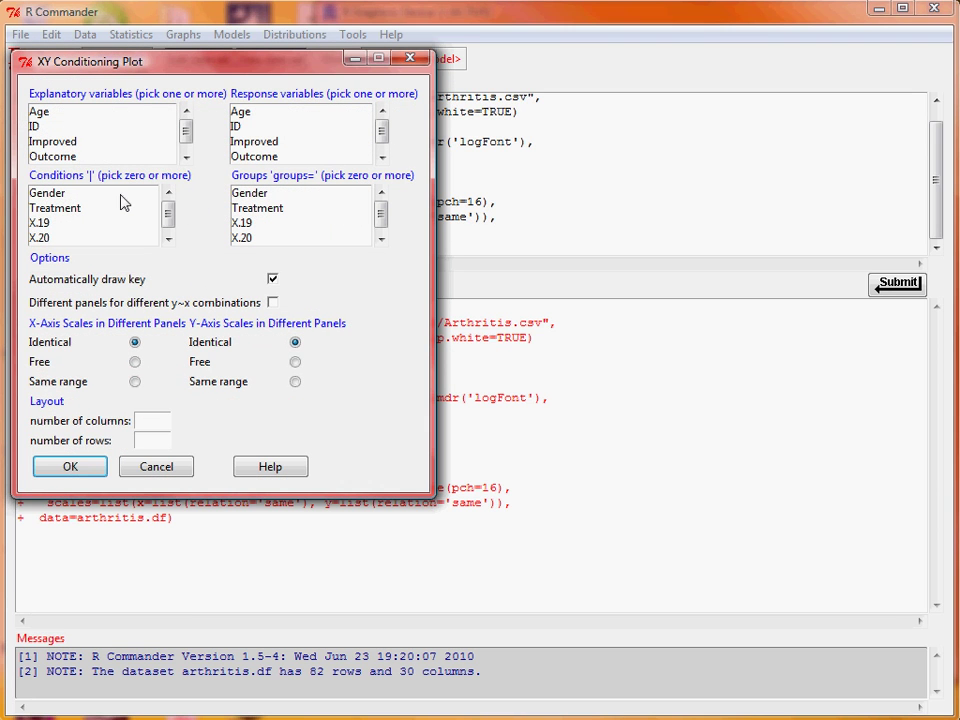
click(121, 195)
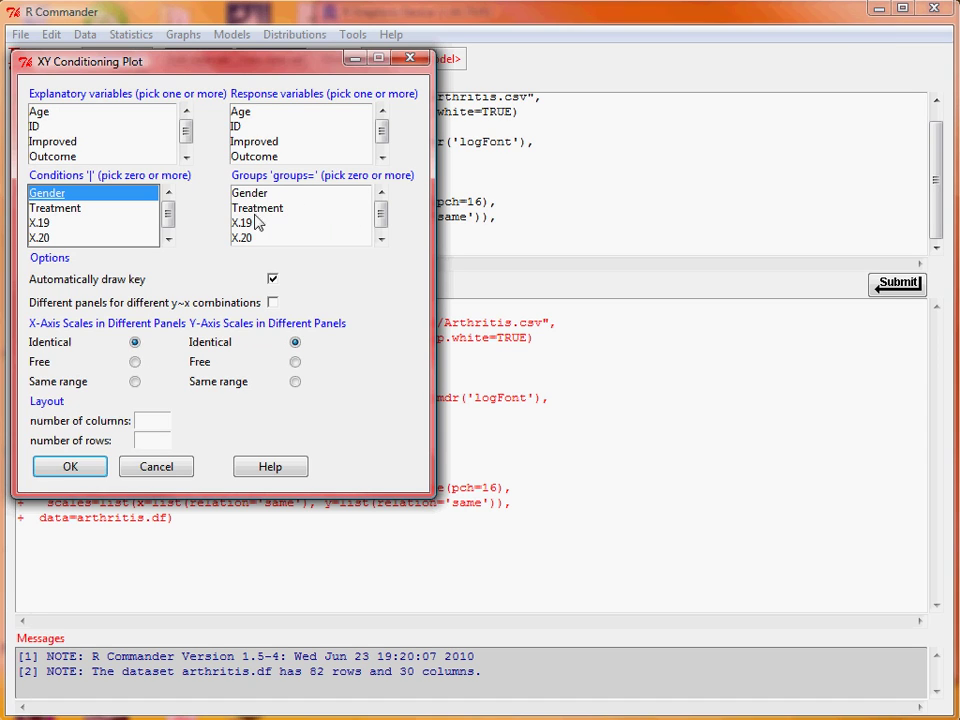
click(132, 209)
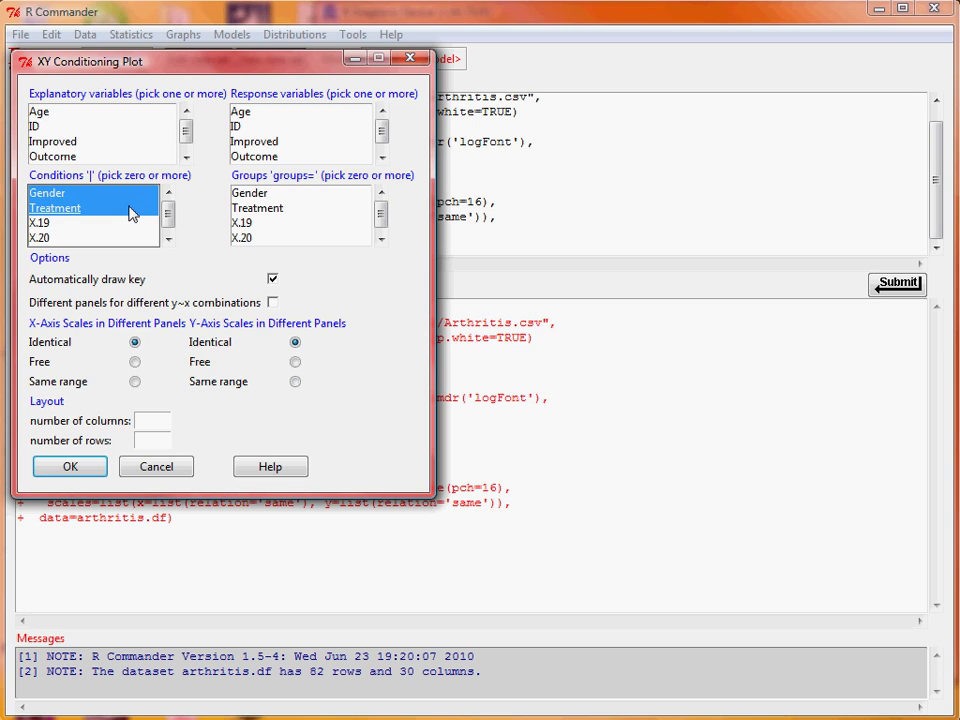
click(130, 114)
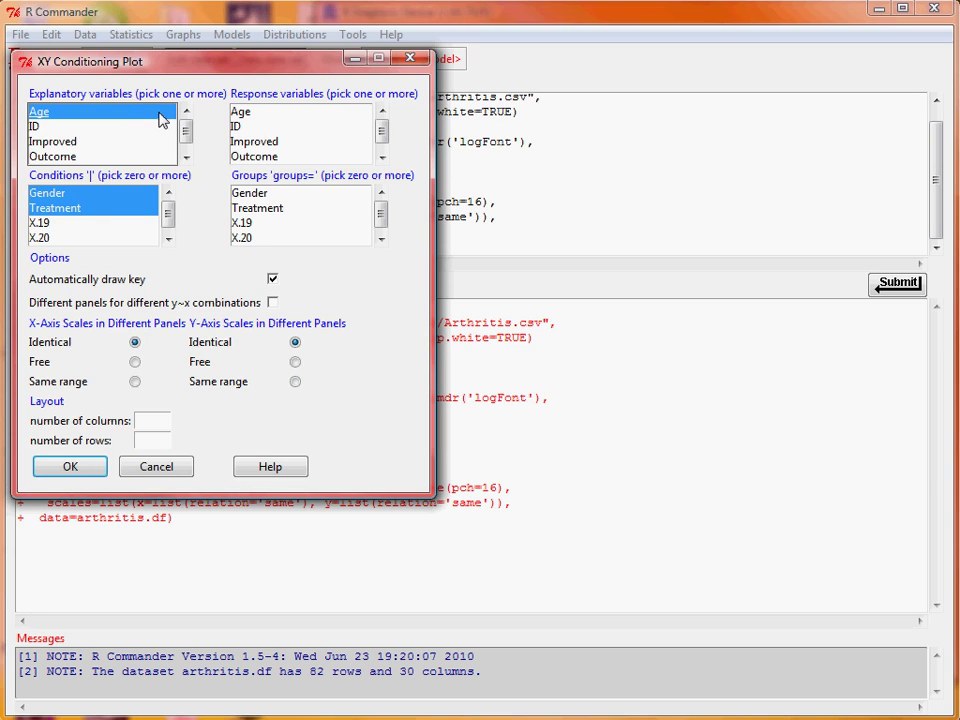
click(297, 143)
click(94, 462)
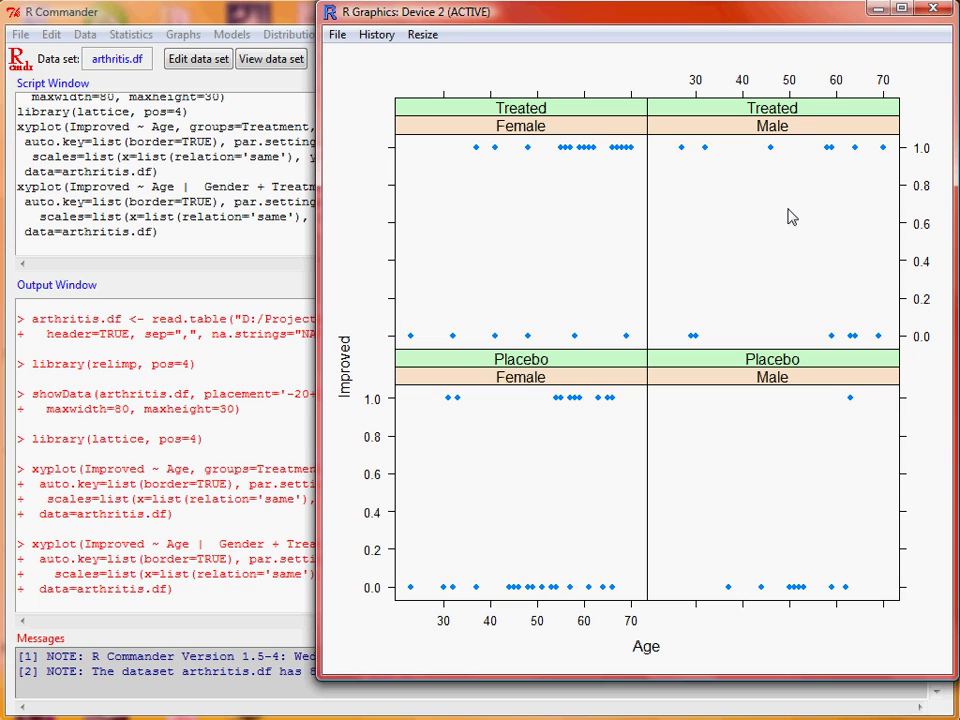
click(878, 9)
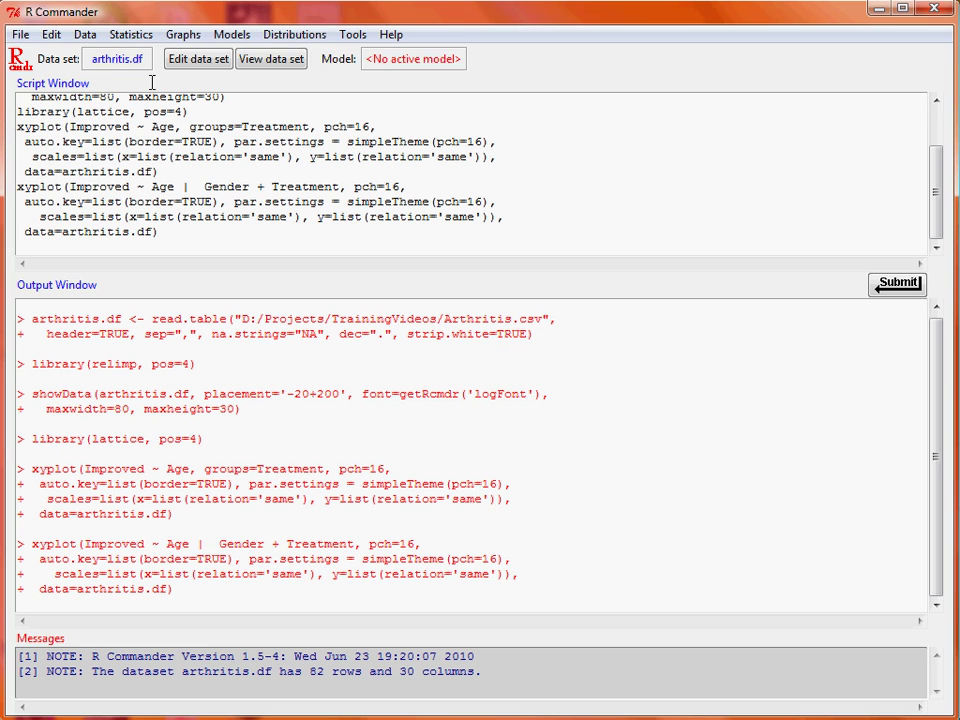
Fit a generalized linear model of Improved on Age with the binomial family and logit link.
click(145, 40)
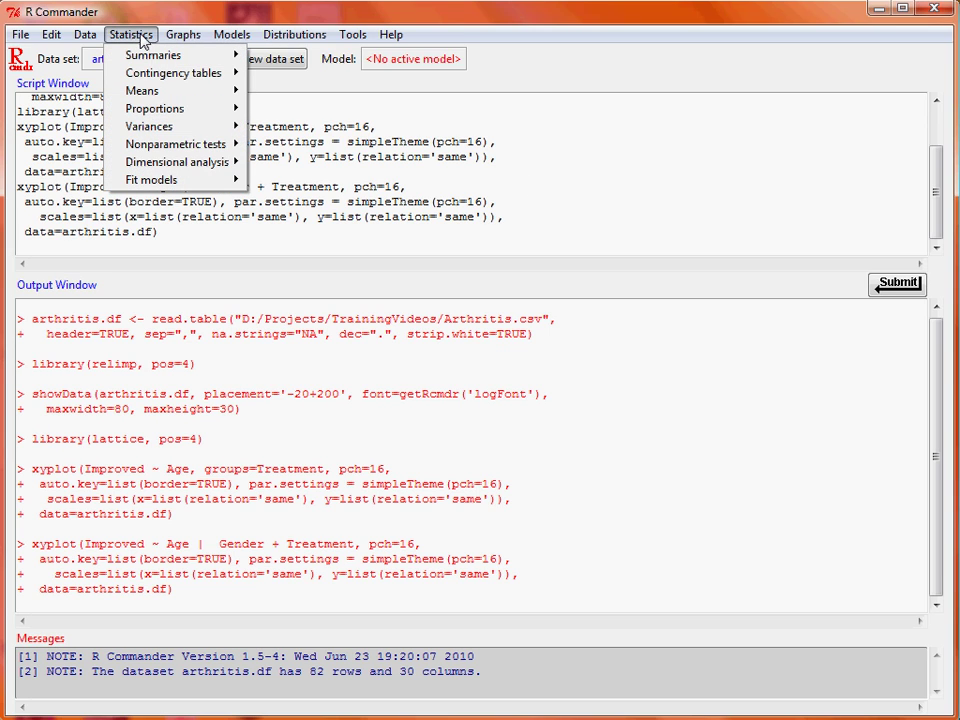
mouse_move(236, 180)
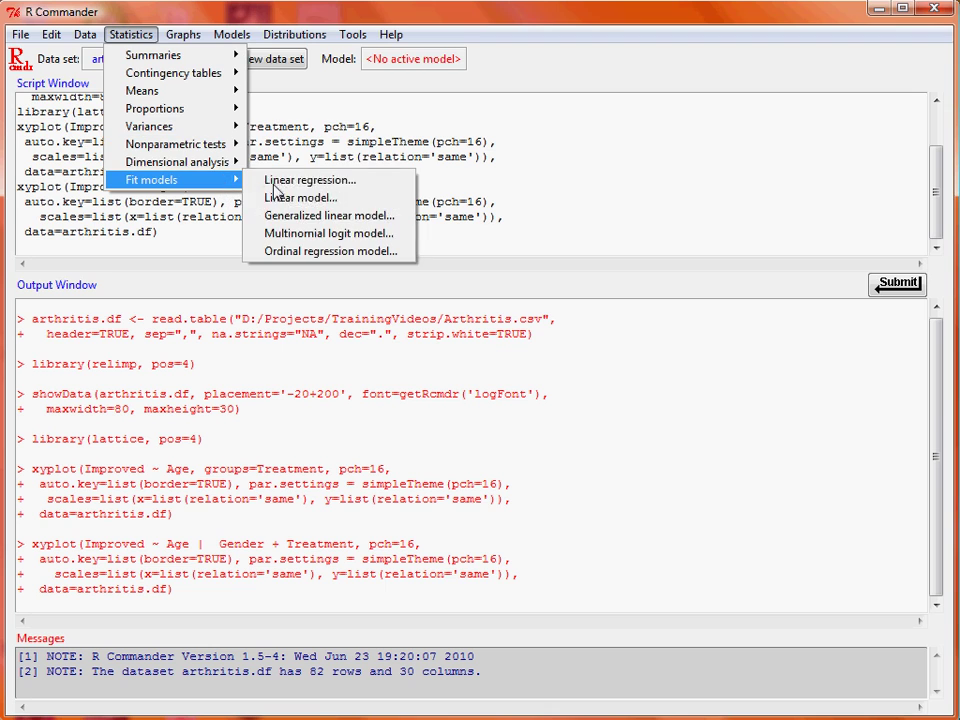
click(394, 221)
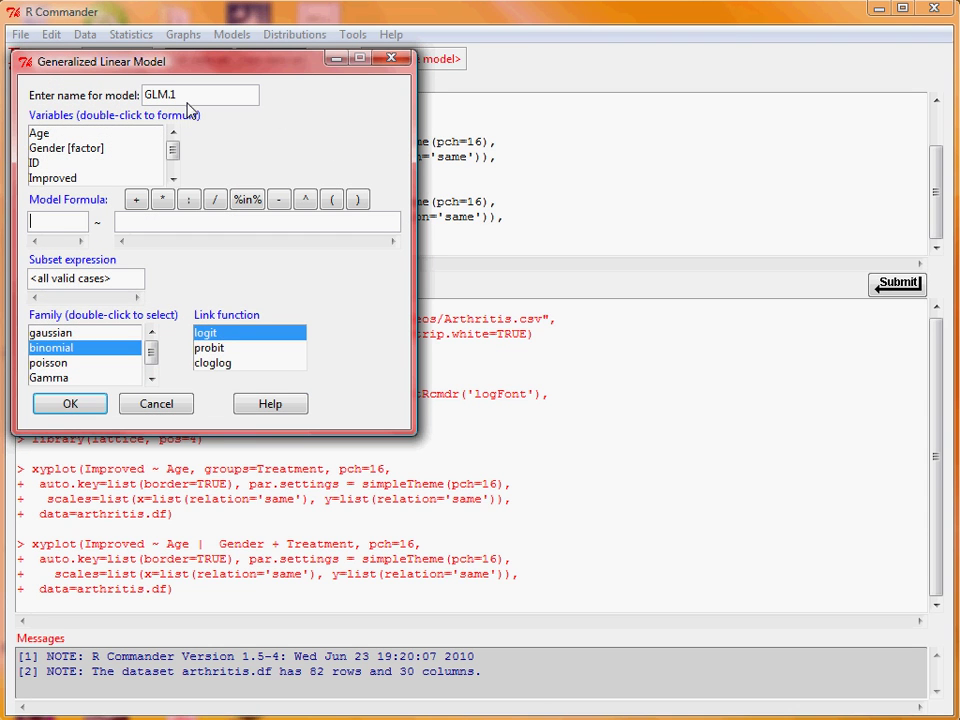
double_click(110, 179)
double_click(82, 137)
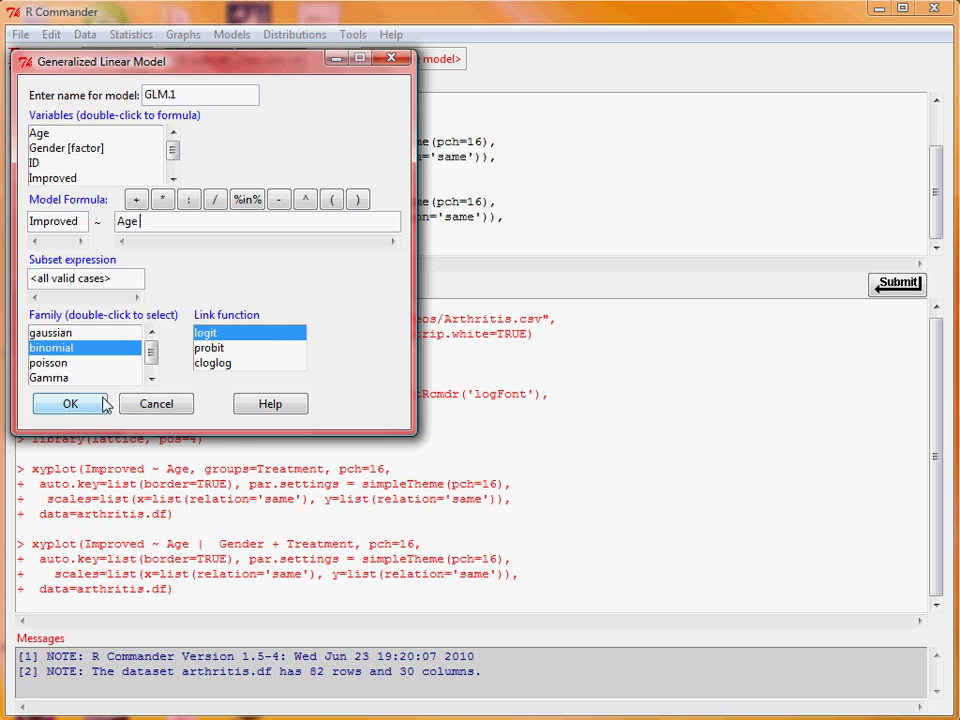
click(70, 404)
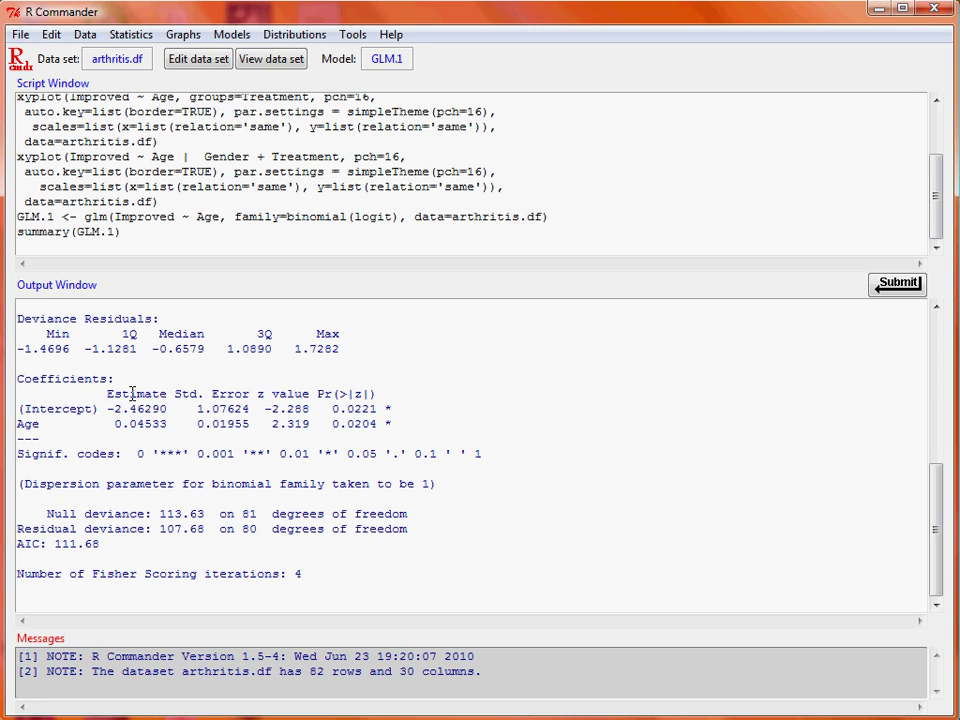
Fit a second binomial logit generalized linear model of Improved on Age + Treatment and compare its summary with the Age-only model.
click(124, 35)
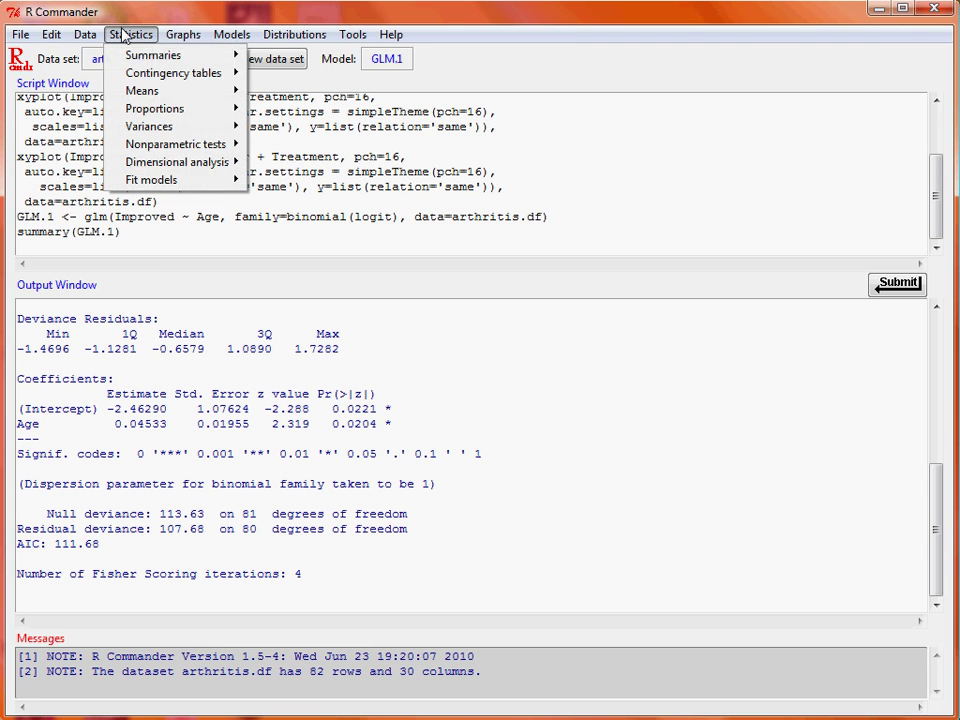
mouse_move(216, 182)
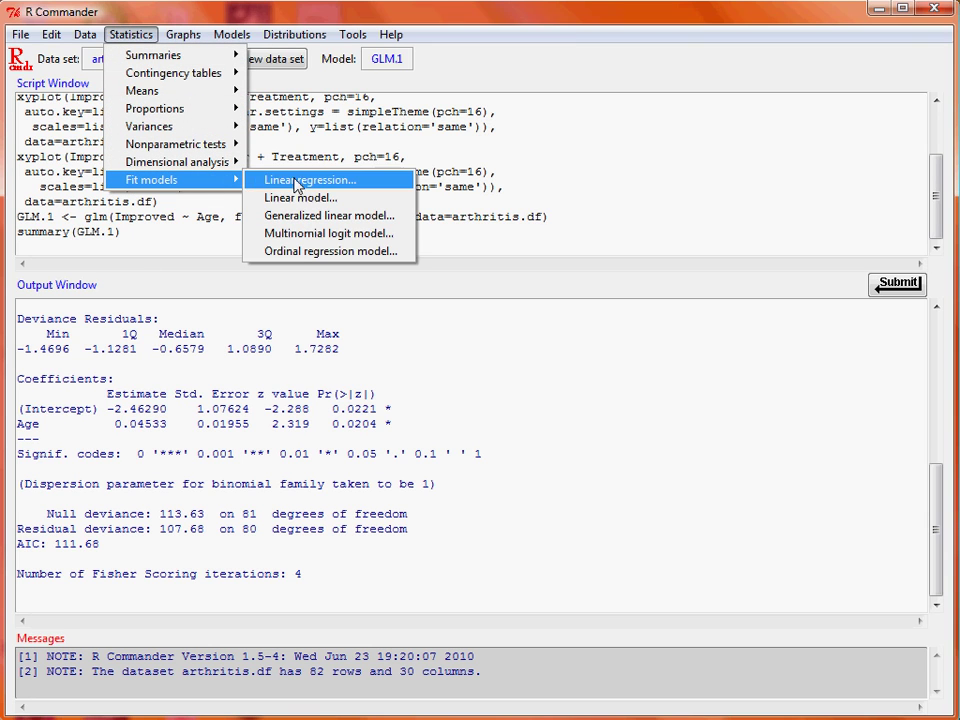
click(390, 214)
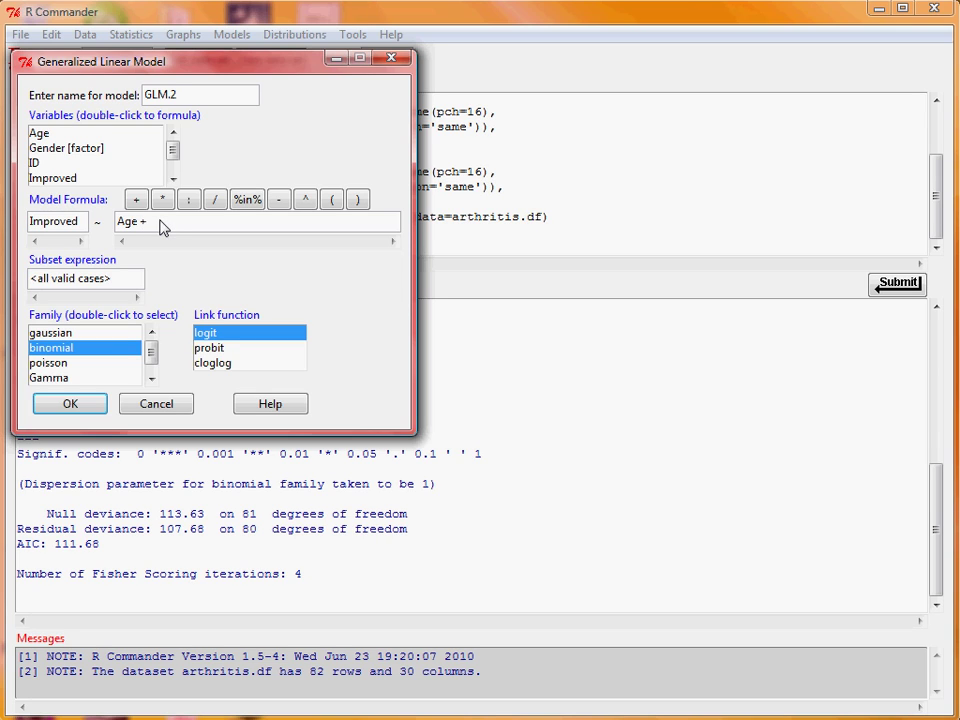
click(173, 178)
click(173, 178)
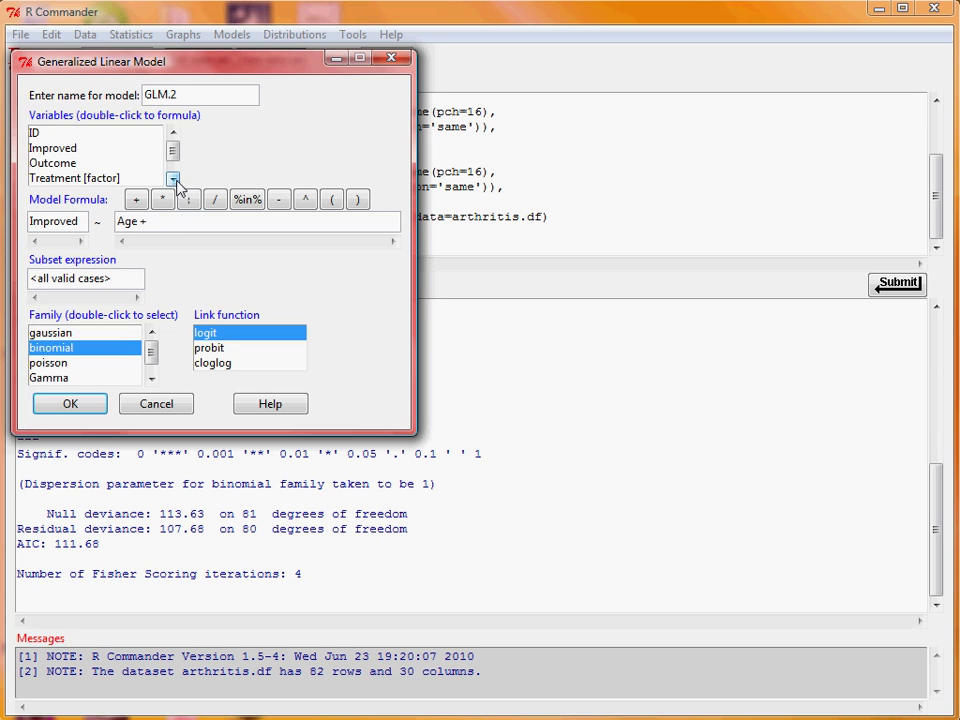
double_click(115, 178)
click(90, 403)
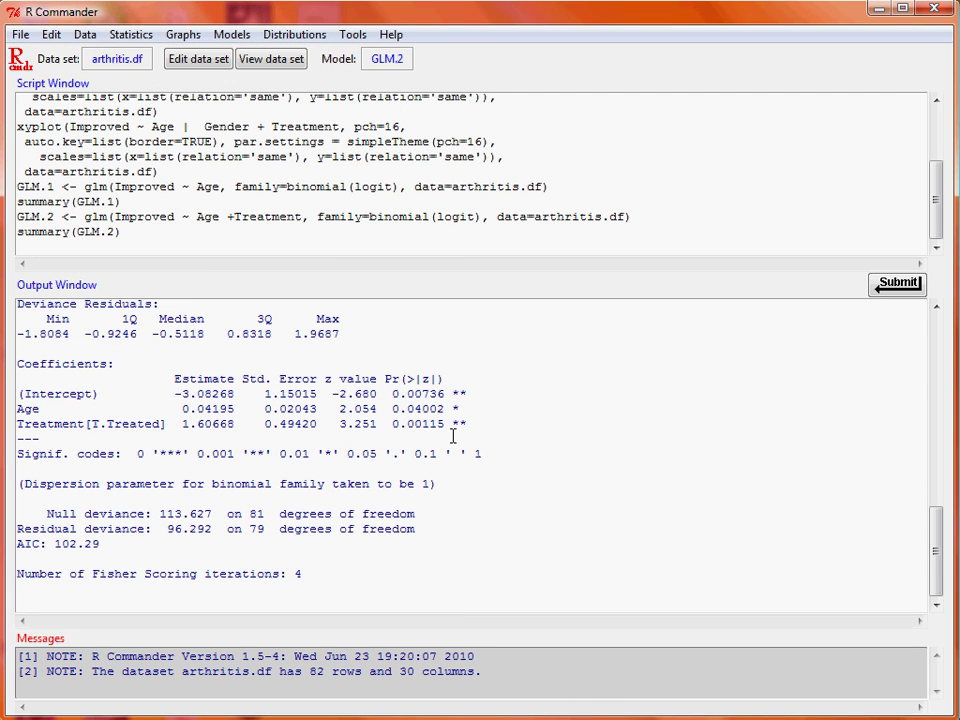
scroll(550, 420, up, 4)
scroll(548, 423, up, 5)
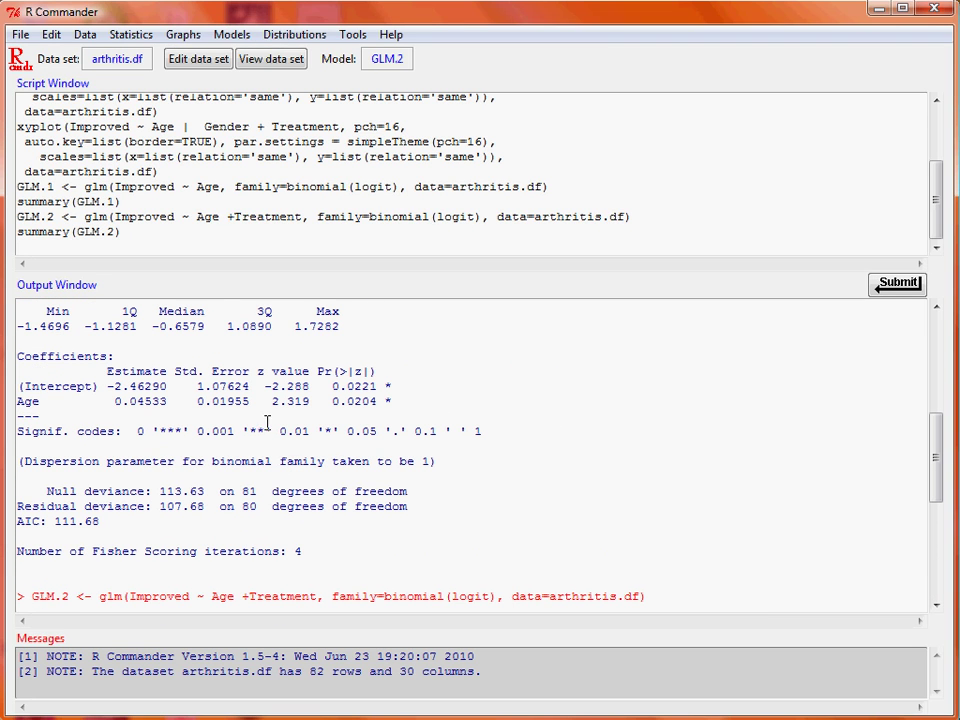
Fit a binomial logit generalized linear model of Improved on Age + Treatment + Gender.
scroll(237, 431, down, 6)
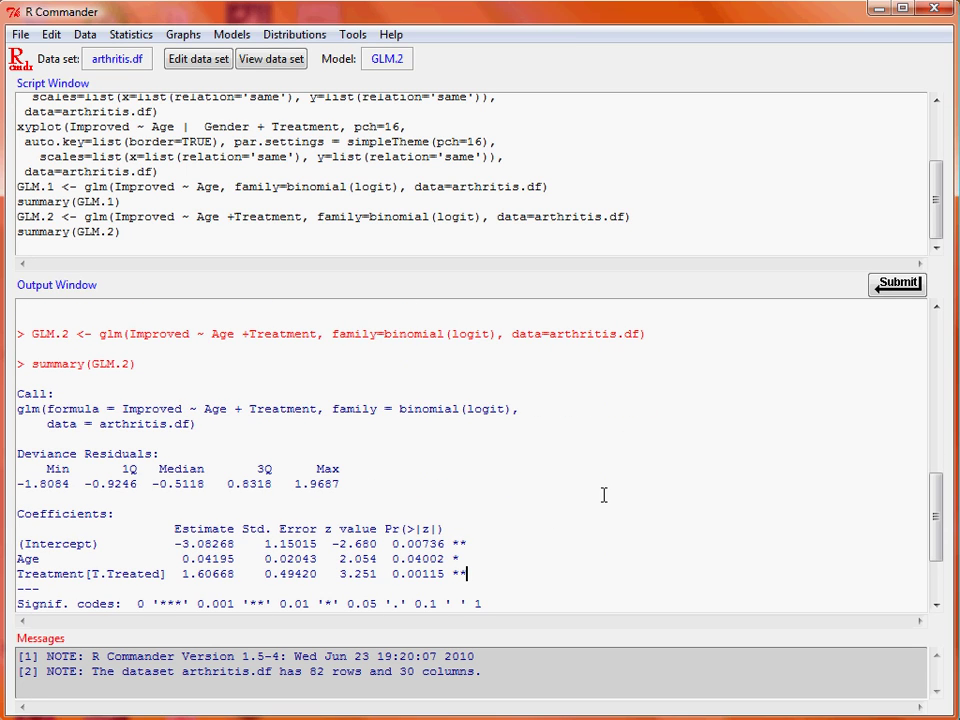
scroll(547, 464, down, 1)
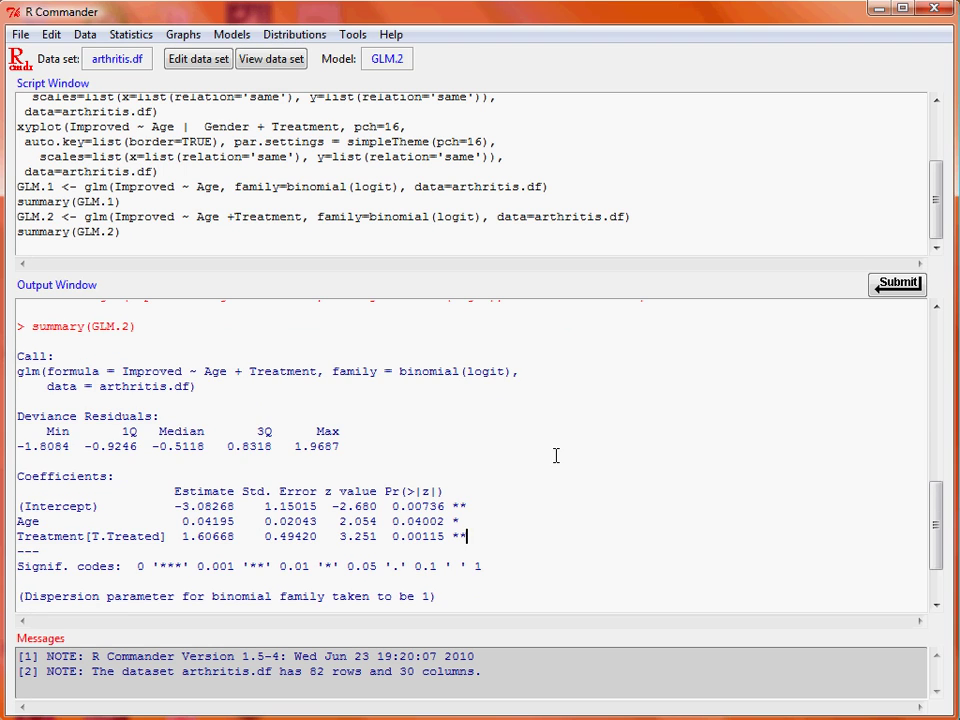
scroll(285, 382, down, 2)
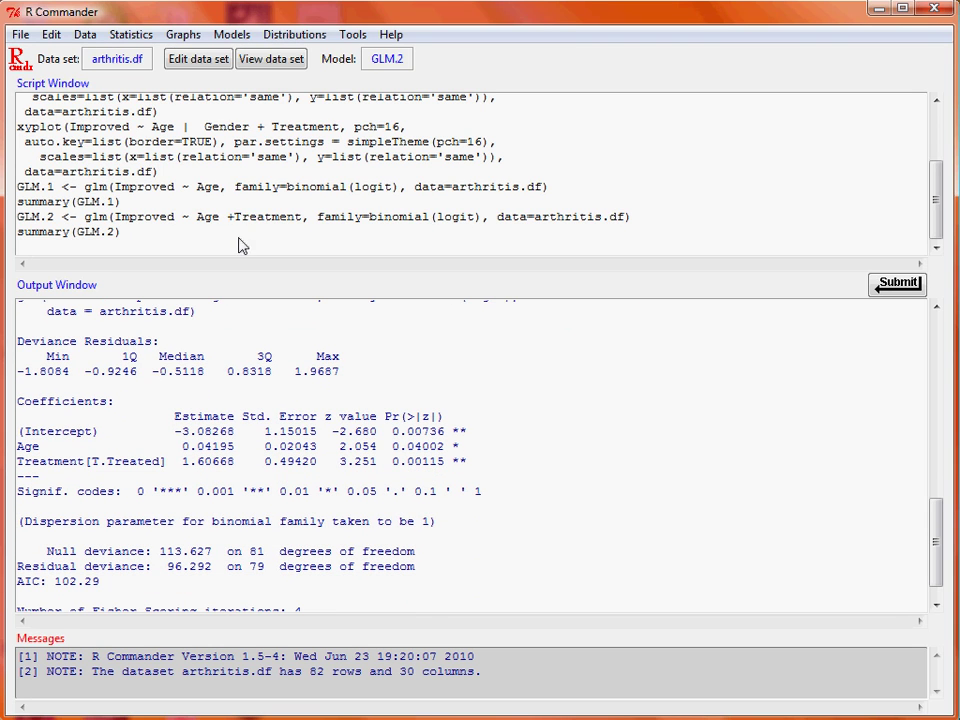
click(133, 35)
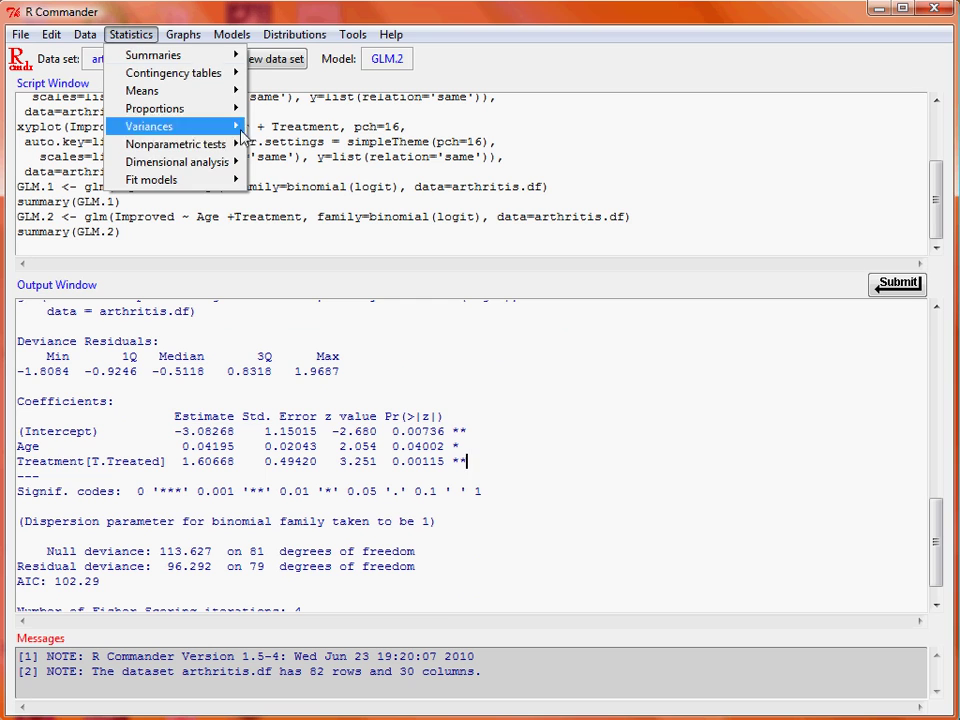
mouse_move(236, 180)
click(355, 217)
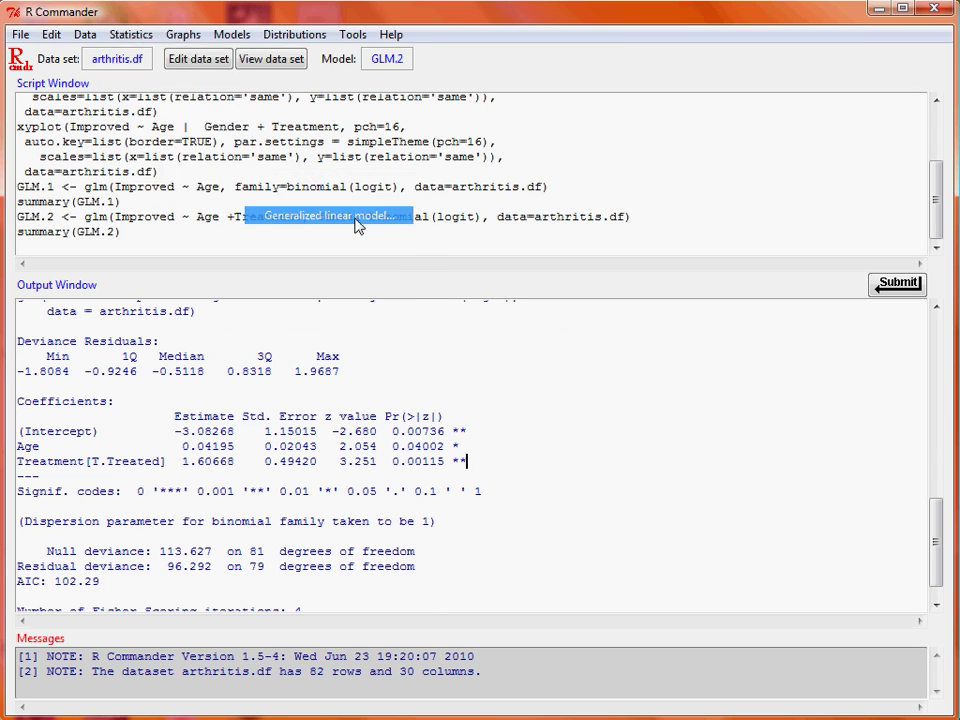
text(+ Ge)
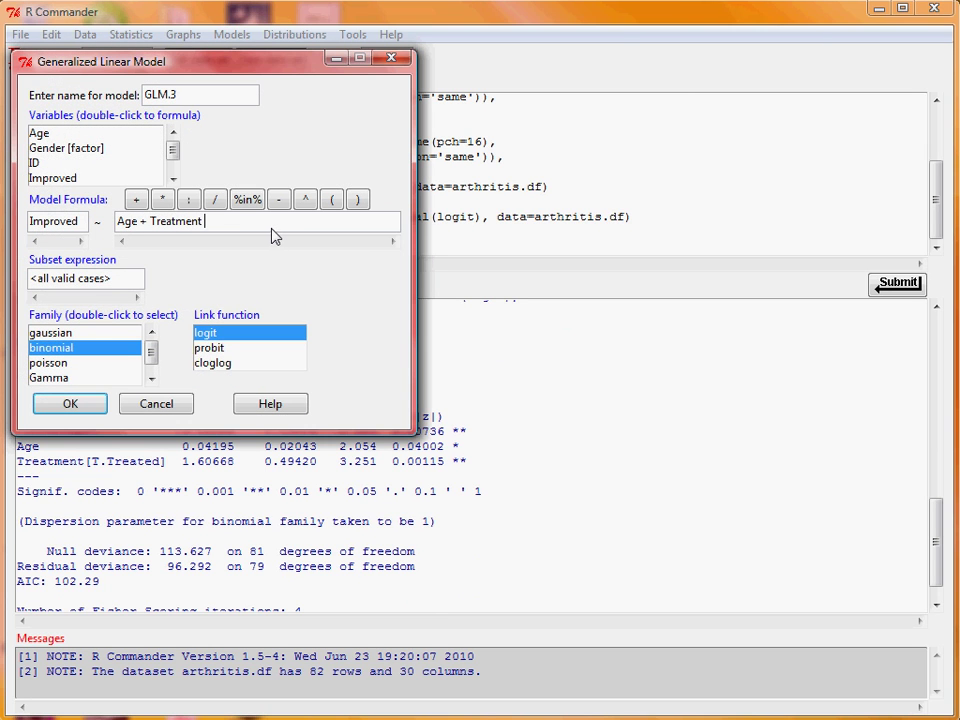
text(nder)
click(89, 409)
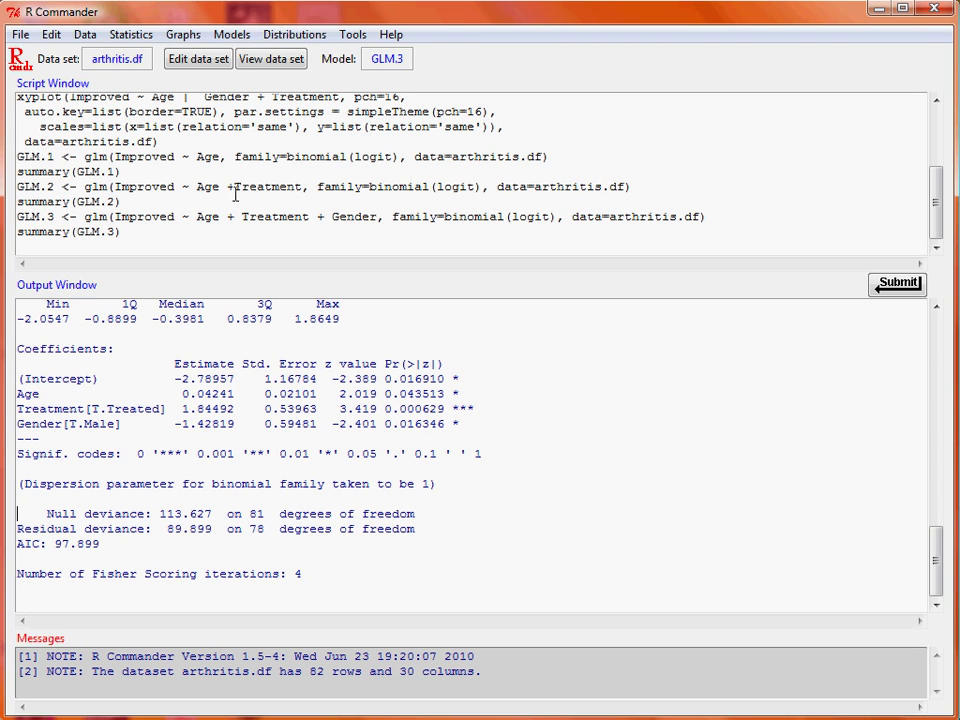
Fit a binomial logit model of Improved on Age, Treatment and Gender plus the Age:Treatment, Age:Gender and Treatment:Gender interactions.
click(84, 34)
mouse_move(241, 147)
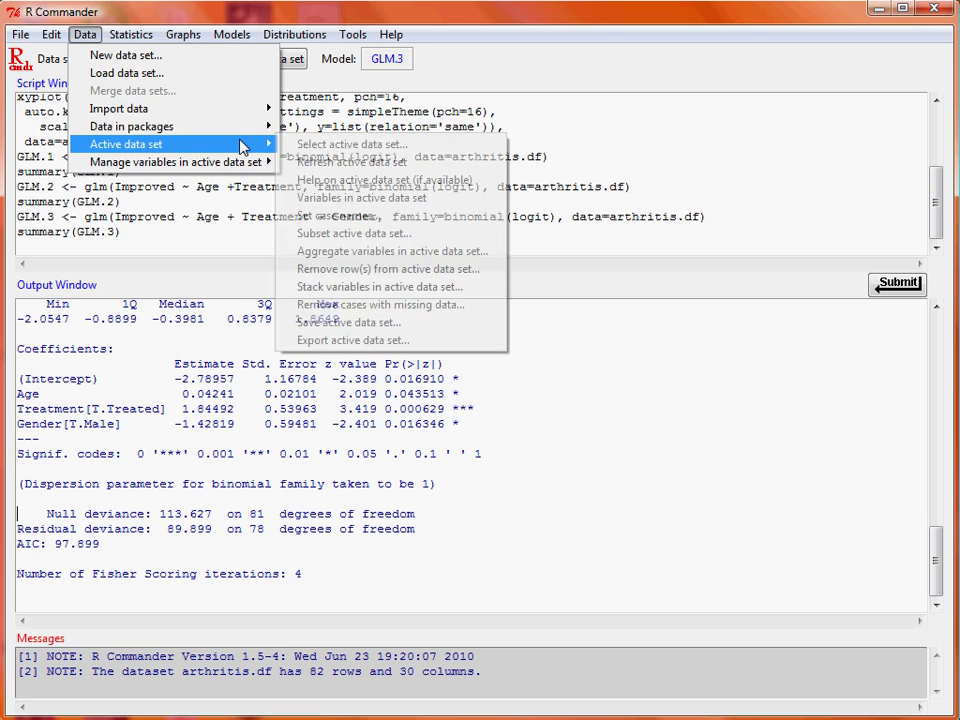
mouse_move(130, 34)
mouse_move(218, 186)
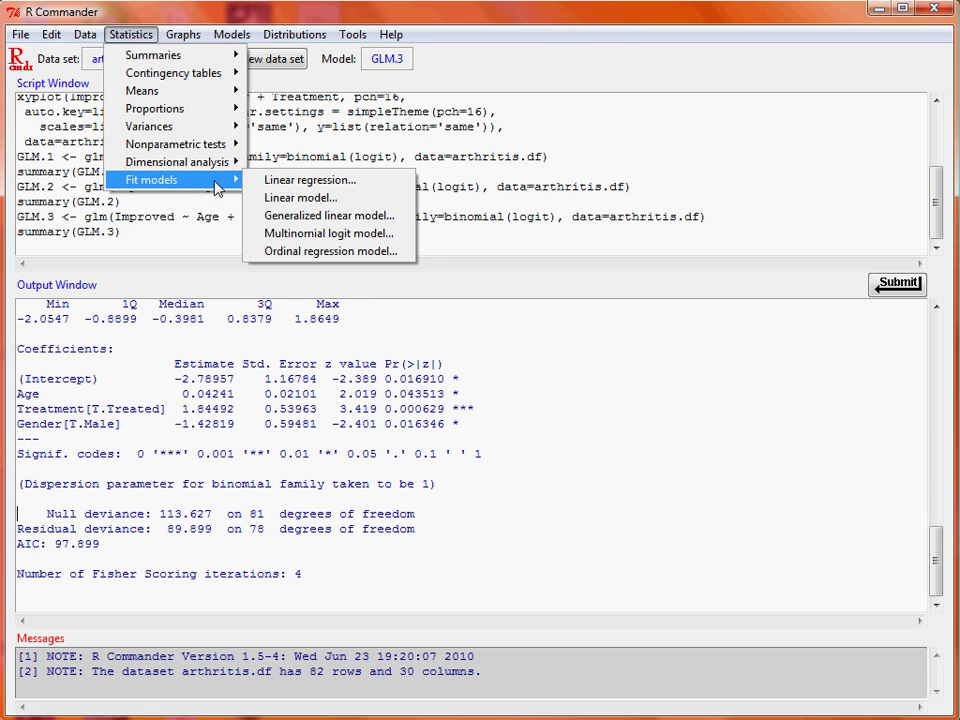
click(329, 215)
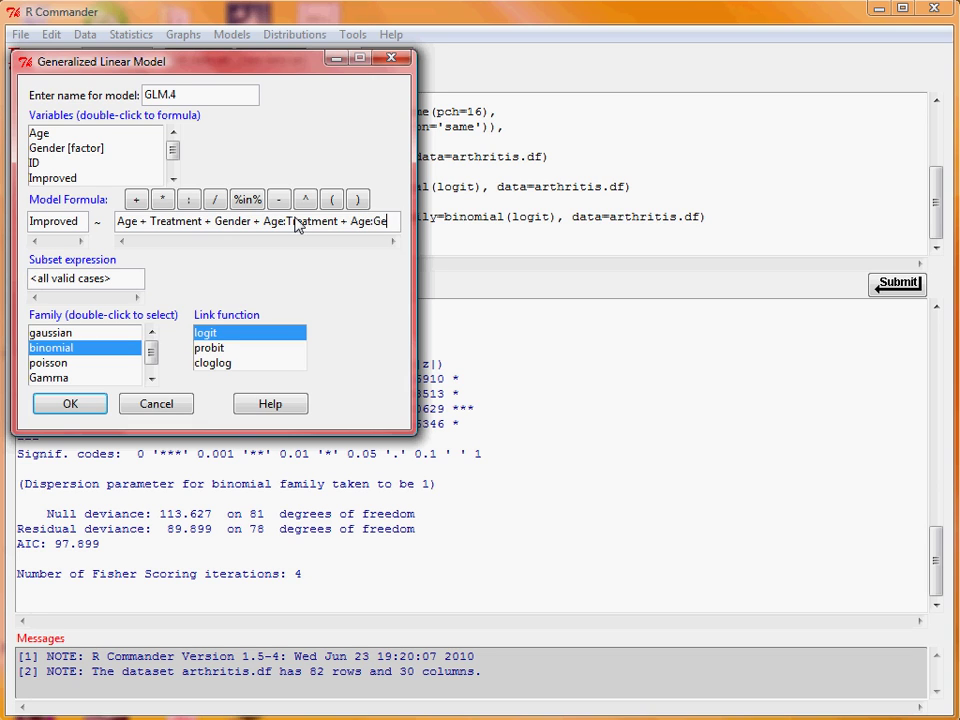
text(der + Treatm)
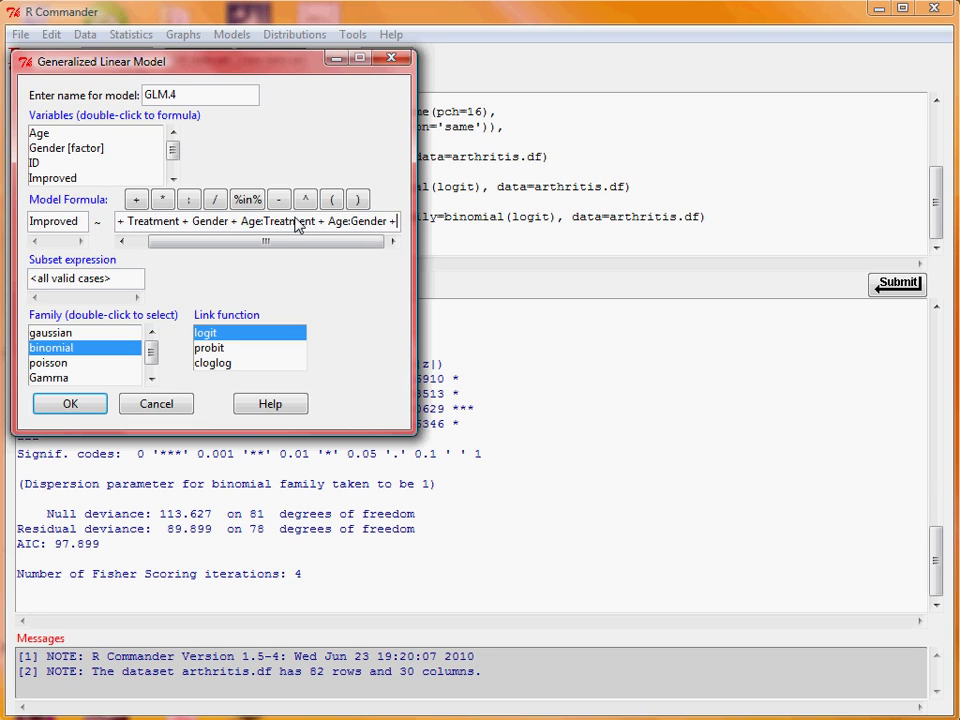
text(ent)
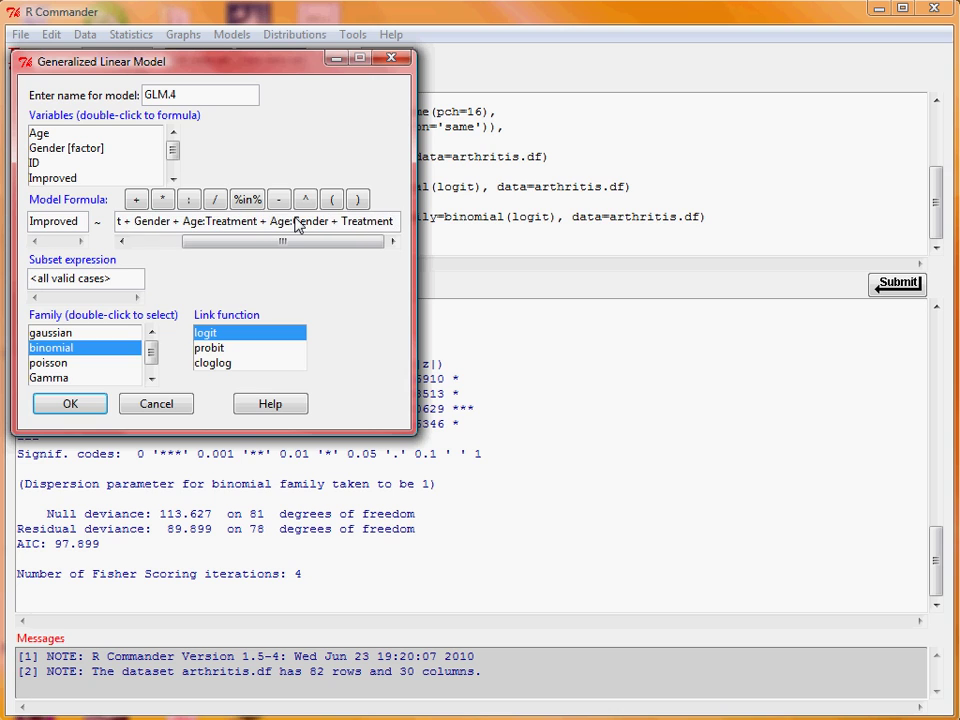
text(:Gender)
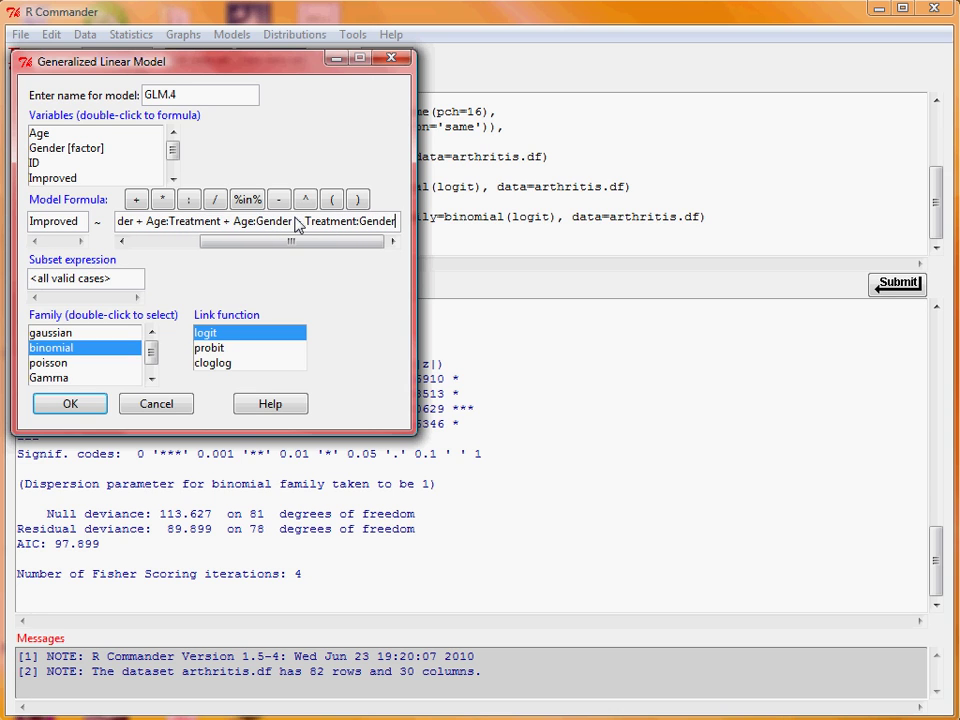
click(72, 404)
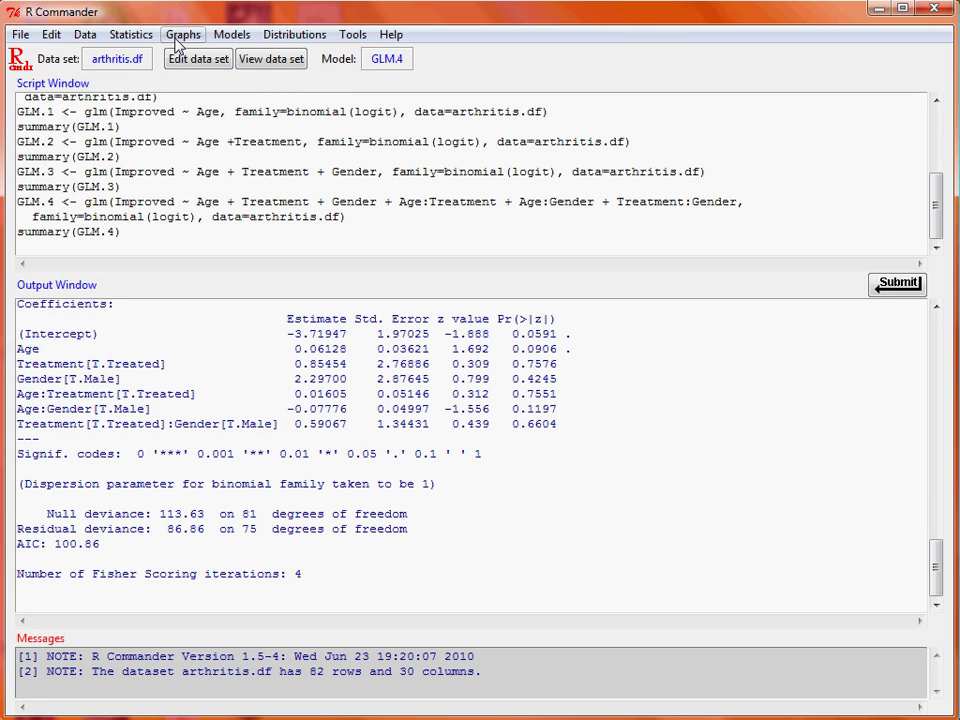
Compare the main-effects model GLM.3 with the interaction model GLM.4 in a two-model hypothesis test.
click(236, 35)
mouse_move(330, 197)
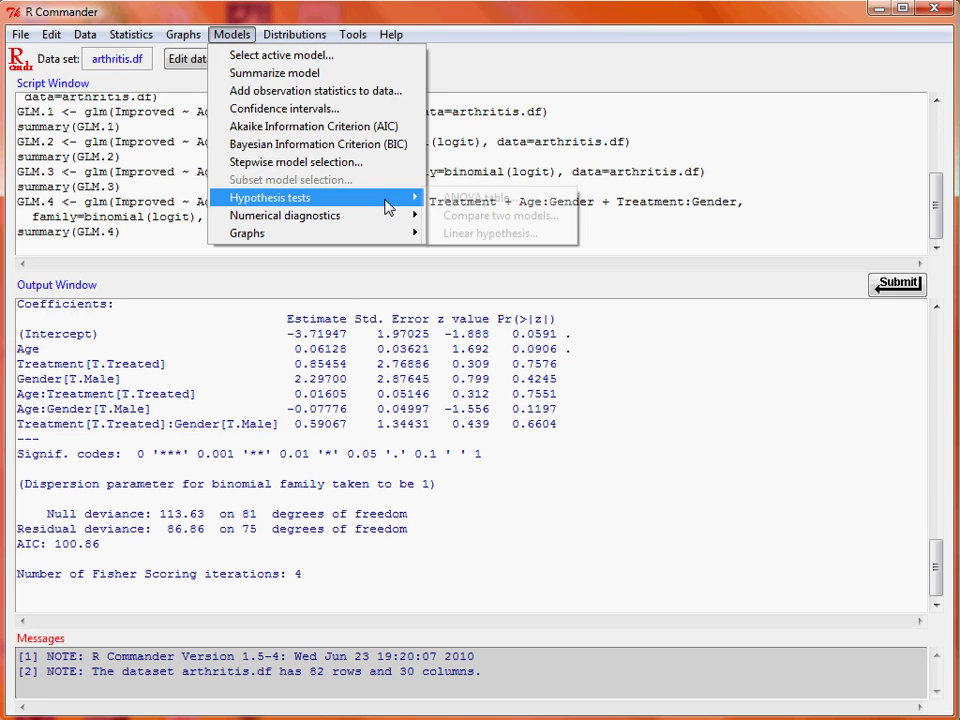
click(541, 216)
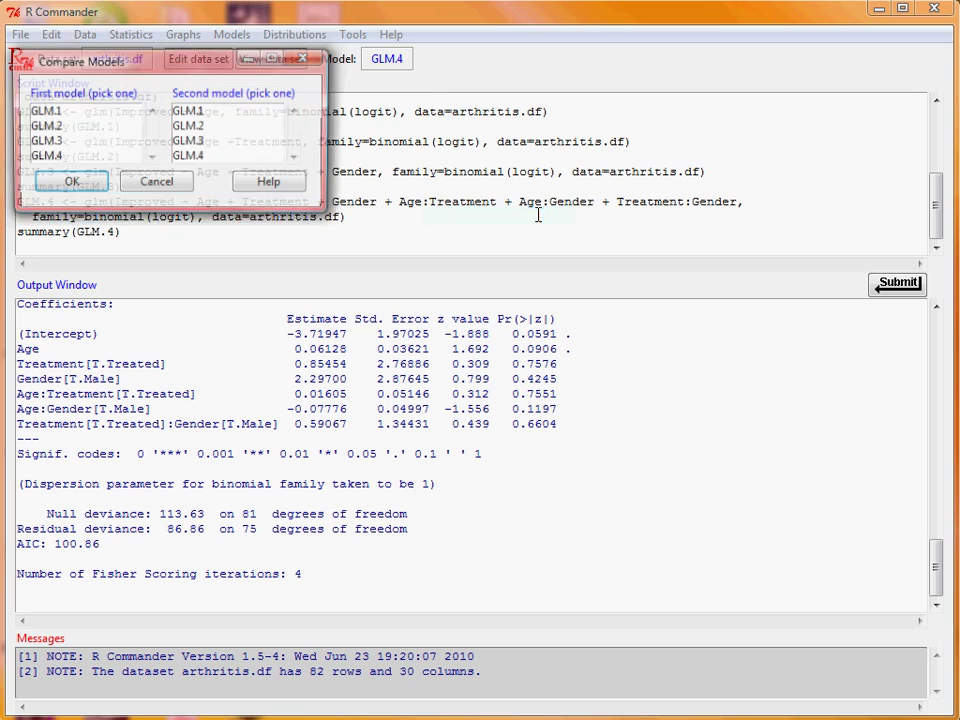
click(100, 142)
click(213, 158)
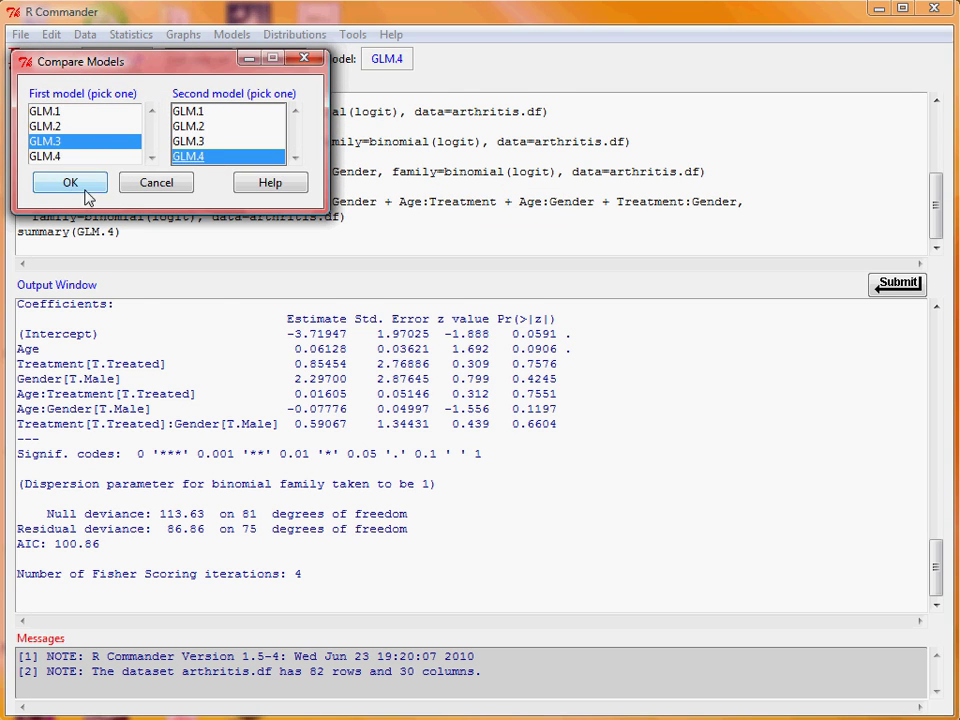
click(64, 186)
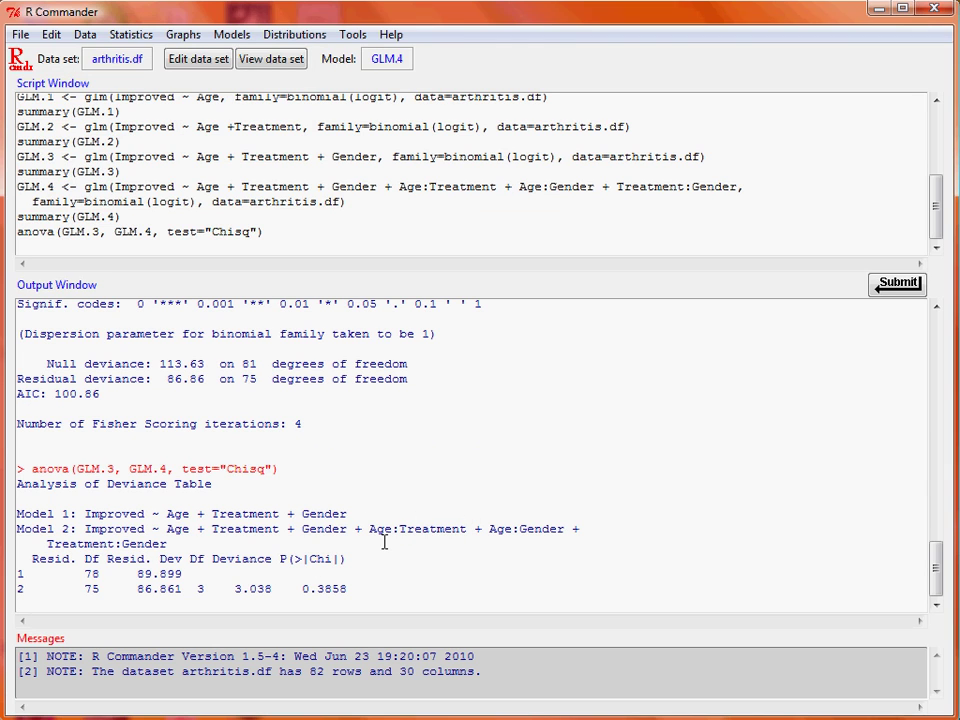
Review the interaction model's coefficients and refit it as a new binomial logit model without the Age:Treatment term.
click(430, 453)
scroll(431, 461, up, 1)
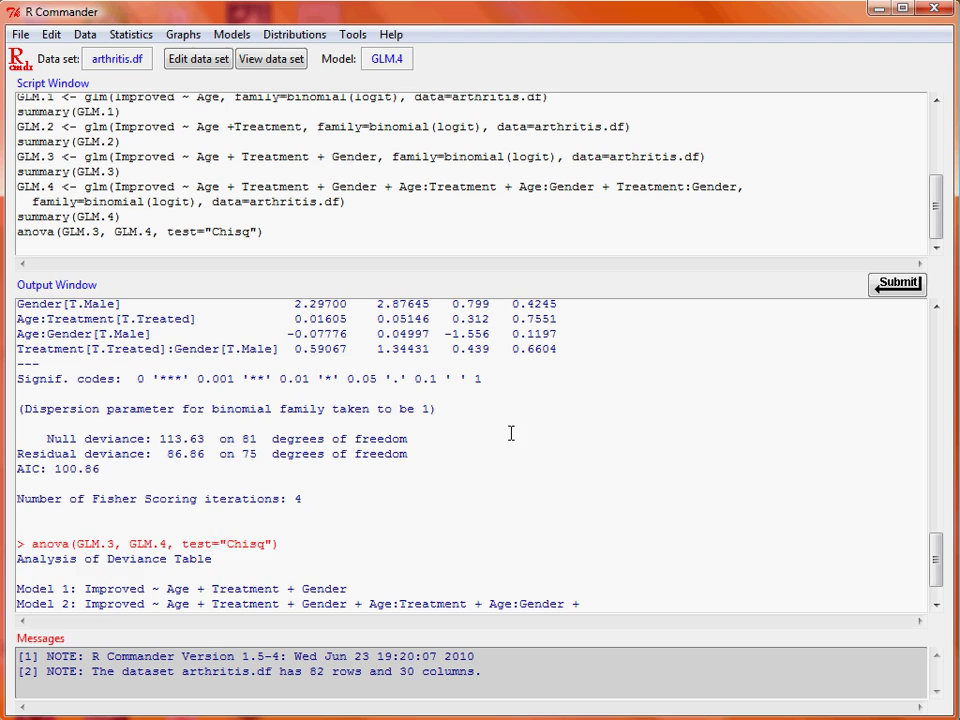
scroll(536, 407, up, 1)
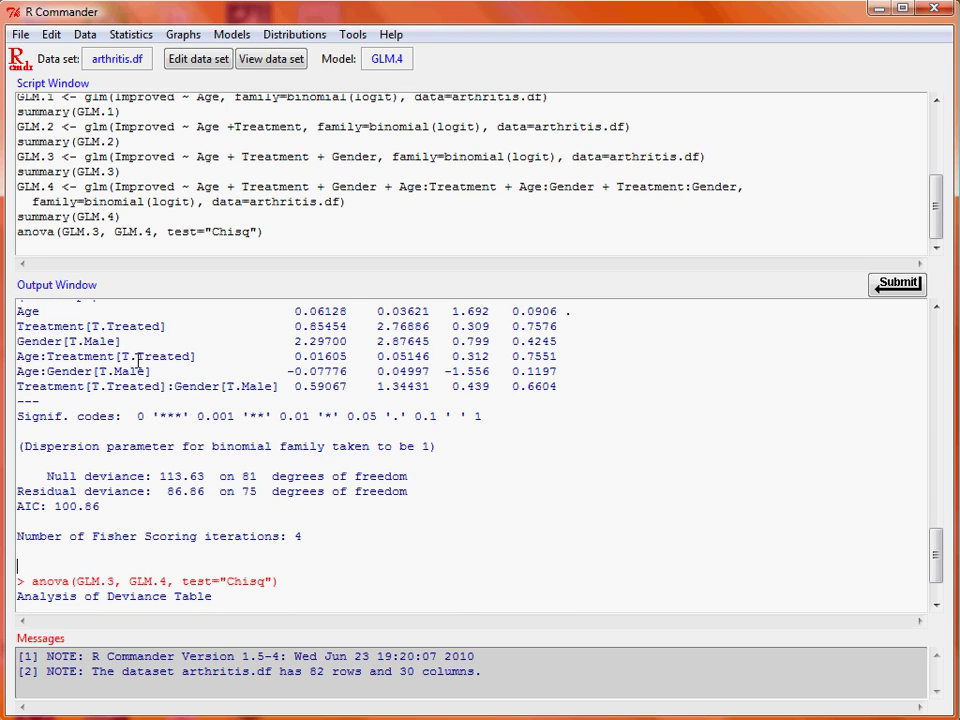
click(128, 34)
mouse_move(229, 182)
click(352, 214)
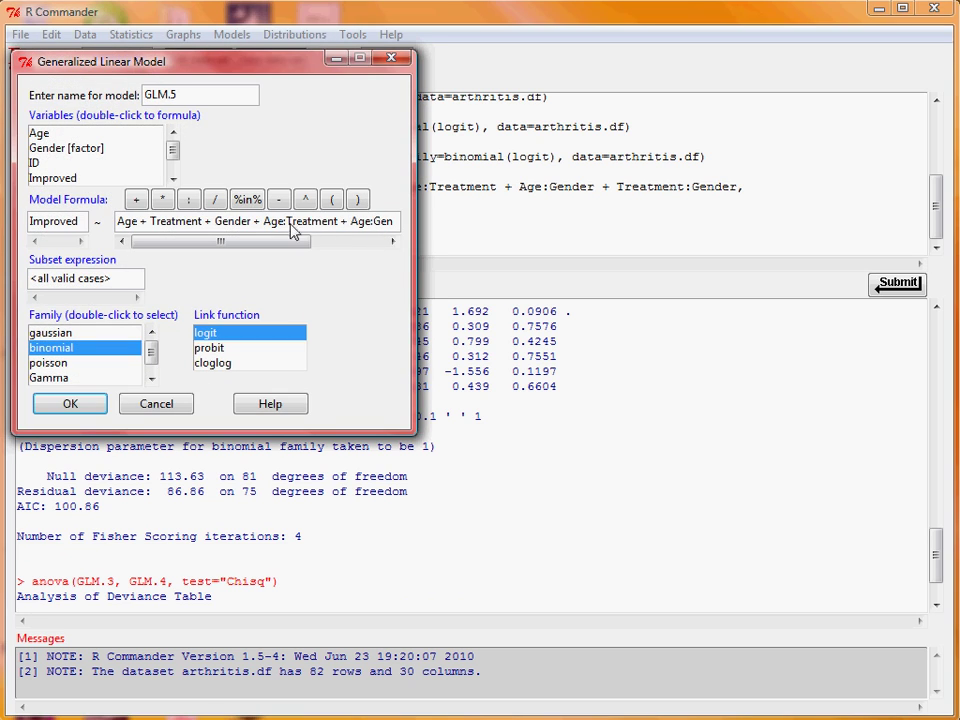
drag(264, 221, 349, 232)
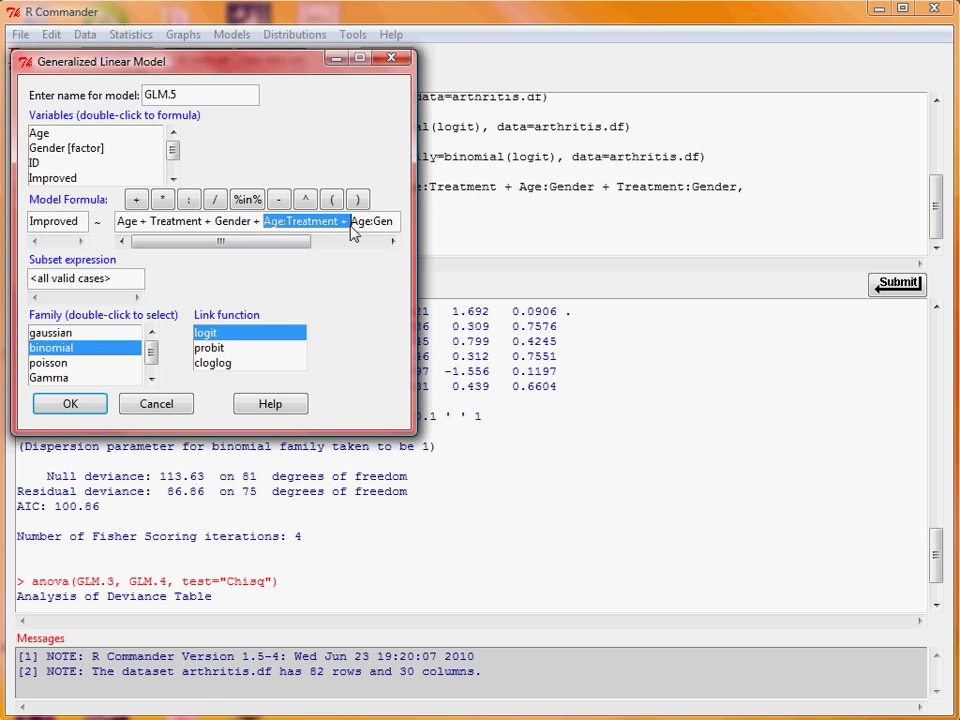
key(Delete)
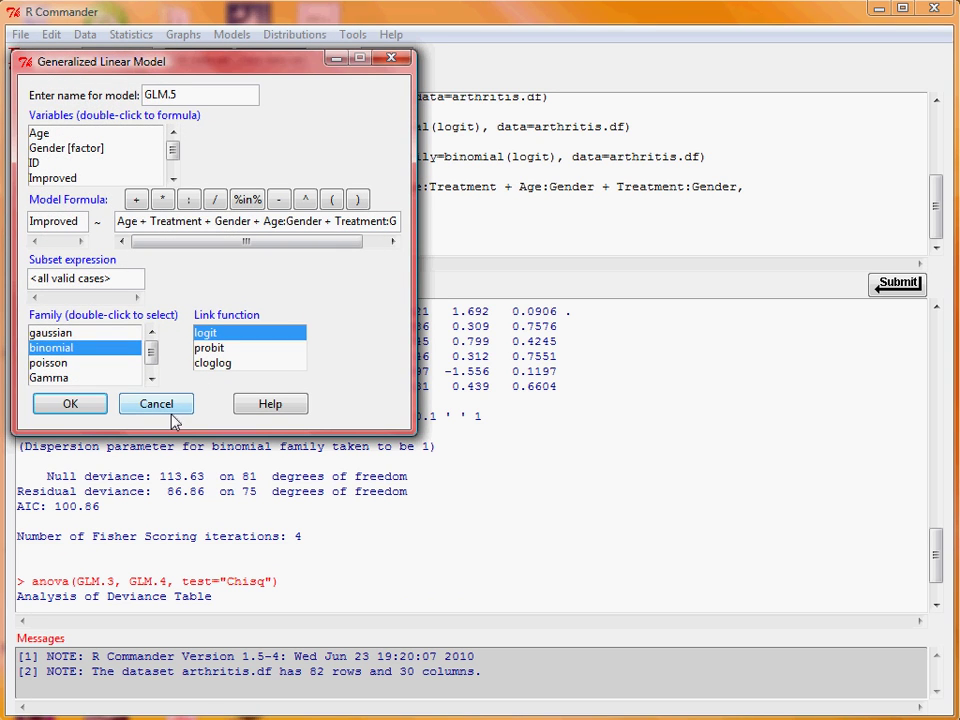
click(70, 403)
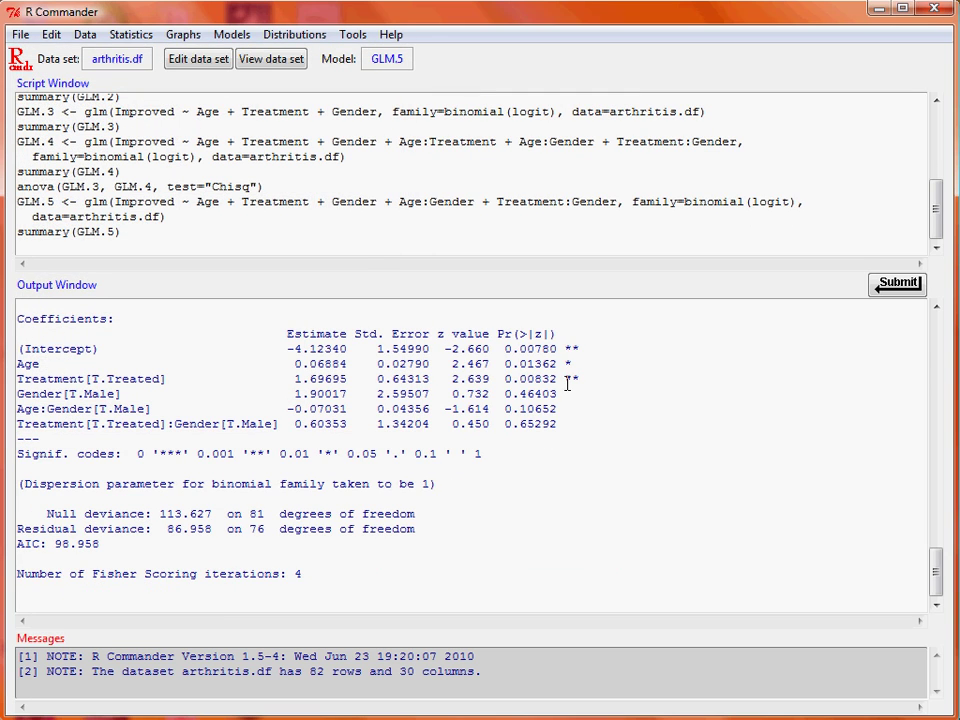
Fit another binomial logit model with the Treatment:Gender term removed, leaving Age + Treatment + Gender + Age:Gender.
click(131, 34)
mouse_move(204, 180)
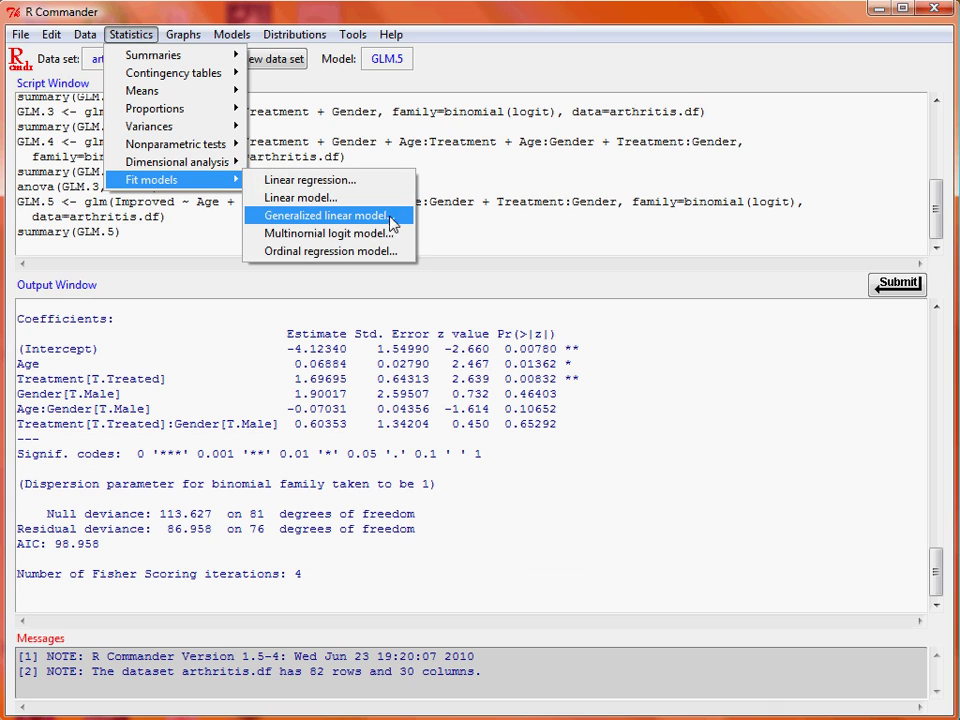
click(394, 226)
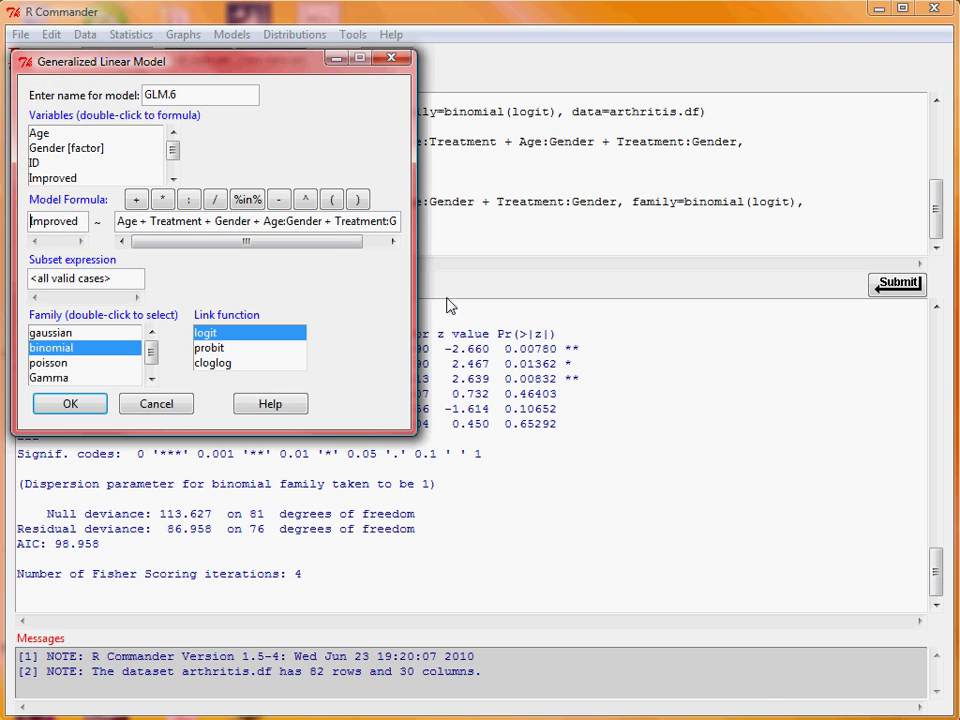
drag(325, 221, 358, 255)
key(Delete)
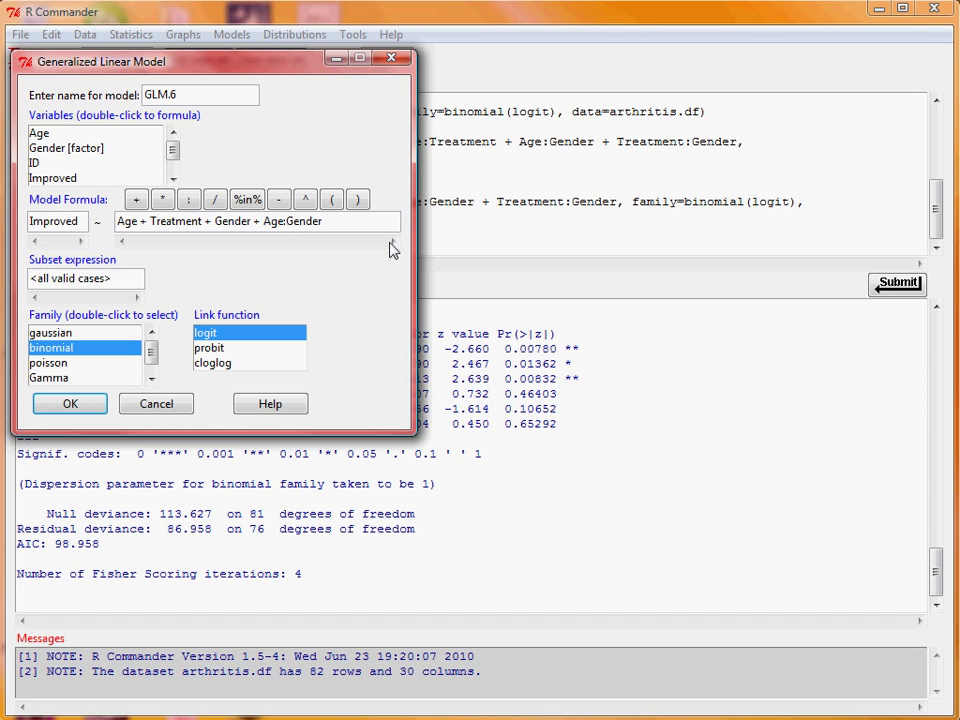
click(92, 406)
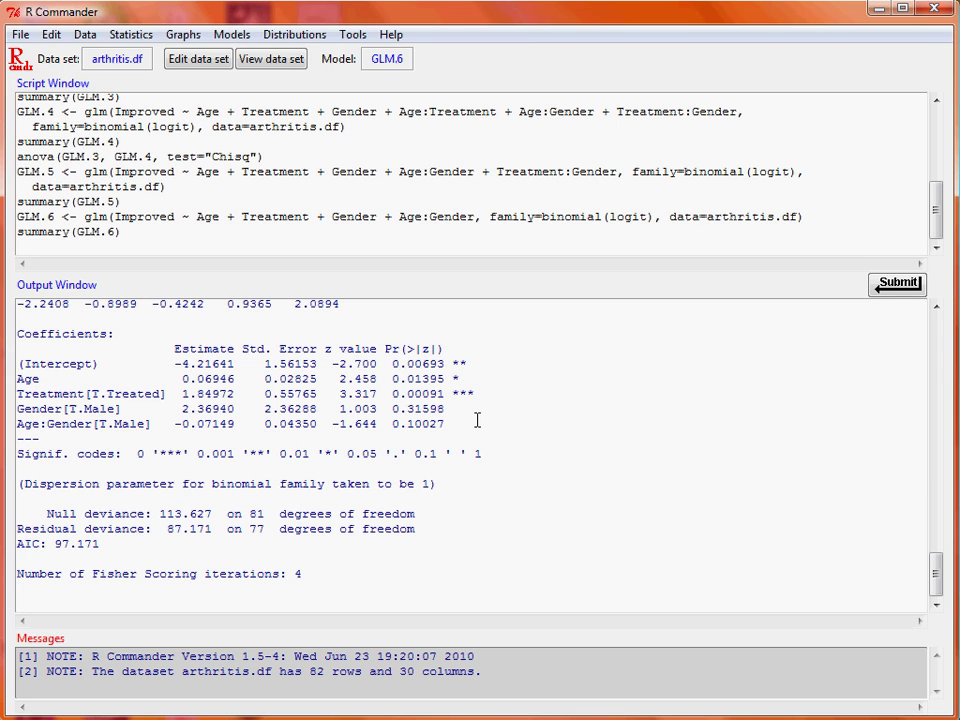
Compare GLM.3 as the first model with GLM.6 as the second model in a two-model hypothesis test.
click(233, 36)
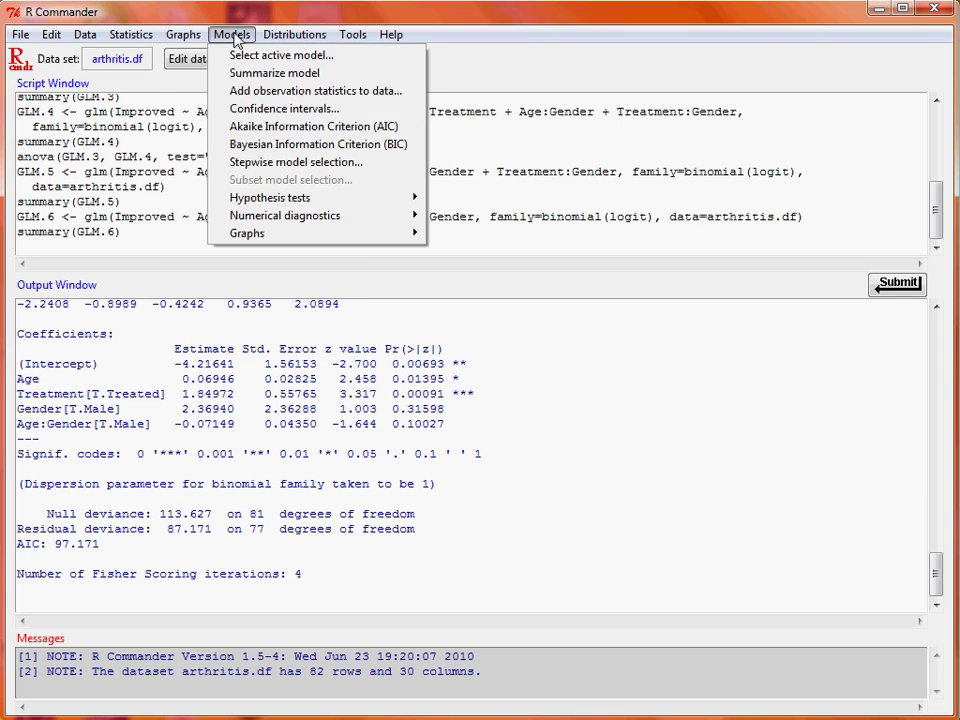
mouse_move(405, 197)
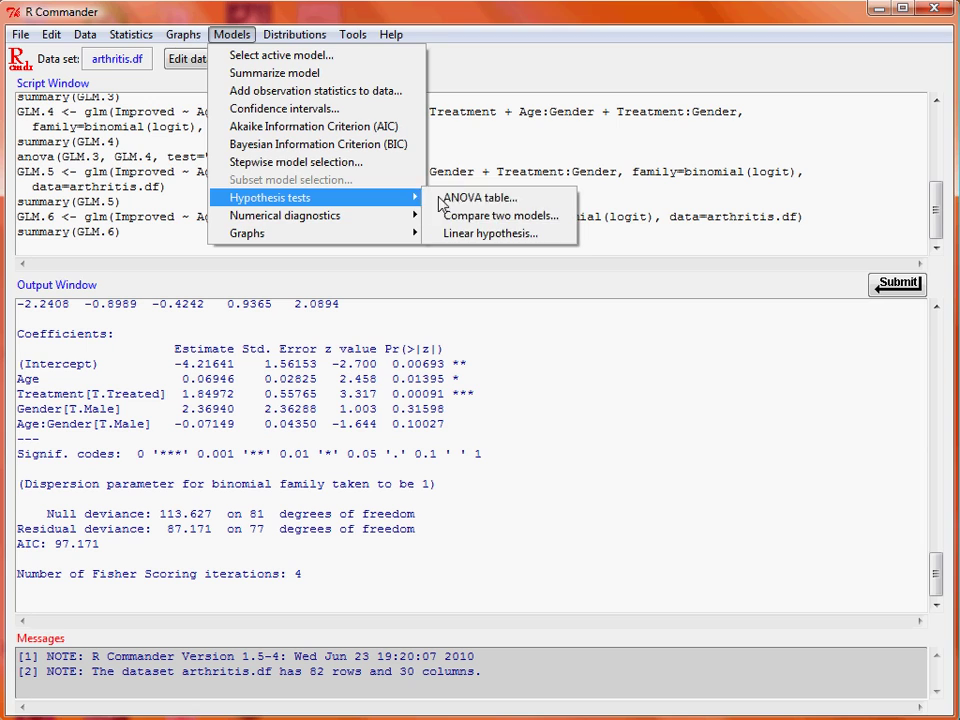
click(508, 216)
click(105, 126)
click(120, 141)
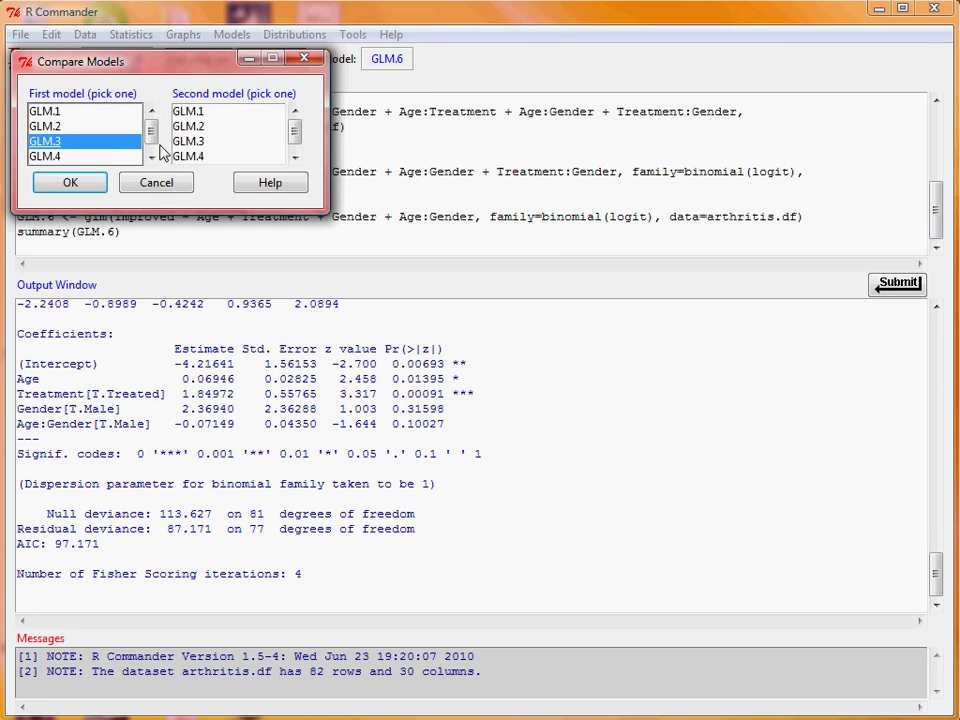
click(294, 157)
click(294, 157)
click(245, 157)
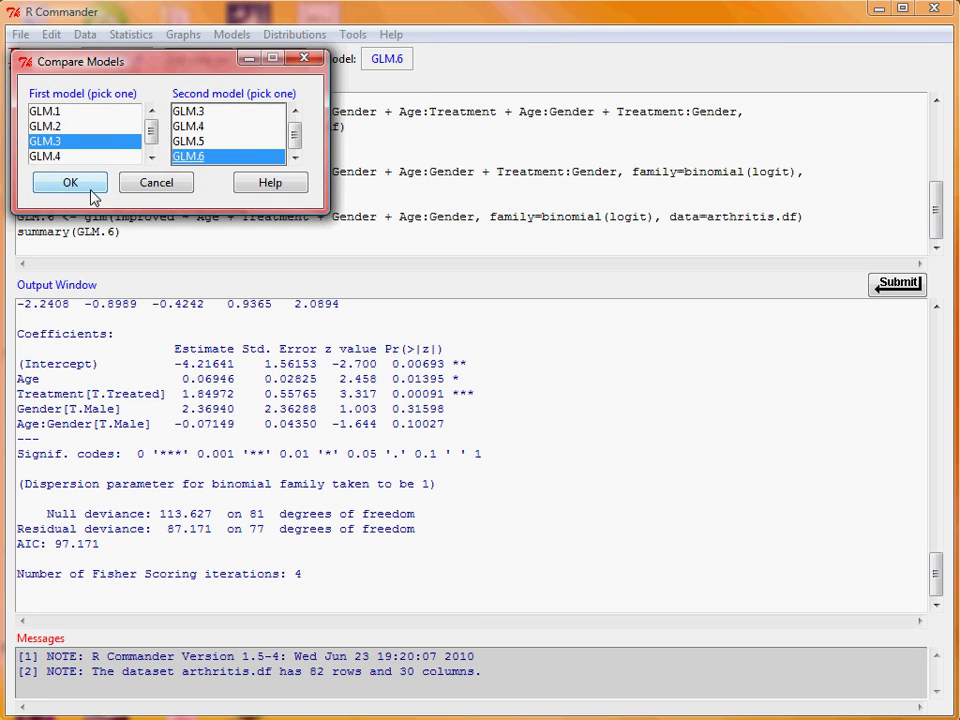
click(70, 183)
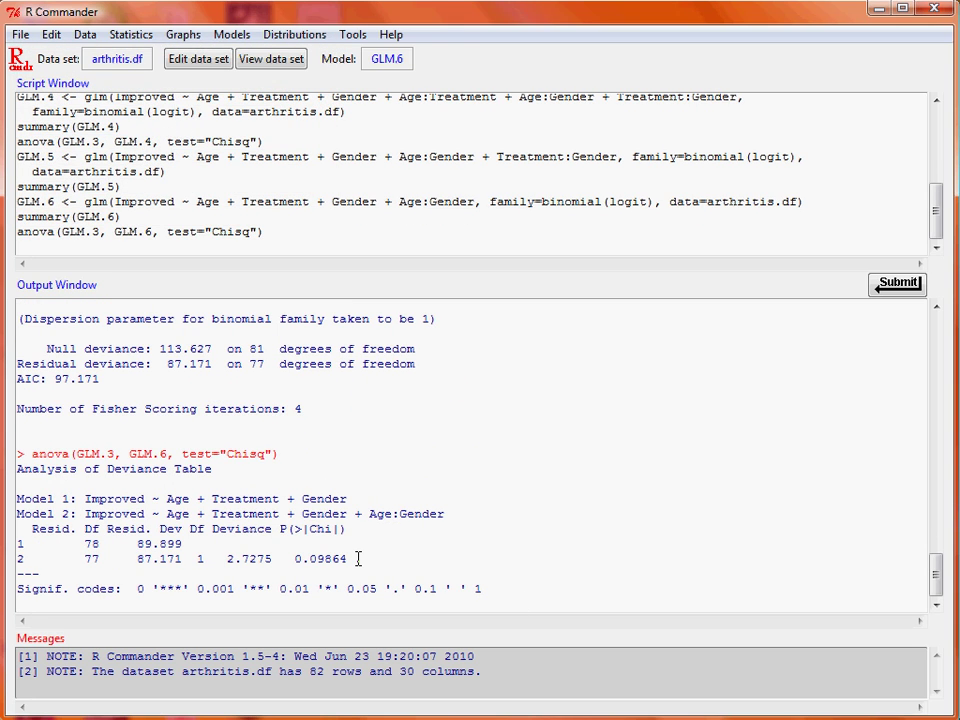
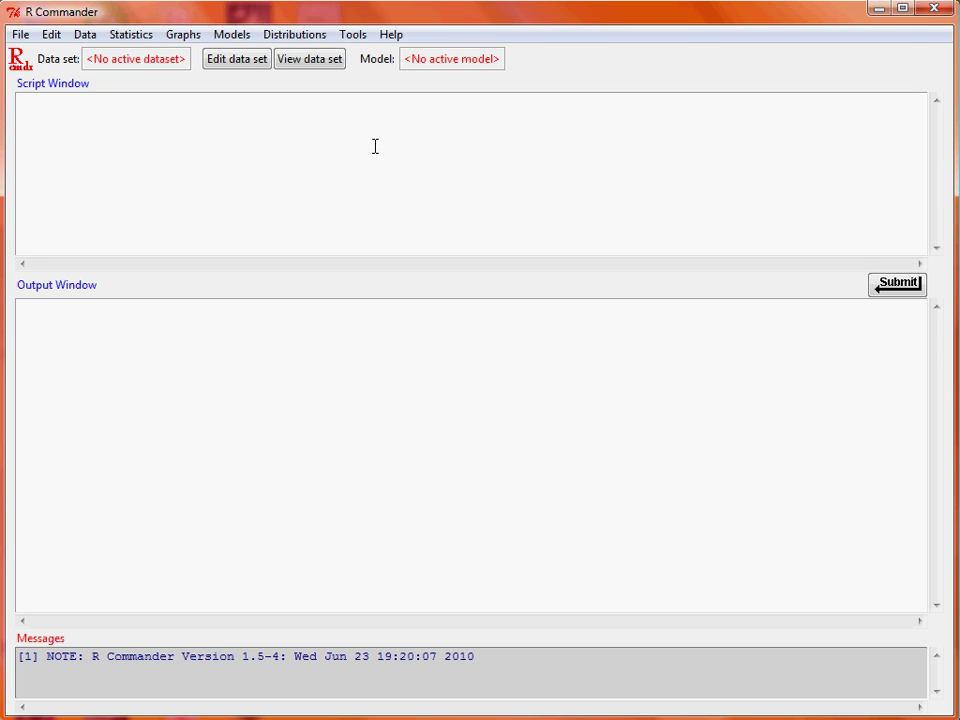
Import the comma-separated text file Arthritis.csv from the local file system as a data set named arthritis.df.
click(81, 36)
mouse_move(255, 108)
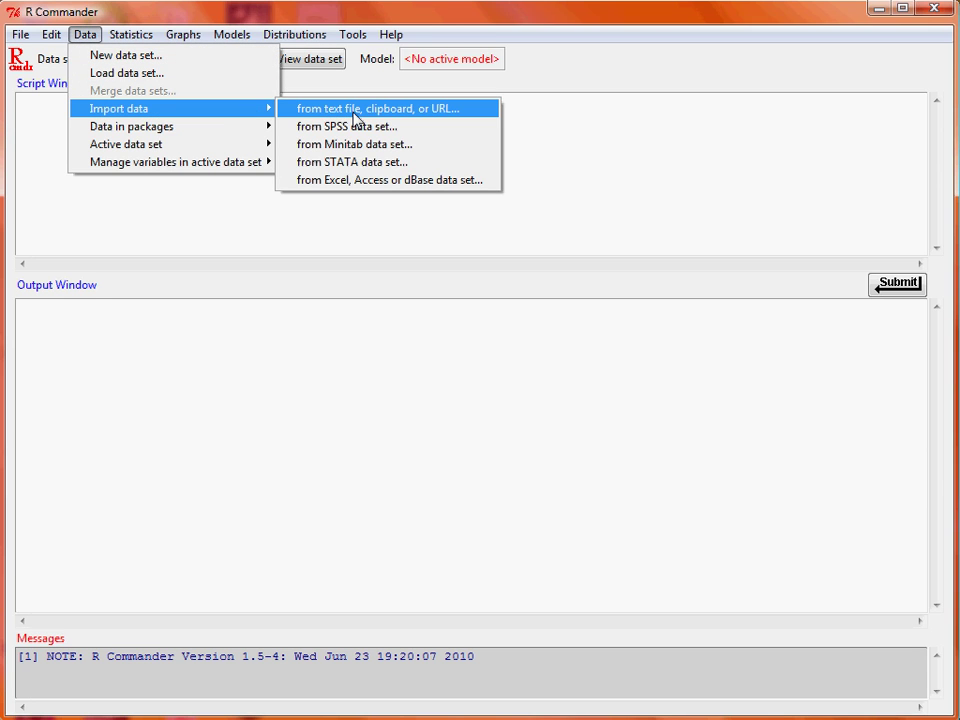
click(288, 108)
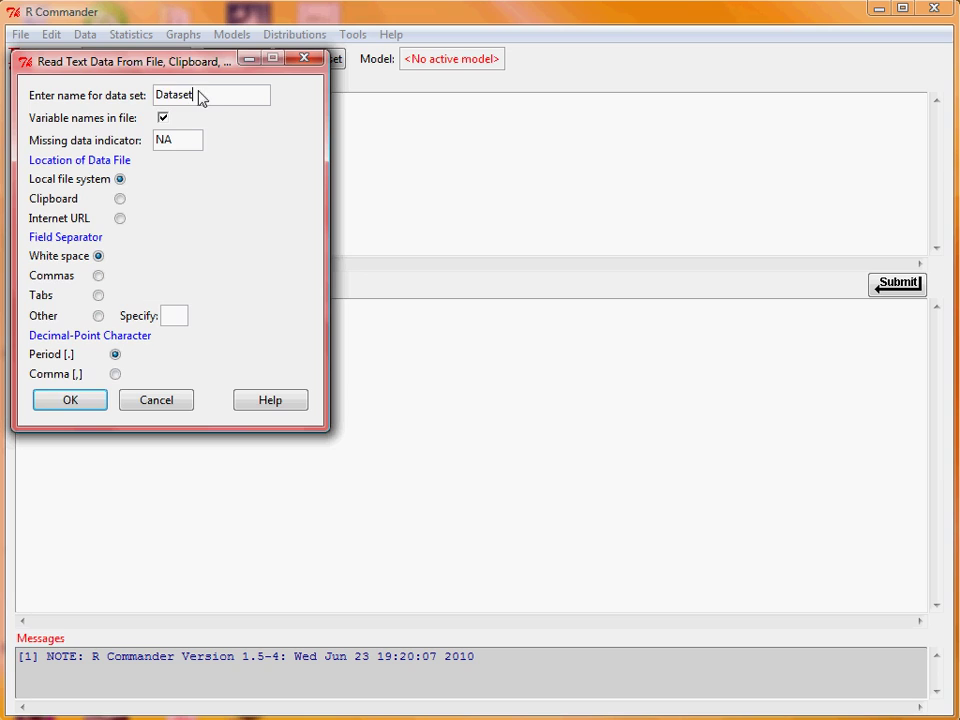
drag(199, 96, 150, 95)
text(arthritis.df)
click(98, 276)
click(86, 405)
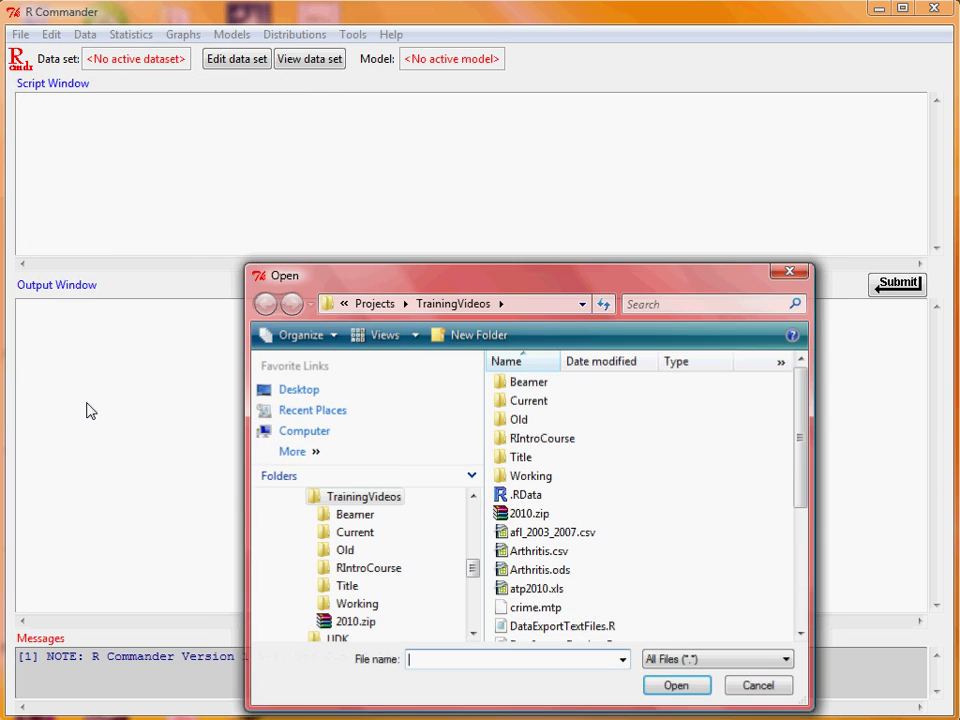
click(546, 558)
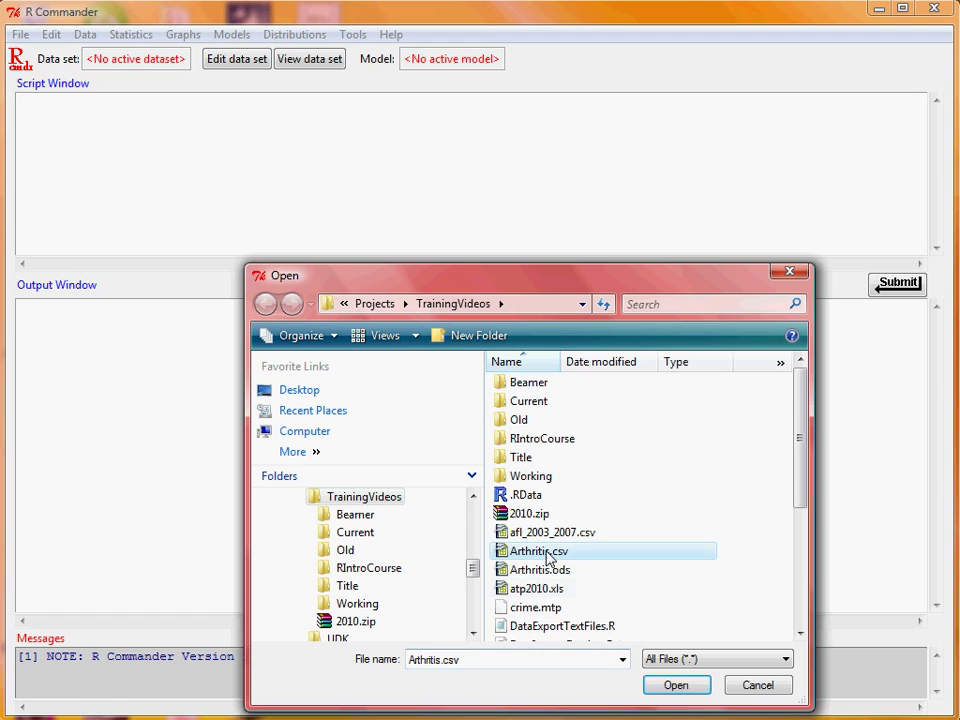
click(684, 688)
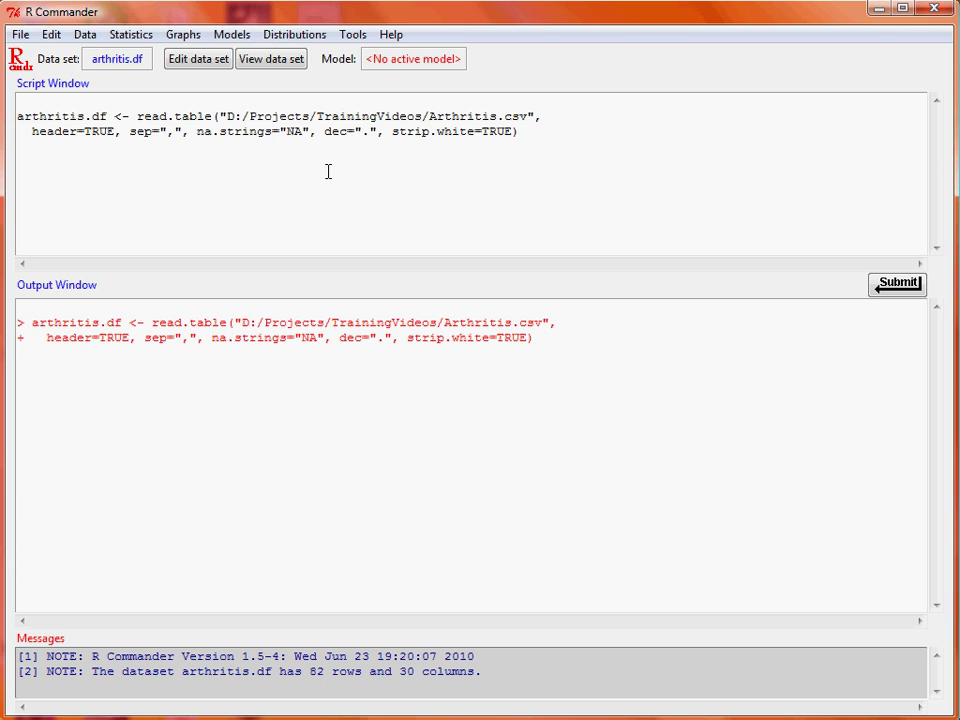
View the rows of the arthritis.df data set, checking the treatment, gender, age, outcome and improved columns, and close the viewer.
click(279, 60)
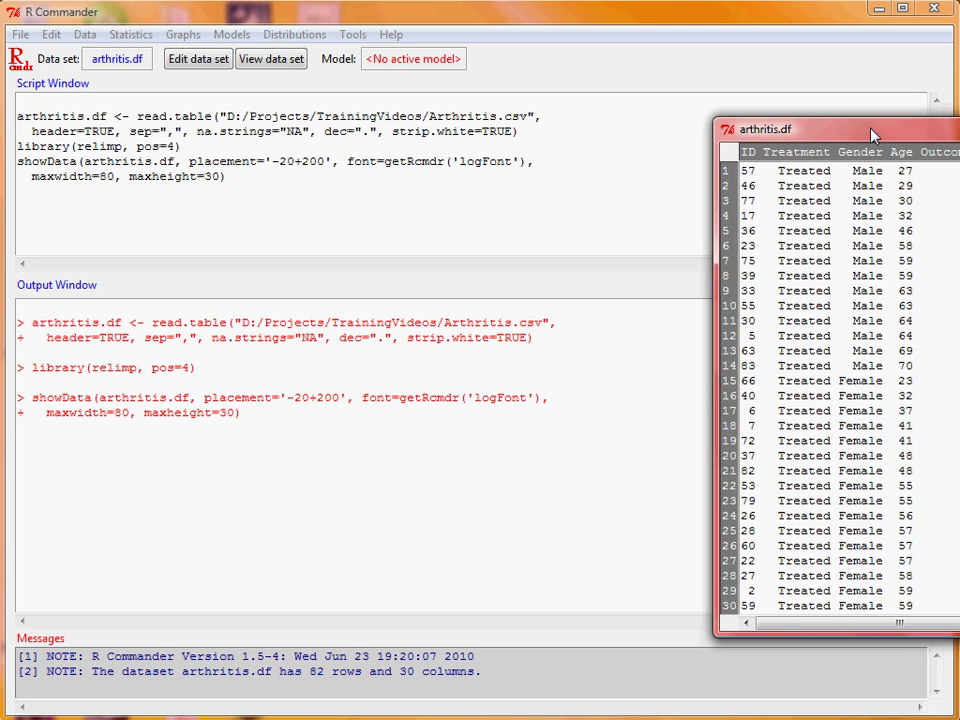
drag(869, 128, 797, 128)
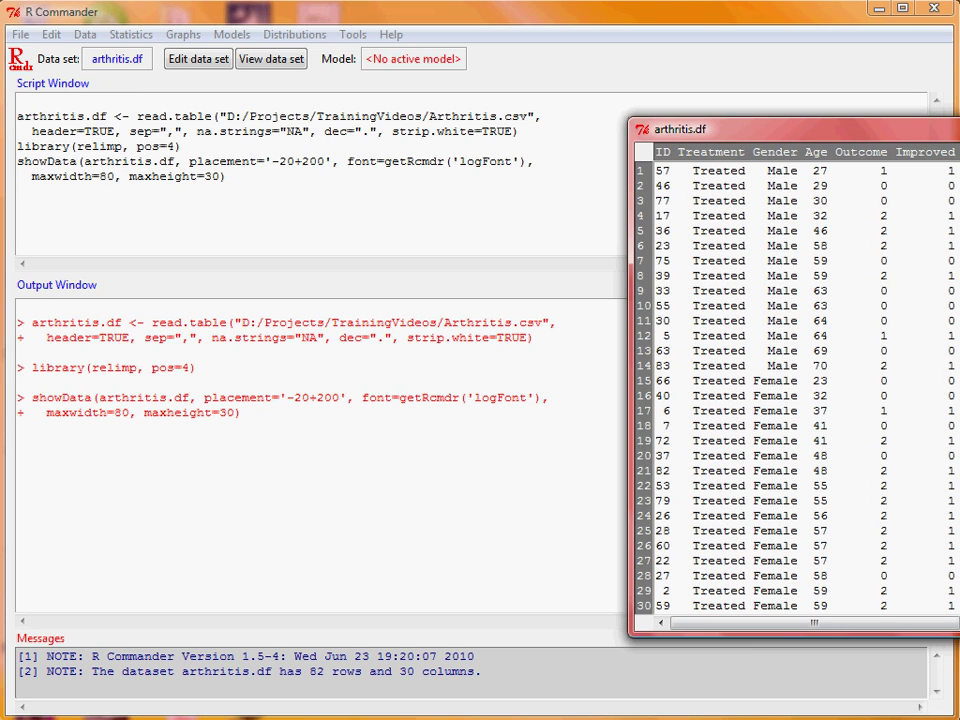
scroll(795, 390, down, 5)
scroll(795, 390, up, 5)
key(alt+F4)
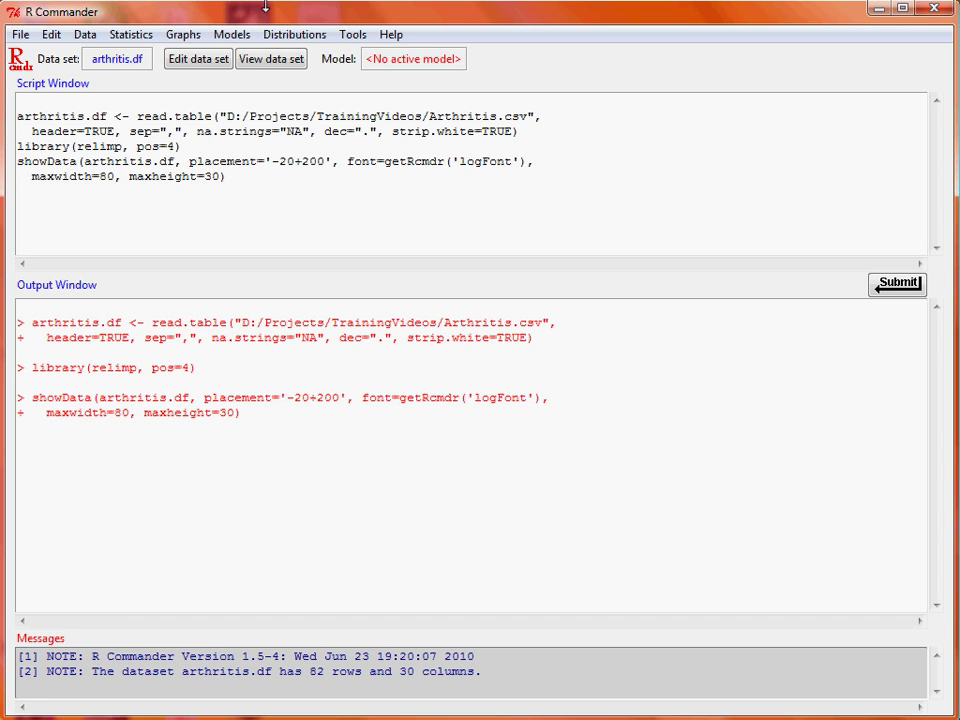
Draw an XY conditioning plot of Improved against Age grouped by Treatment, and examine it before returning to R Commander.
click(183, 38)
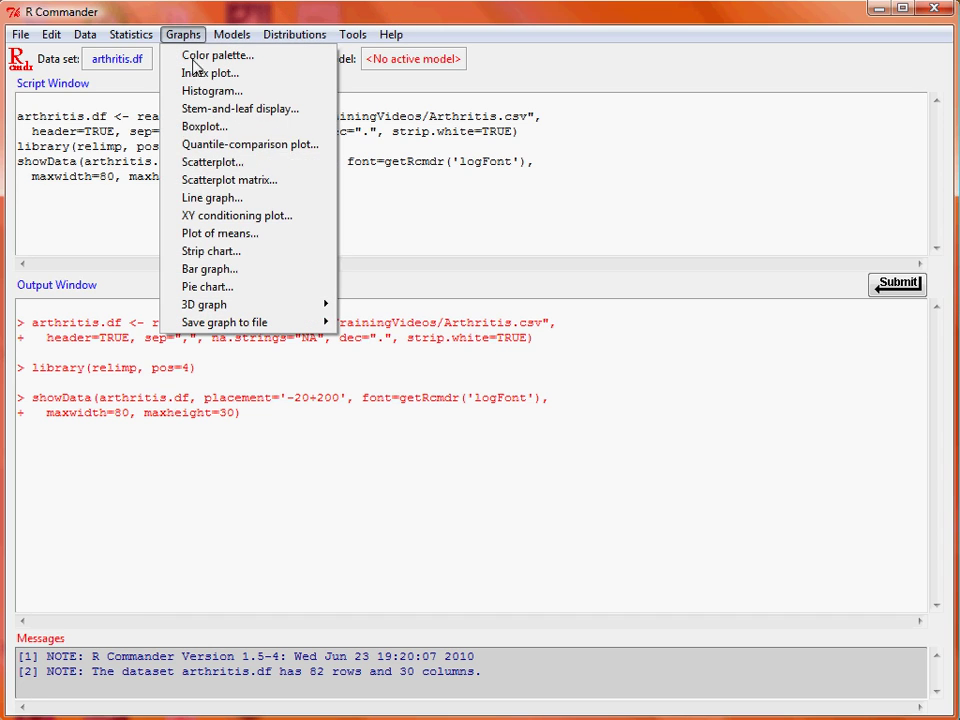
click(316, 224)
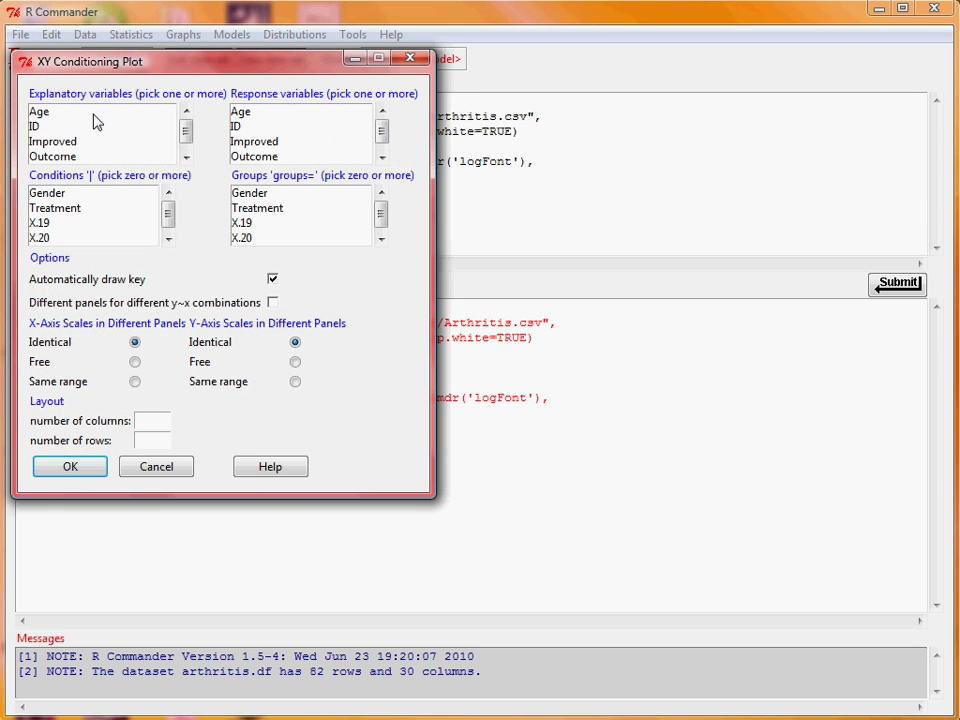
click(92, 116)
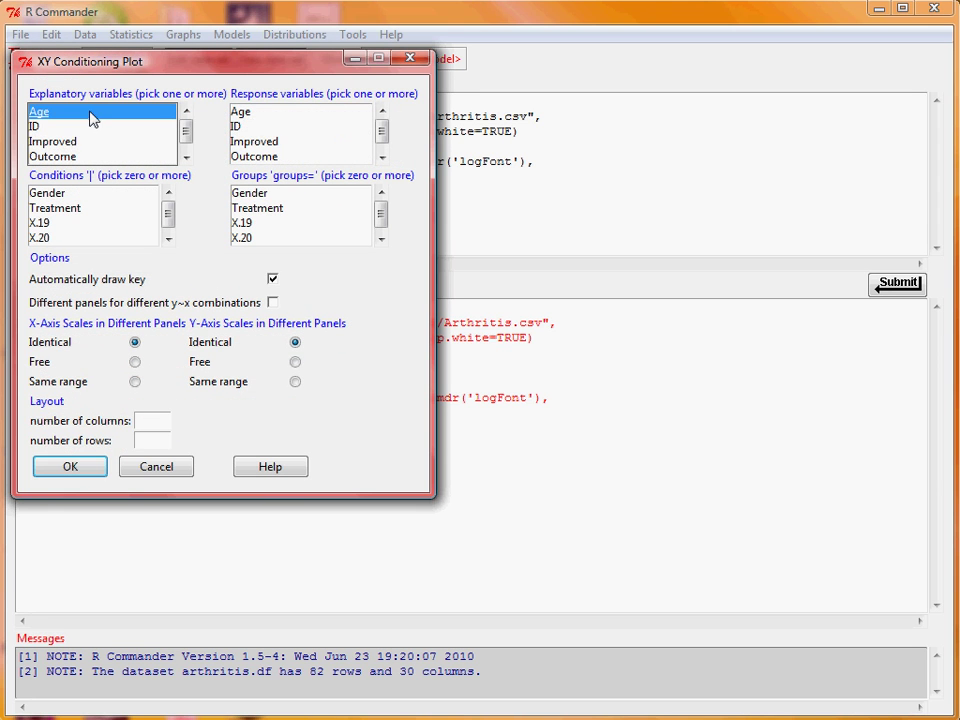
click(311, 145)
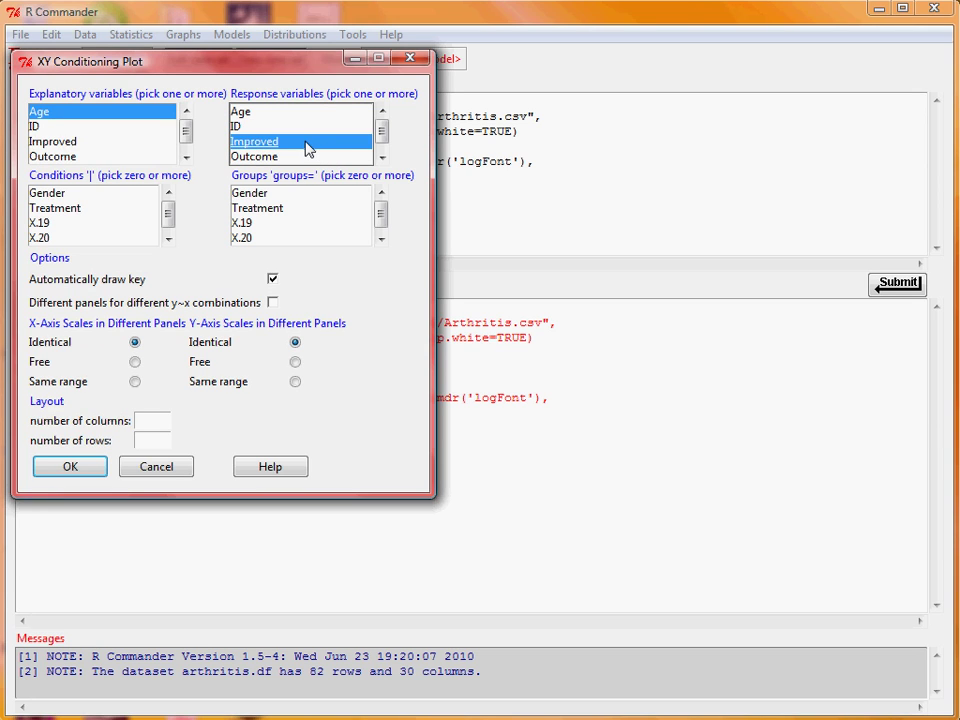
click(268, 208)
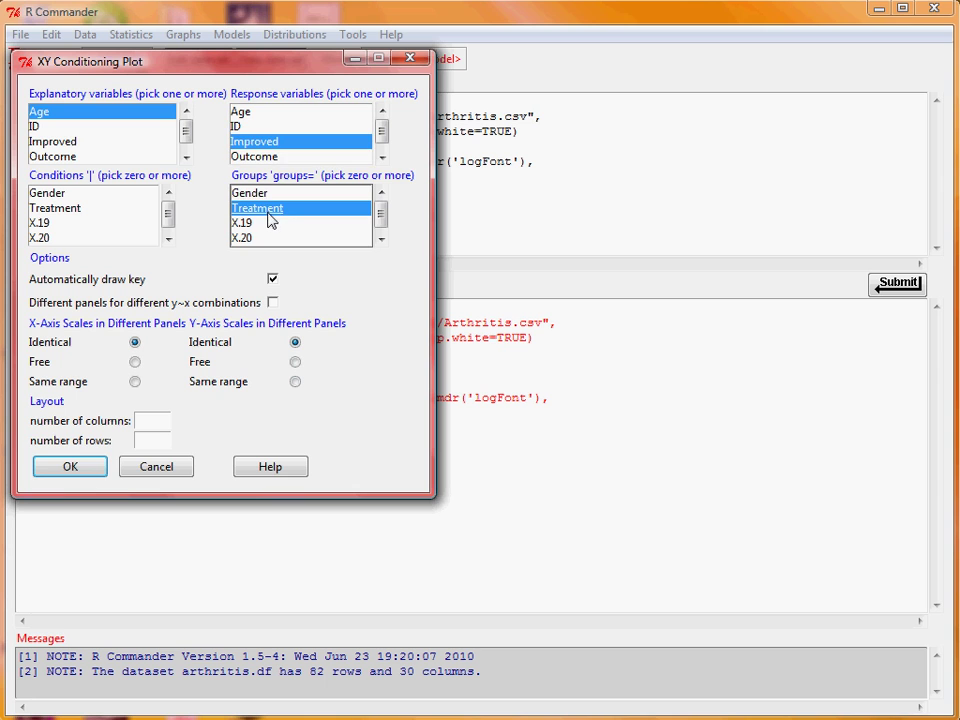
click(80, 467)
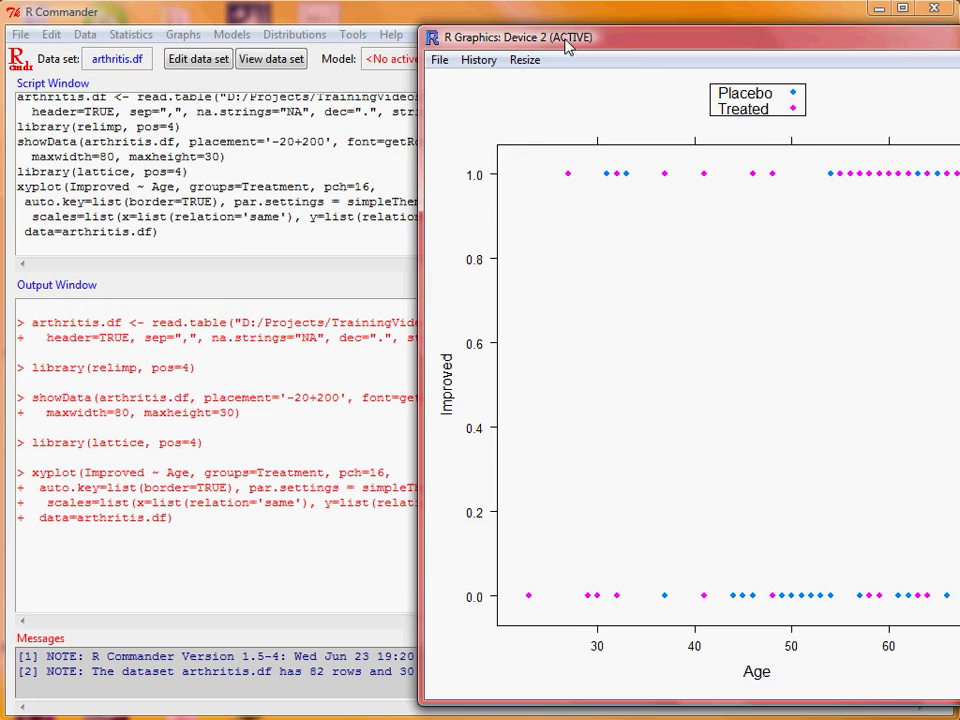
drag(570, 43, 491, 21)
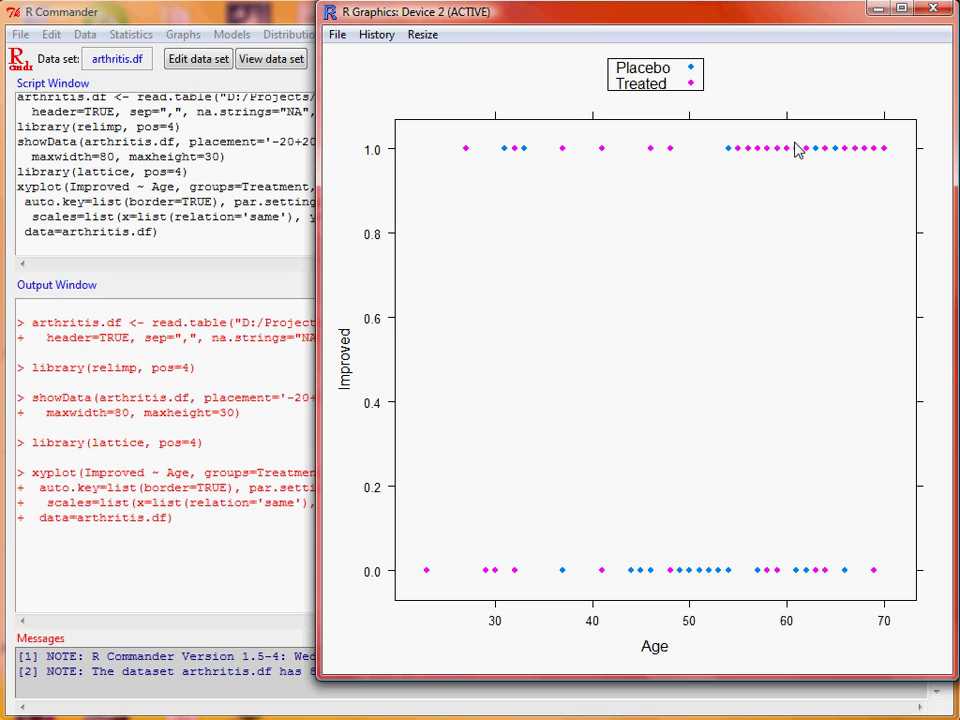
click(268, 18)
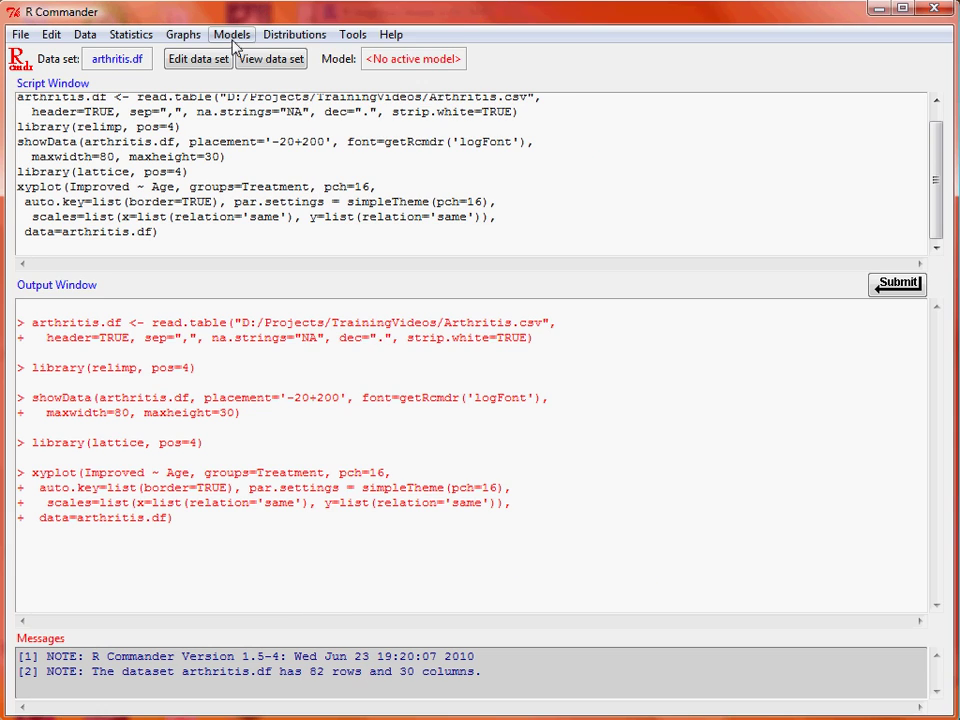
Draw an XY conditioning plot of Improved against Age conditioned on Gender and Treatment, and minimize the graph after examining it.
click(183, 35)
click(268, 222)
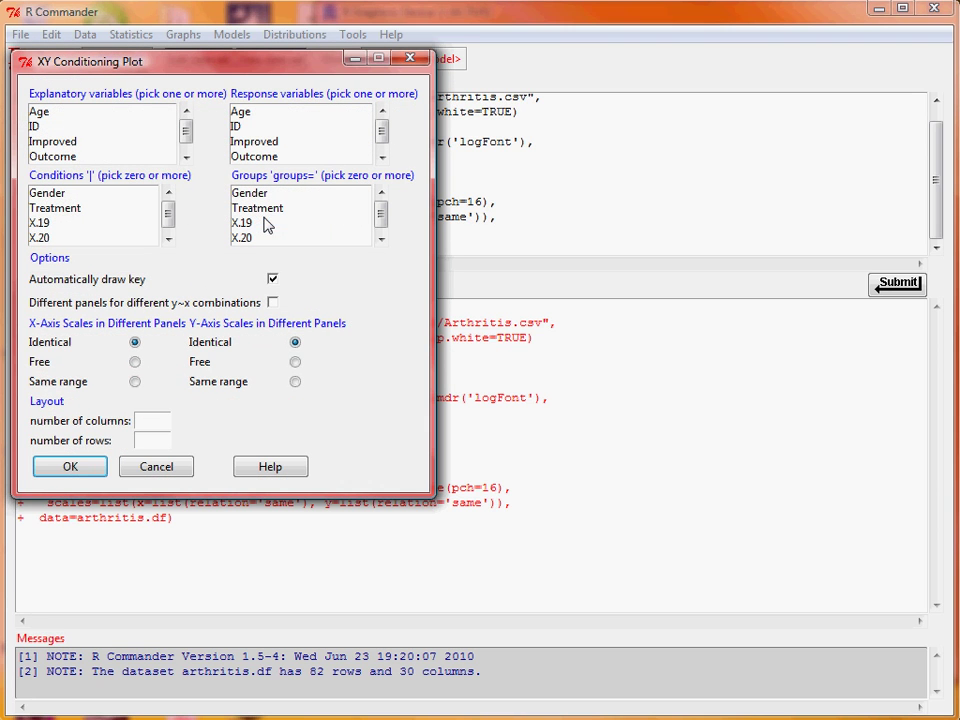
click(122, 203)
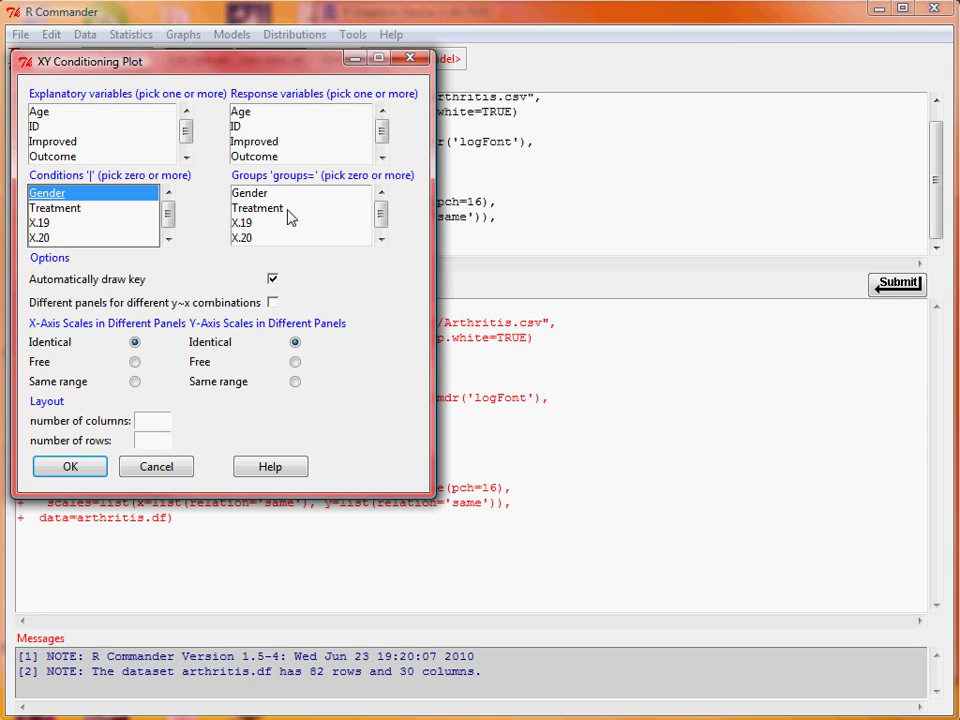
click(130, 209)
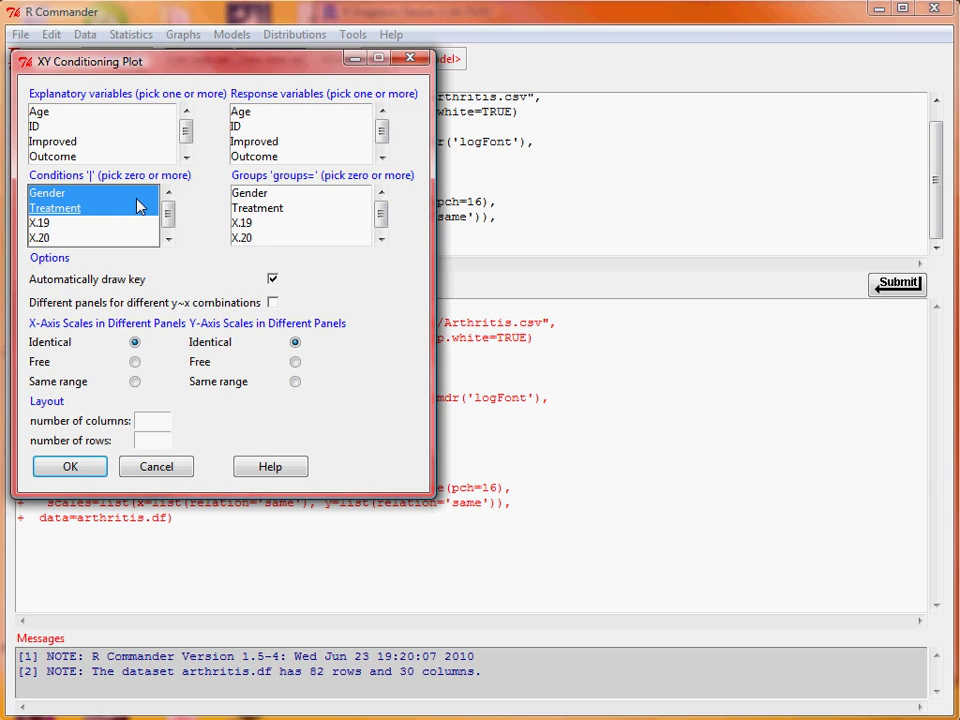
click(130, 114)
click(298, 143)
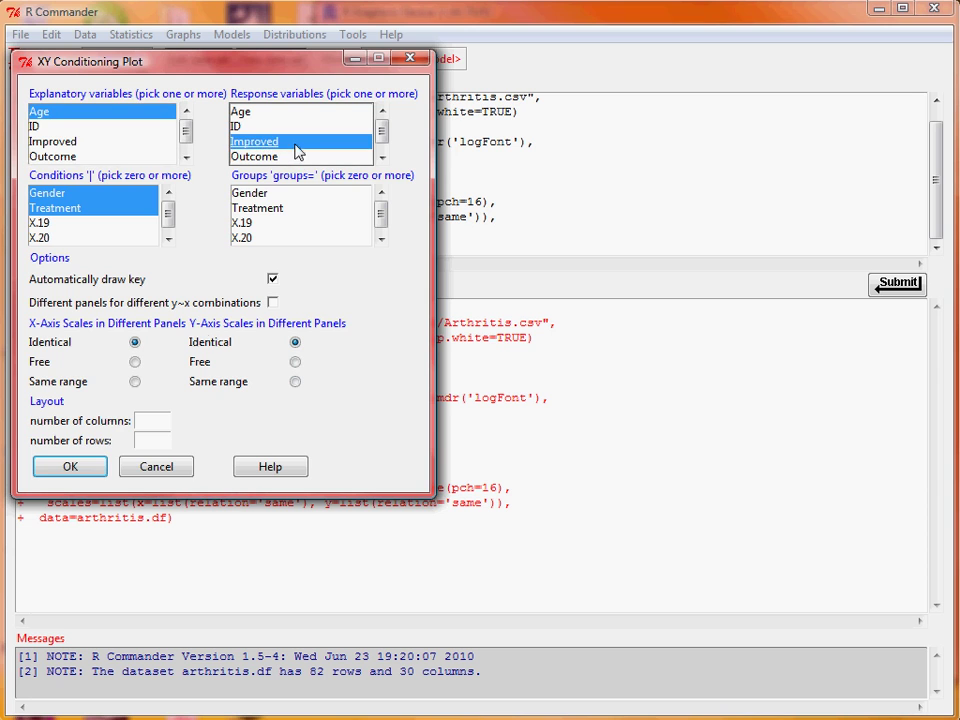
click(70, 467)
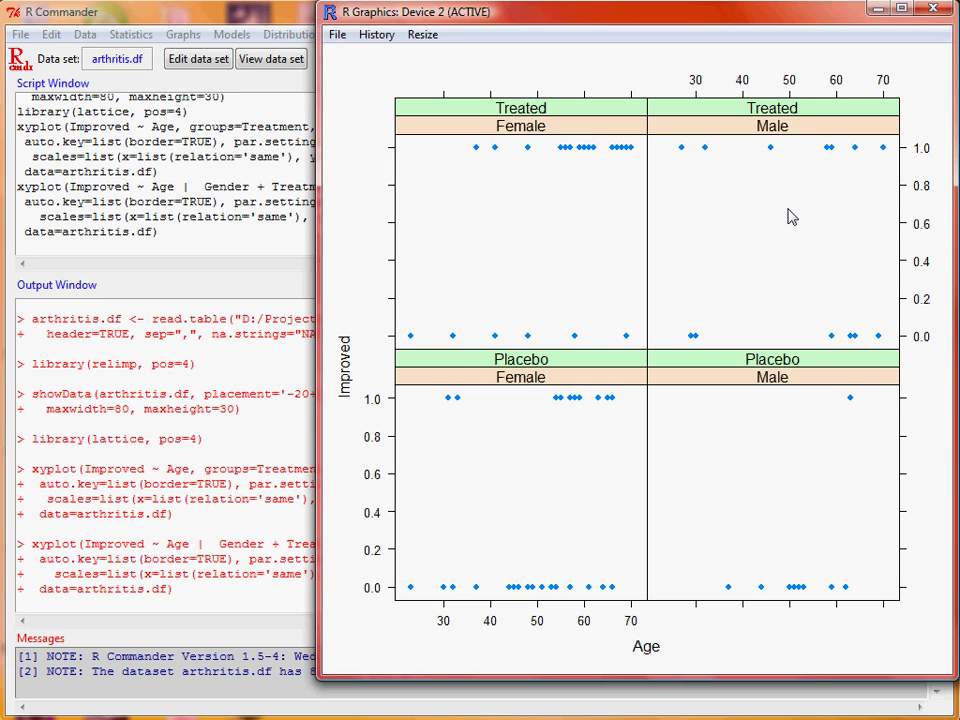
click(878, 9)
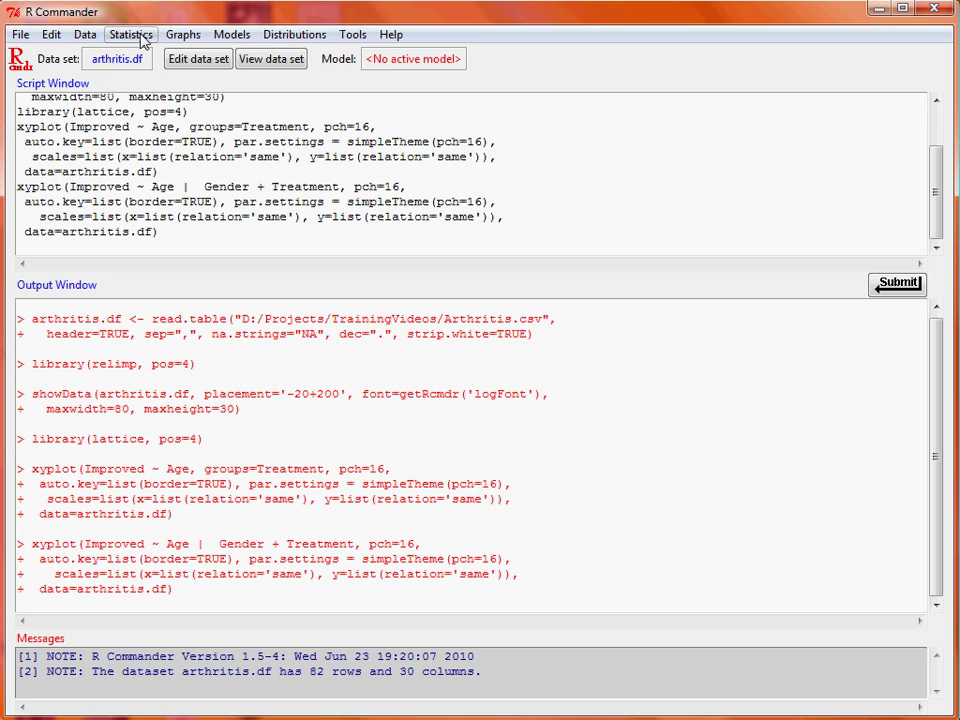
Fit the generalized linear model GLM.1 with formula Improved ~ Age, binomial family and logit link.
click(131, 35)
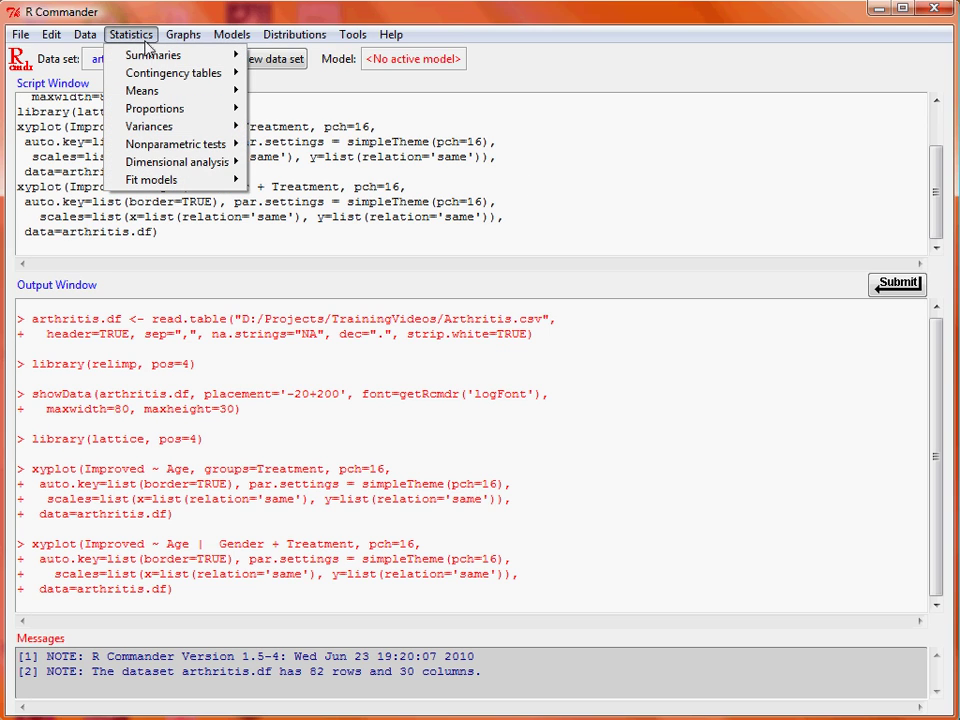
mouse_move(200, 180)
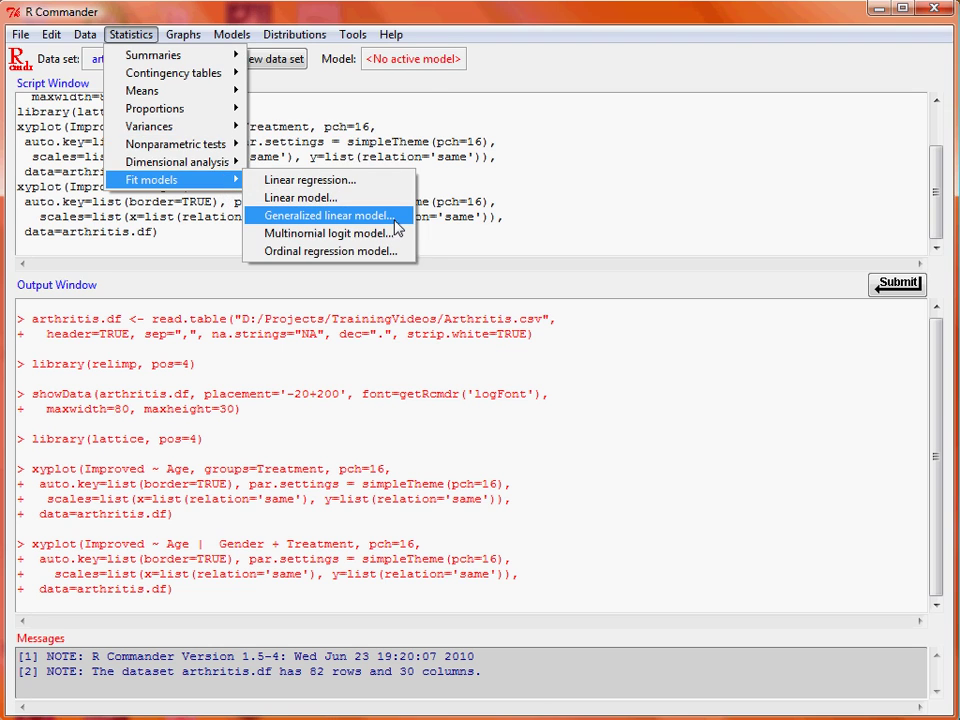
click(395, 216)
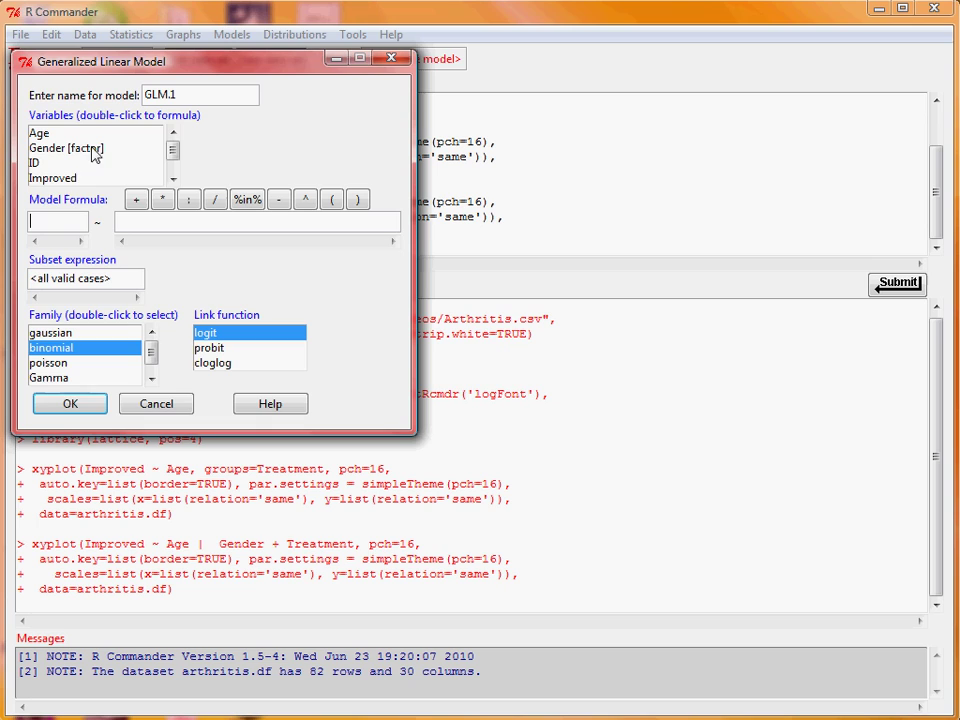
double_click(79, 179)
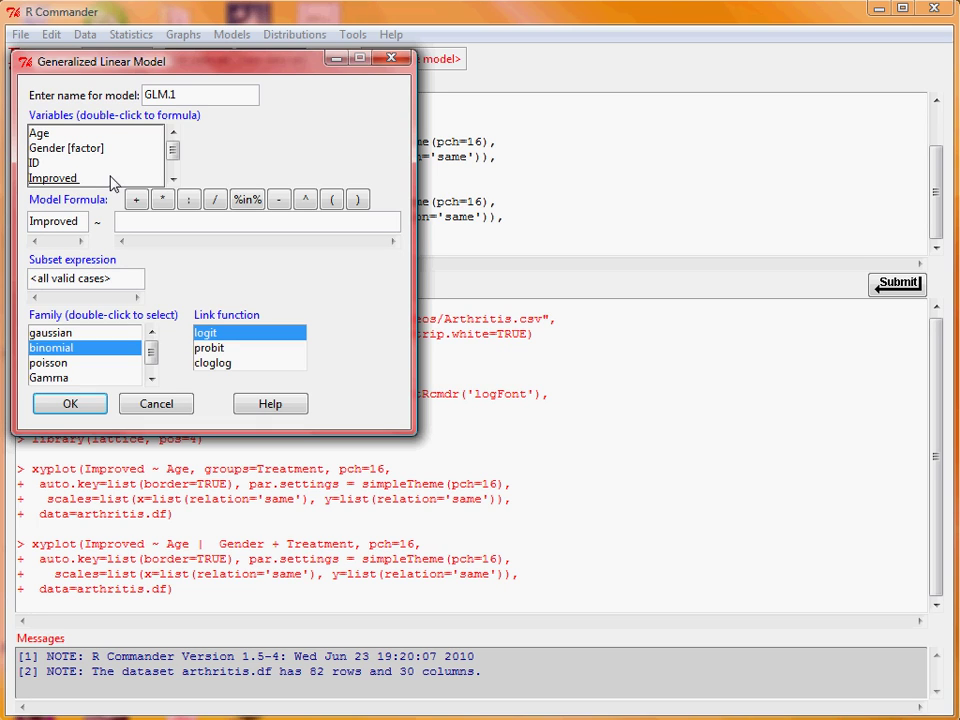
double_click(83, 134)
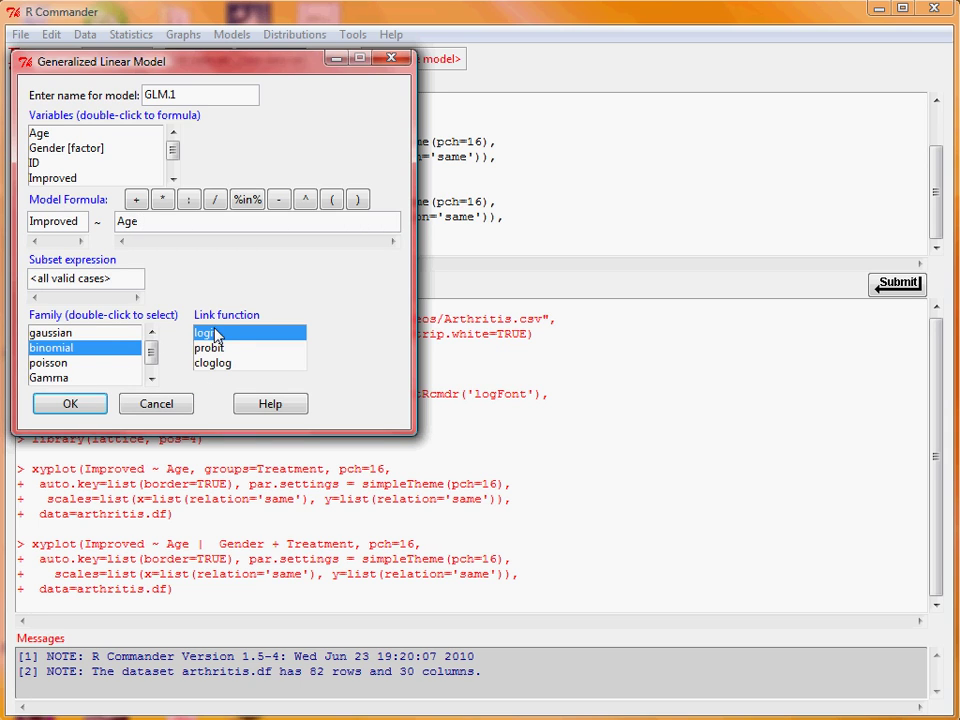
click(92, 408)
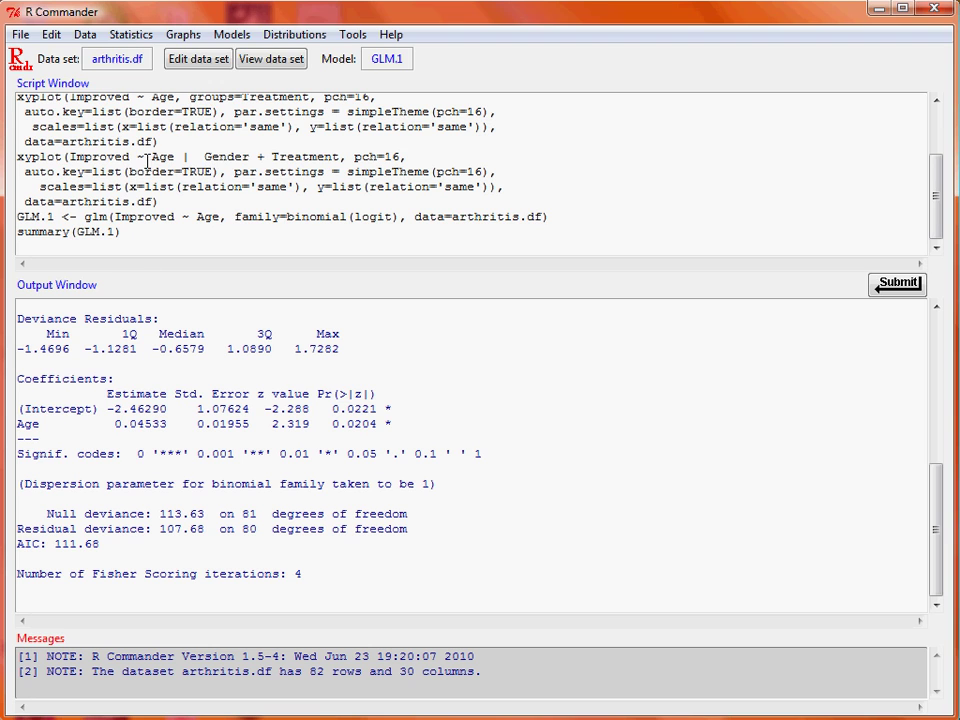
Fit the binomial logit model GLM.2 with formula Improved ~ Age + Treatment, and compare its coefficients with those of the age-only model.
click(124, 35)
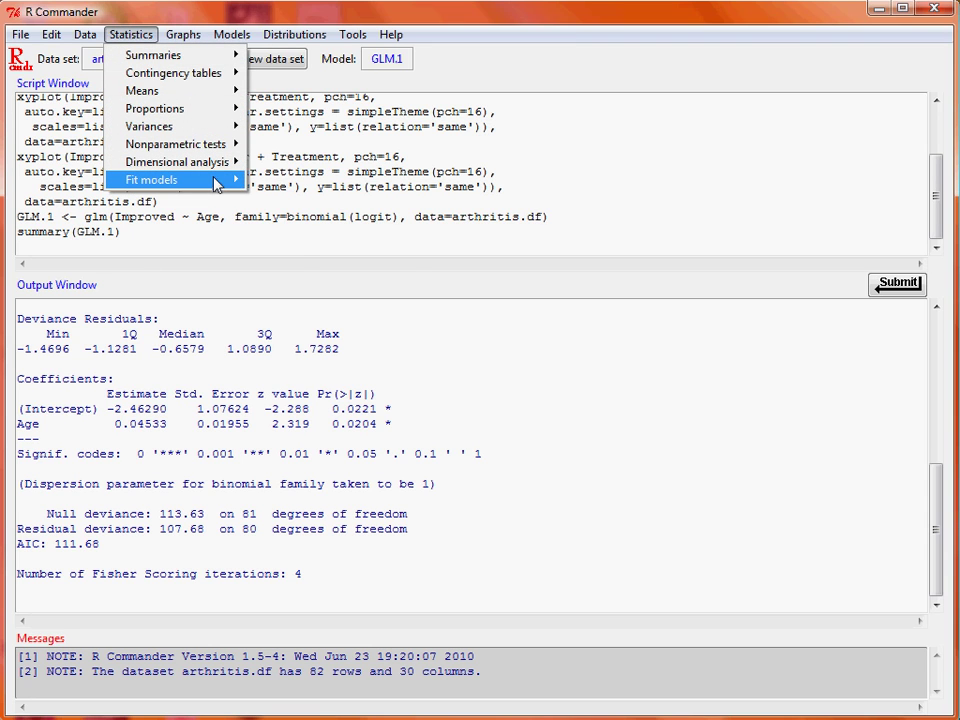
mouse_move(216, 182)
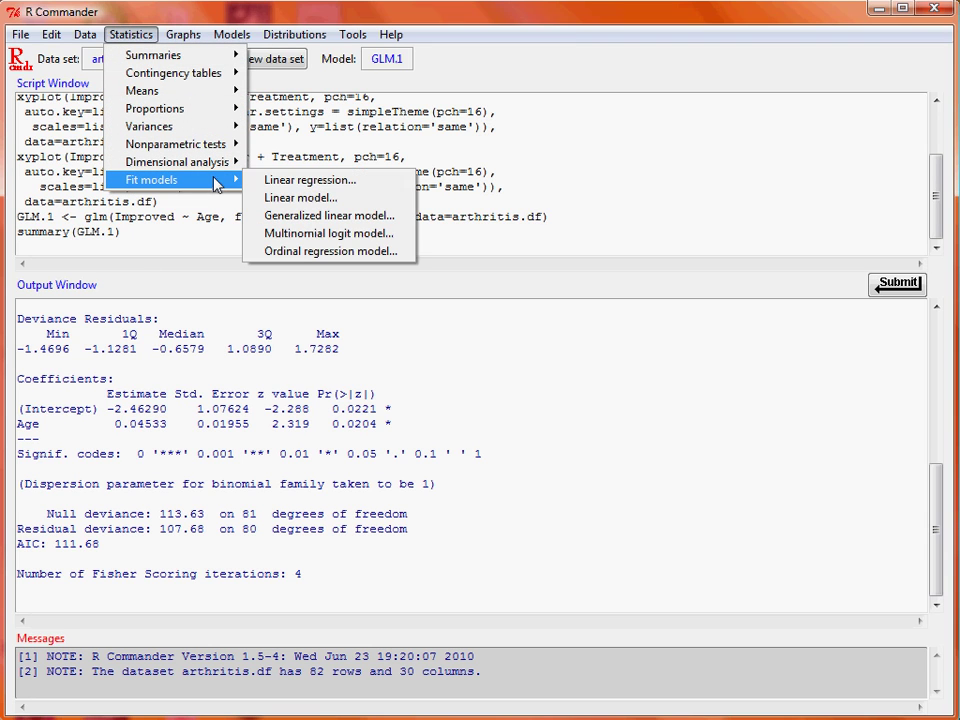
click(390, 217)
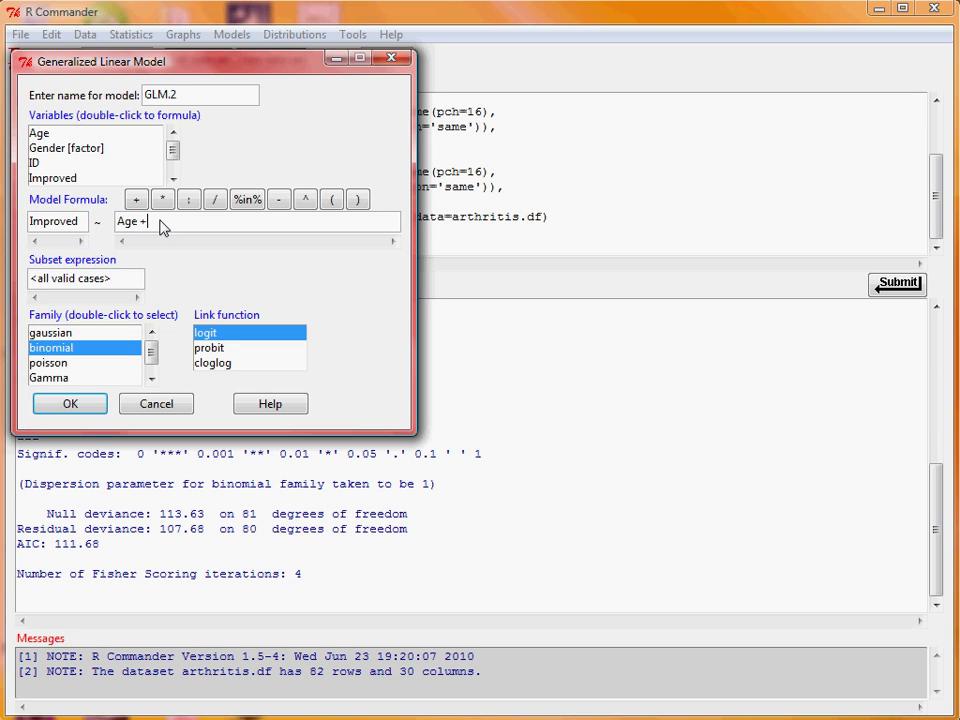
click(173, 178)
click(173, 178)
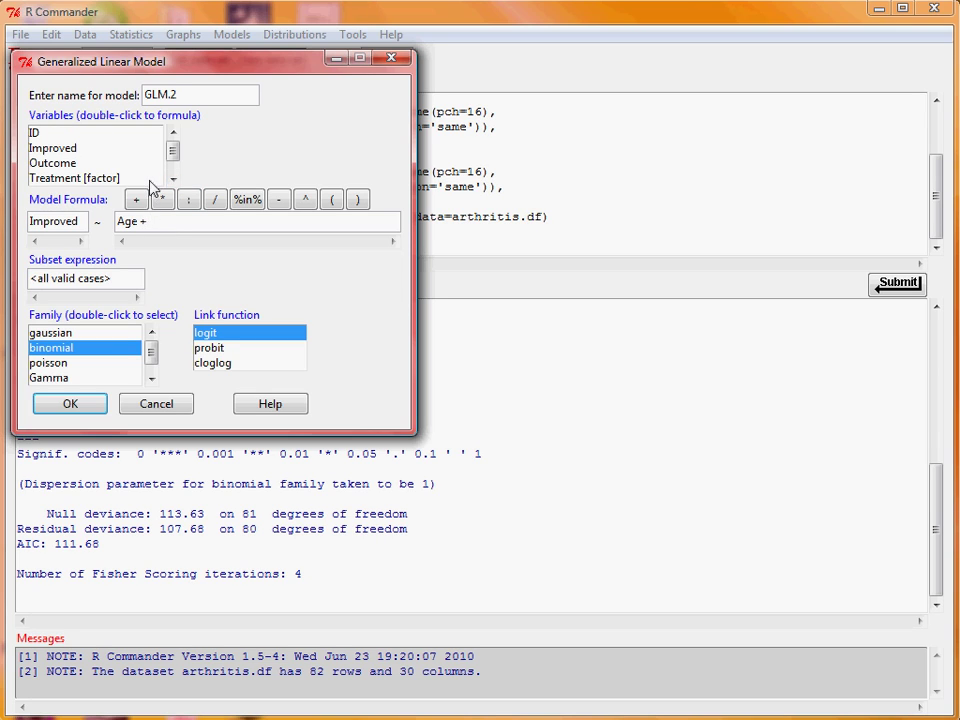
double_click(148, 179)
click(94, 405)
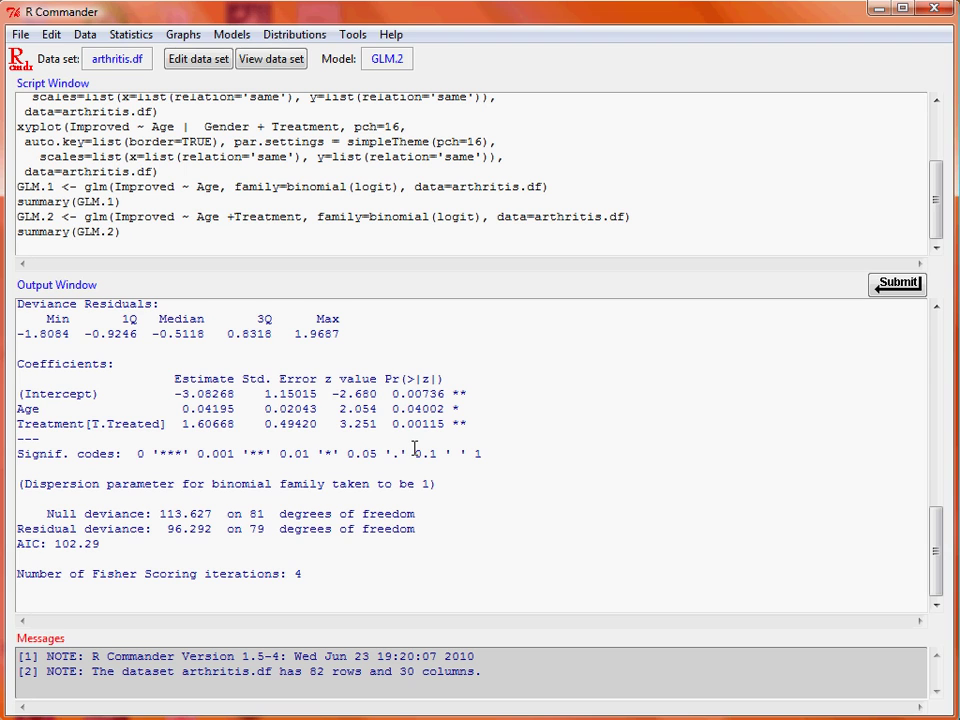
scroll(553, 420, up, 8)
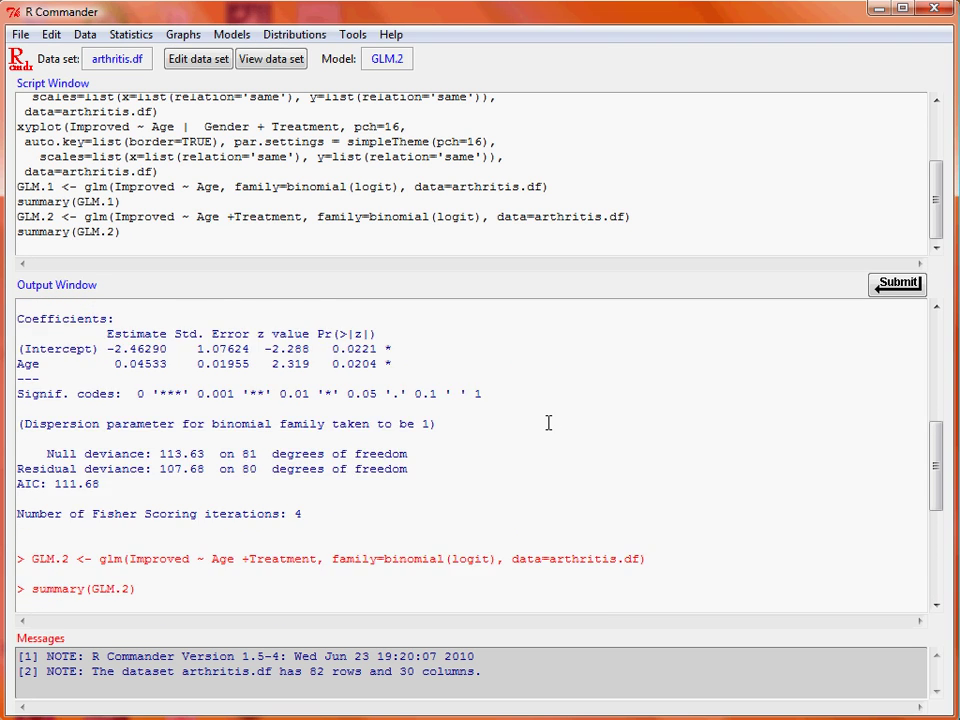
scroll(548, 423, up, 1)
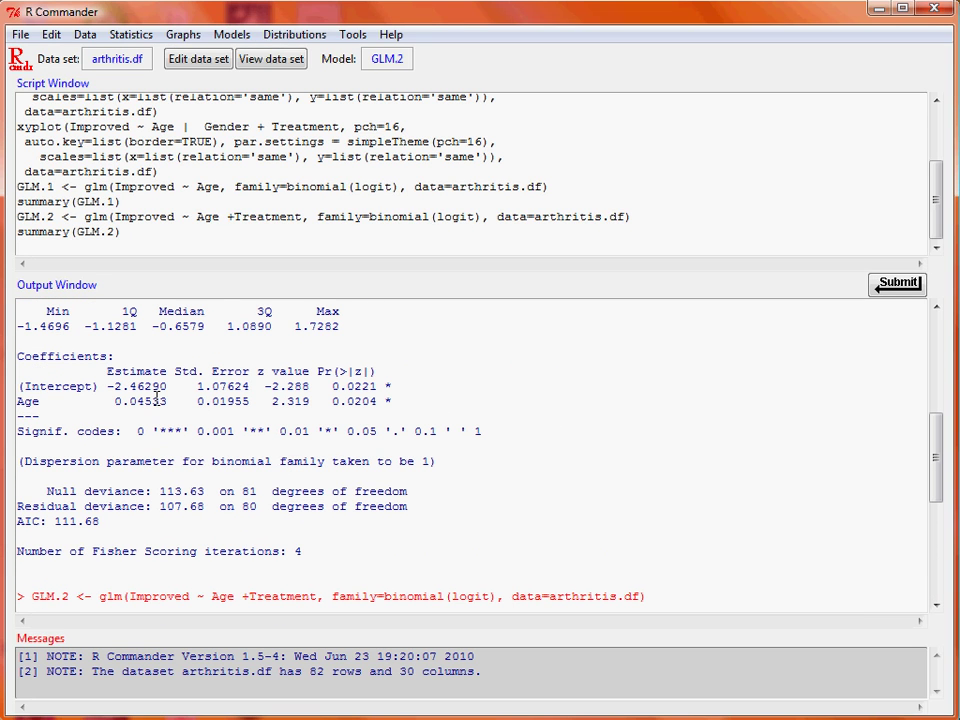
Review the Age + Treatment model summary, and fit a binomial logit model with formula Improved ~ Age + Treatment + Gender.
scroll(236, 429, down, 4)
scroll(237, 430, down, 2)
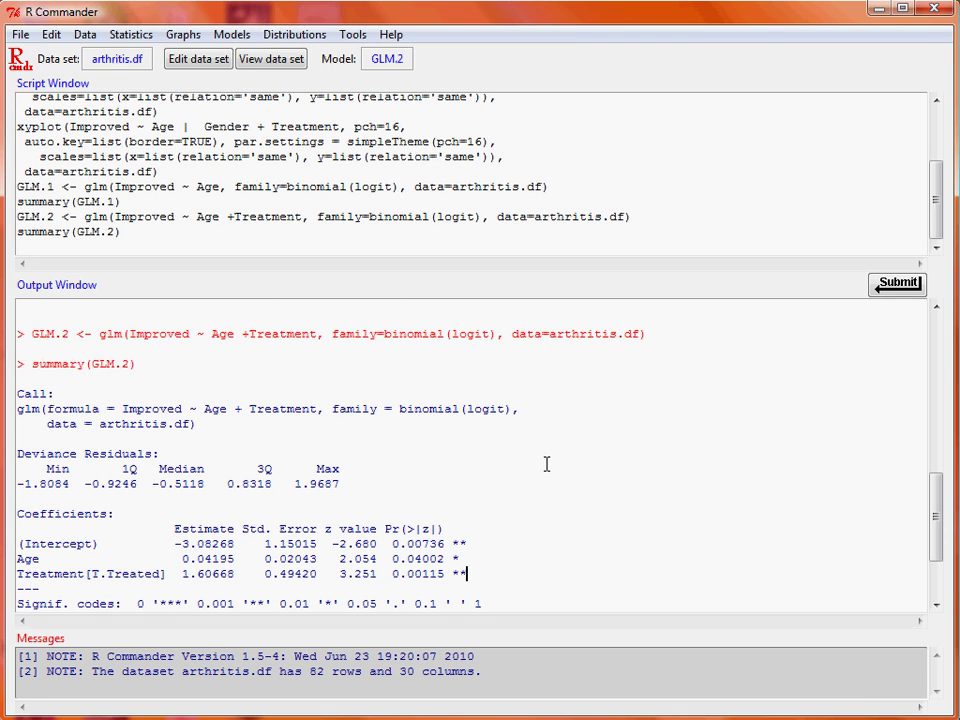
scroll(546, 463, down, 1)
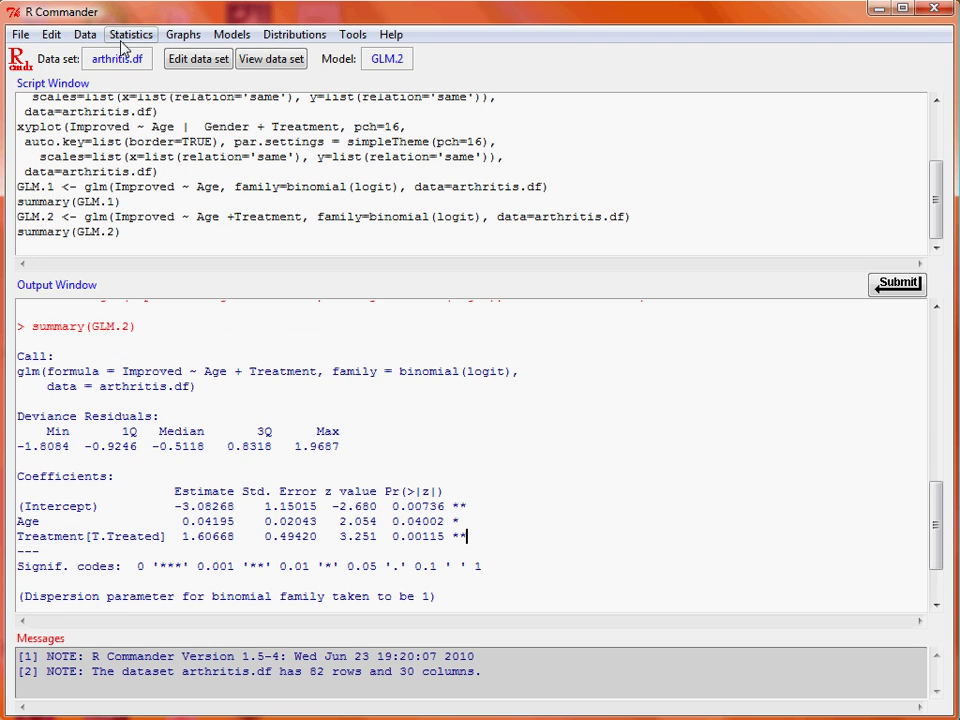
scroll(285, 382, down, 2)
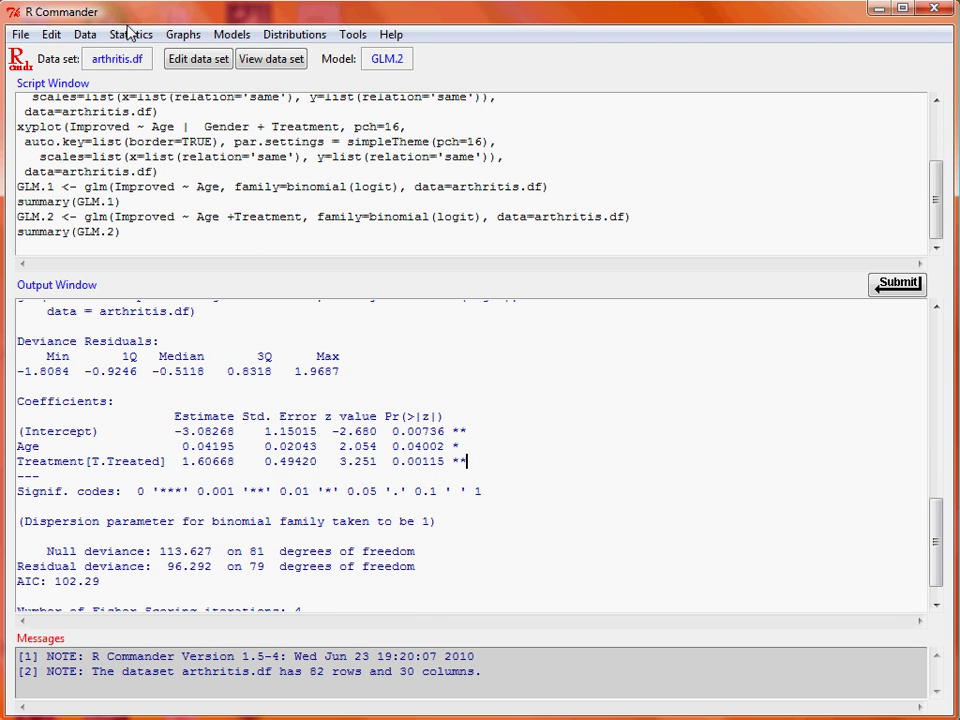
click(128, 33)
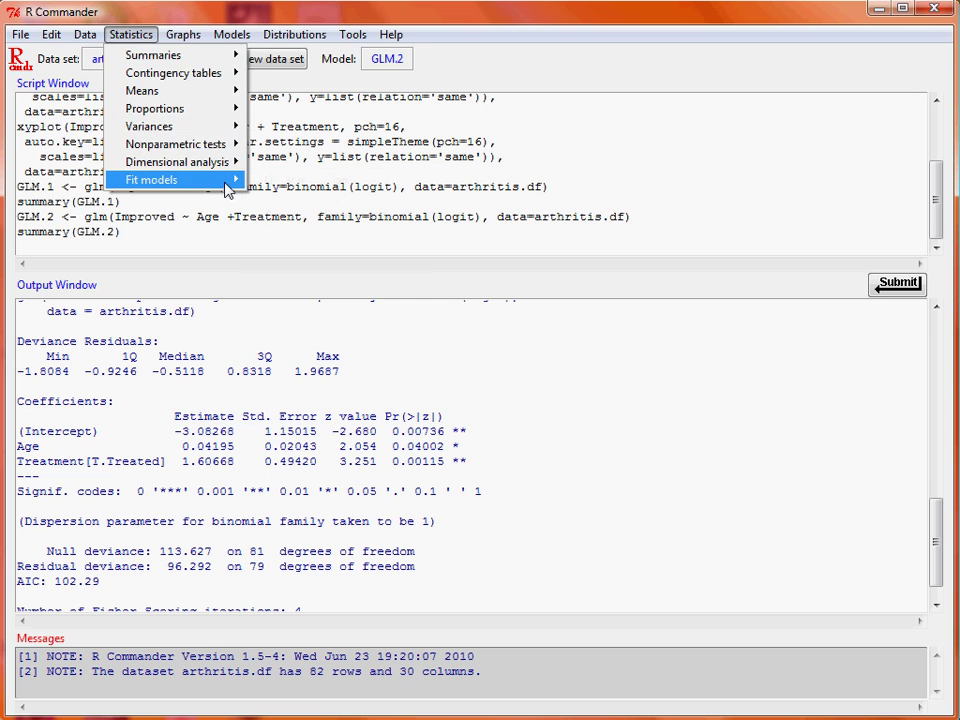
mouse_move(228, 185)
click(322, 215)
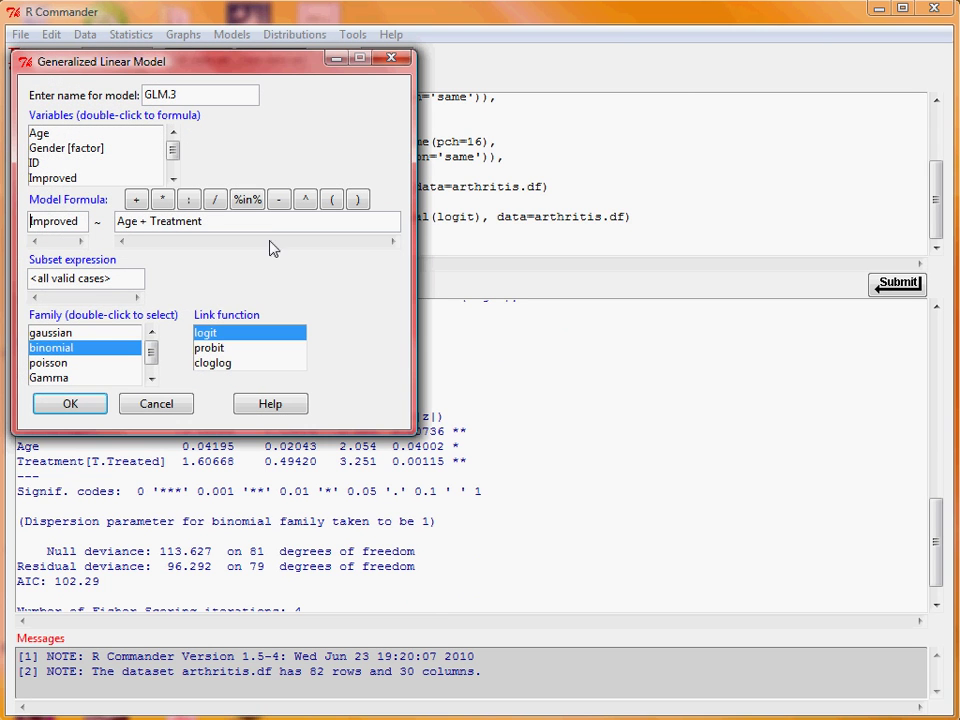
text(+ Gender)
click(70, 403)
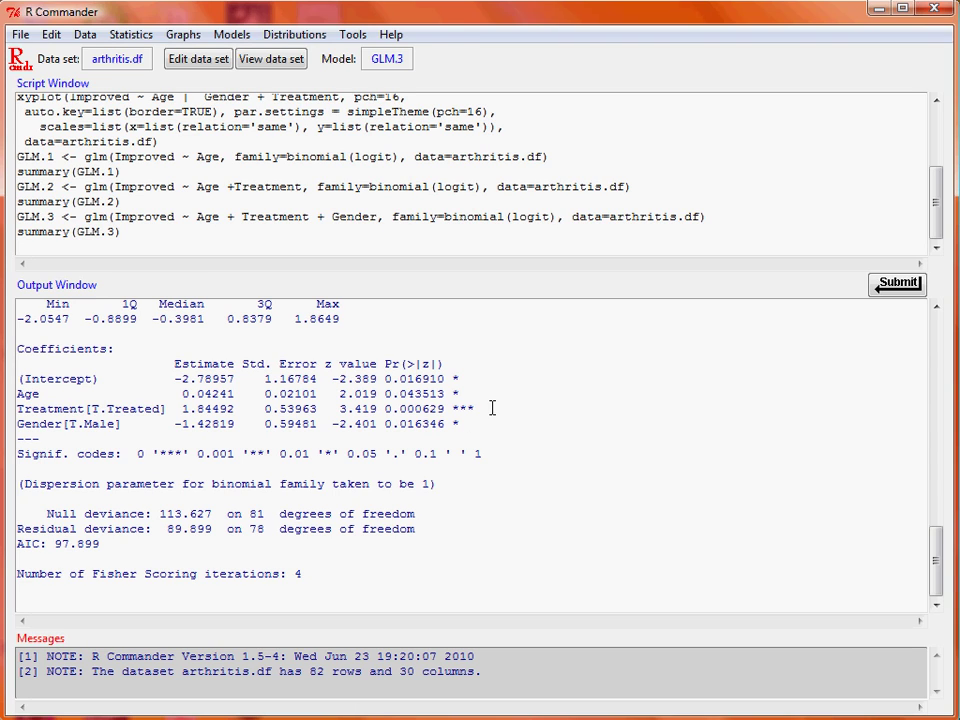
Fit a binomial logit model with formula Improved ~ Age + Treatment + Gender + Age:Treatment + Age:Gender + Treatment:Gender.
click(85, 34)
click(131, 34)
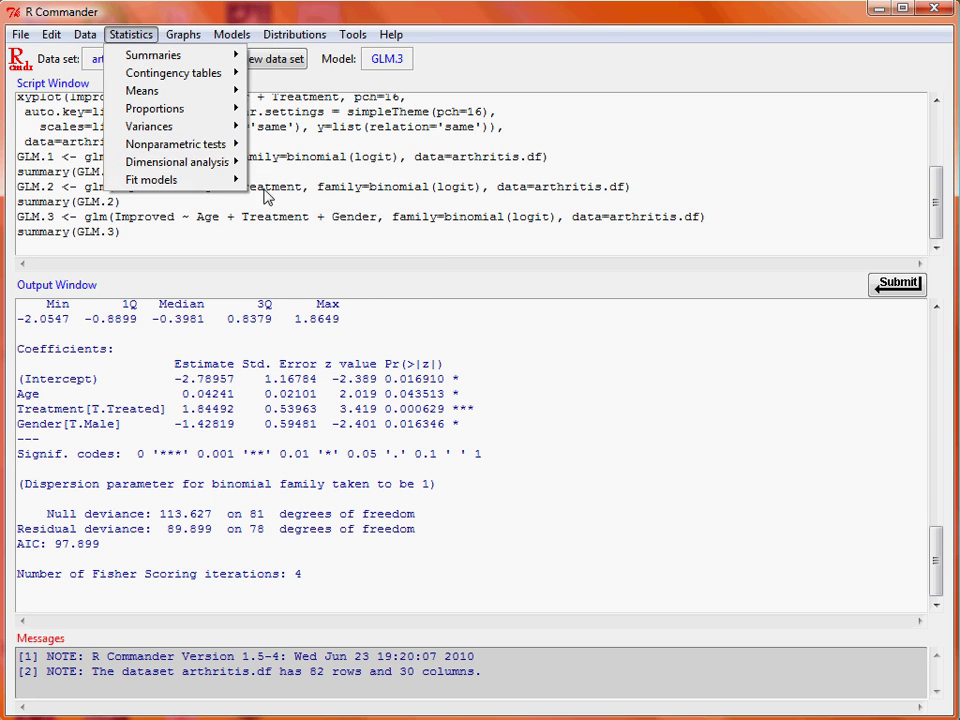
mouse_move(216, 187)
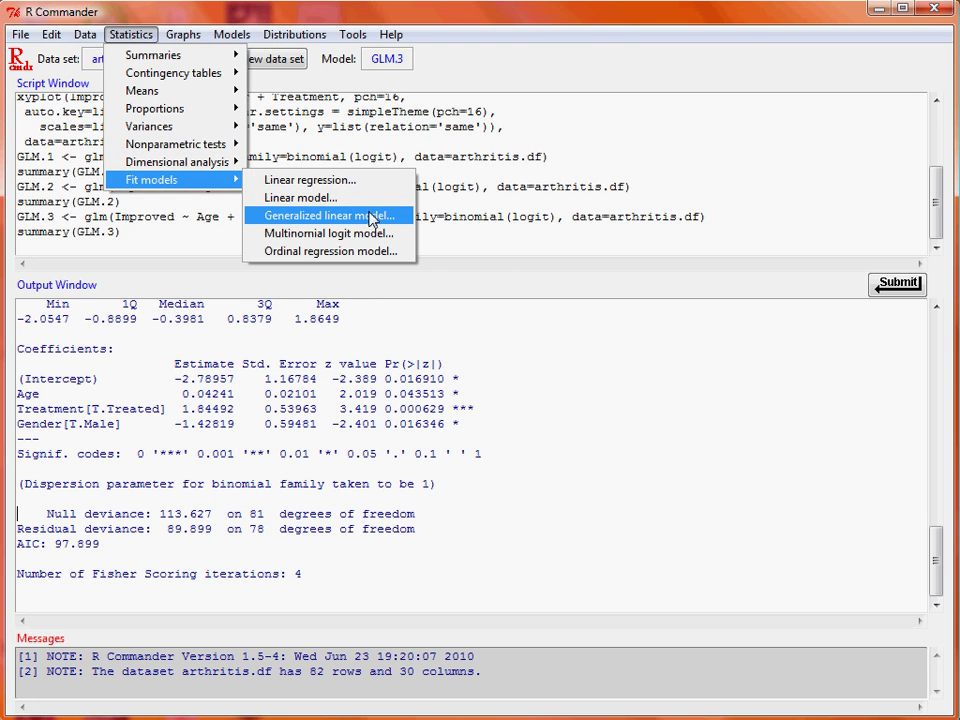
click(330, 215)
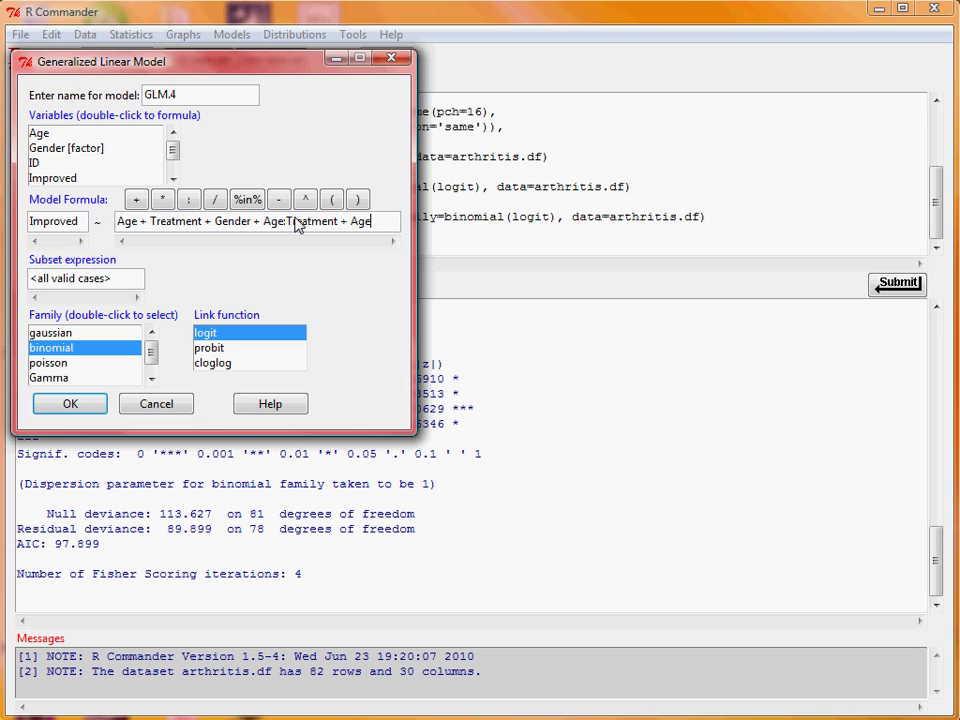
text(der)
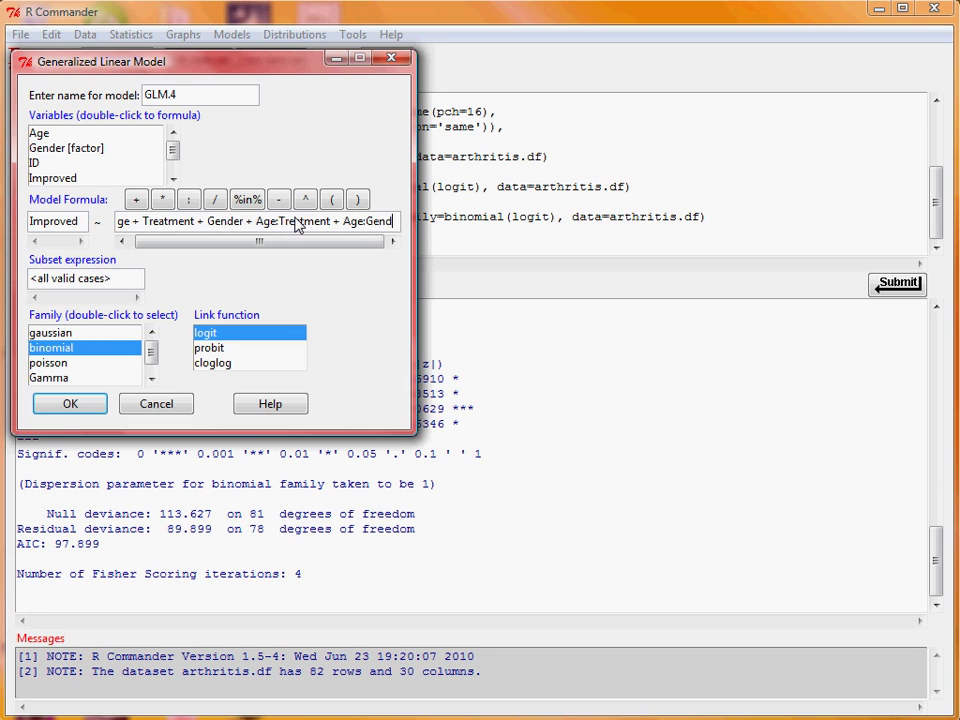
text( + Tre)
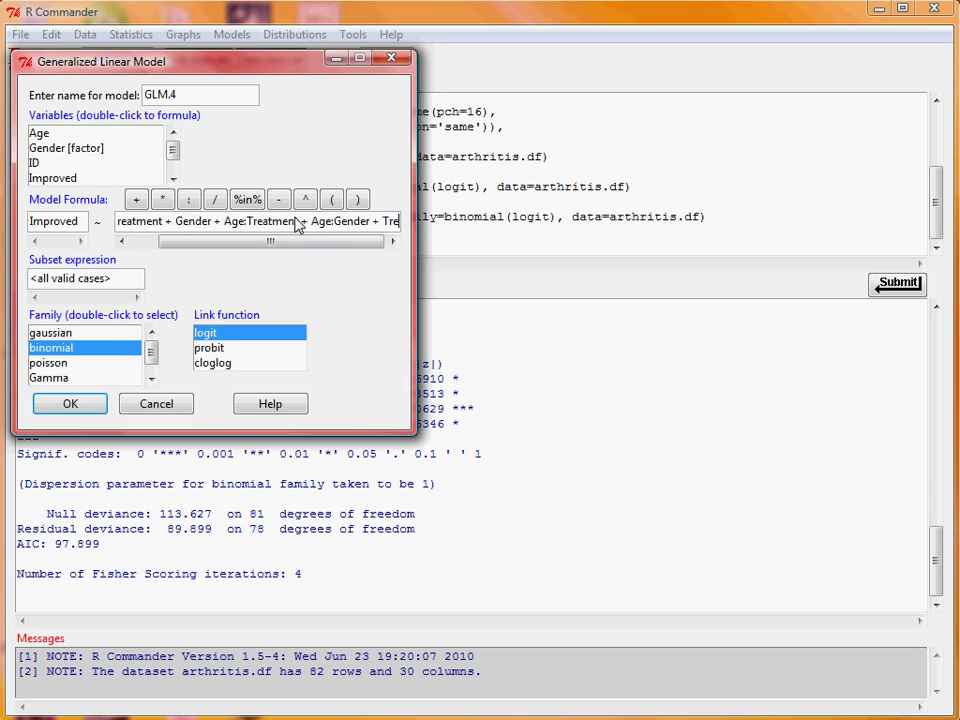
text(atment:Gender)
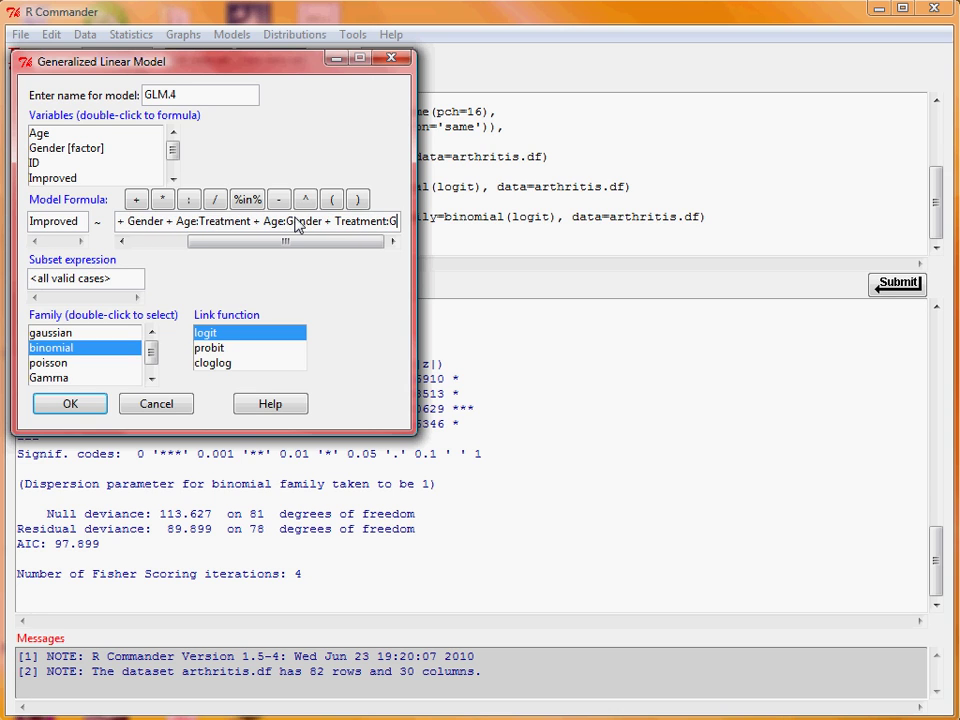
click(70, 403)
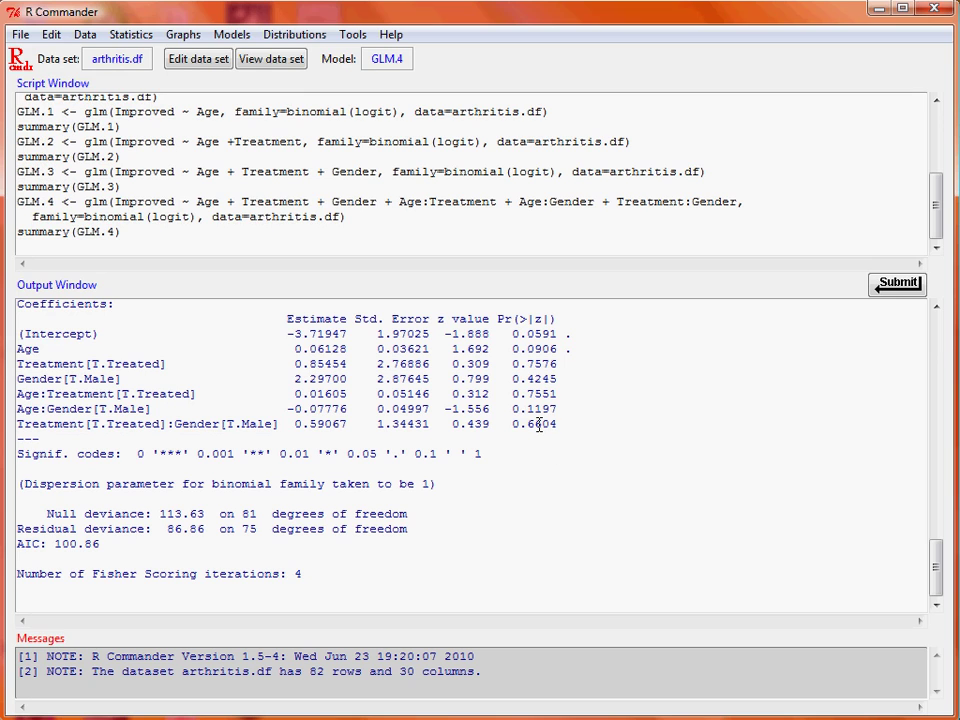
Compare two models with a hypothesis test, using GLM.3 as the first model and GLM.4 as the second.
click(183, 35)
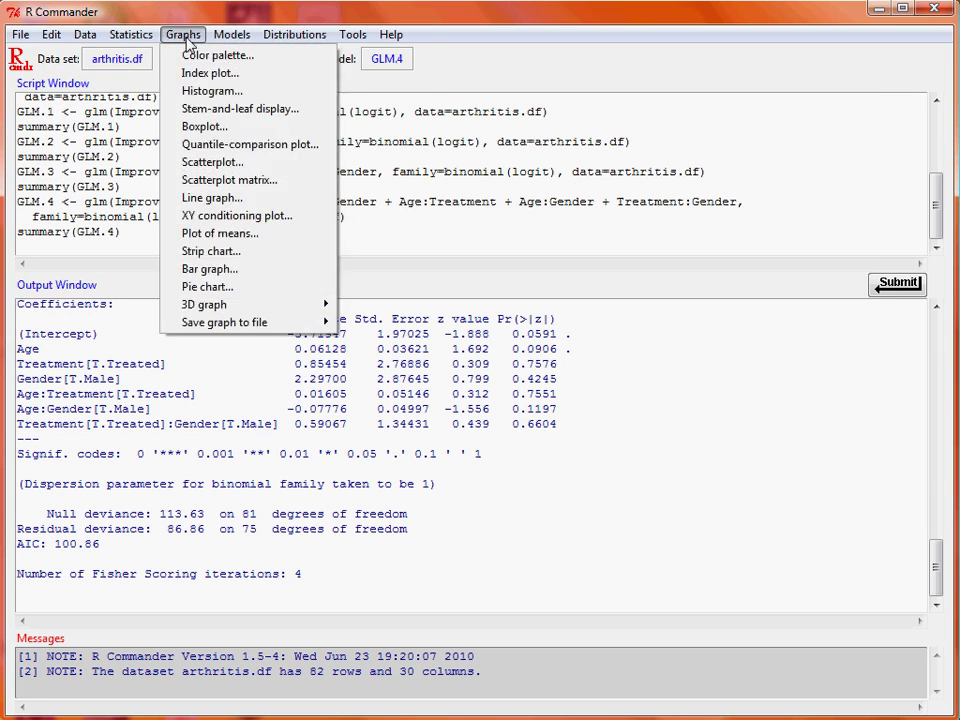
mouse_move(250, 45)
mouse_move(330, 197)
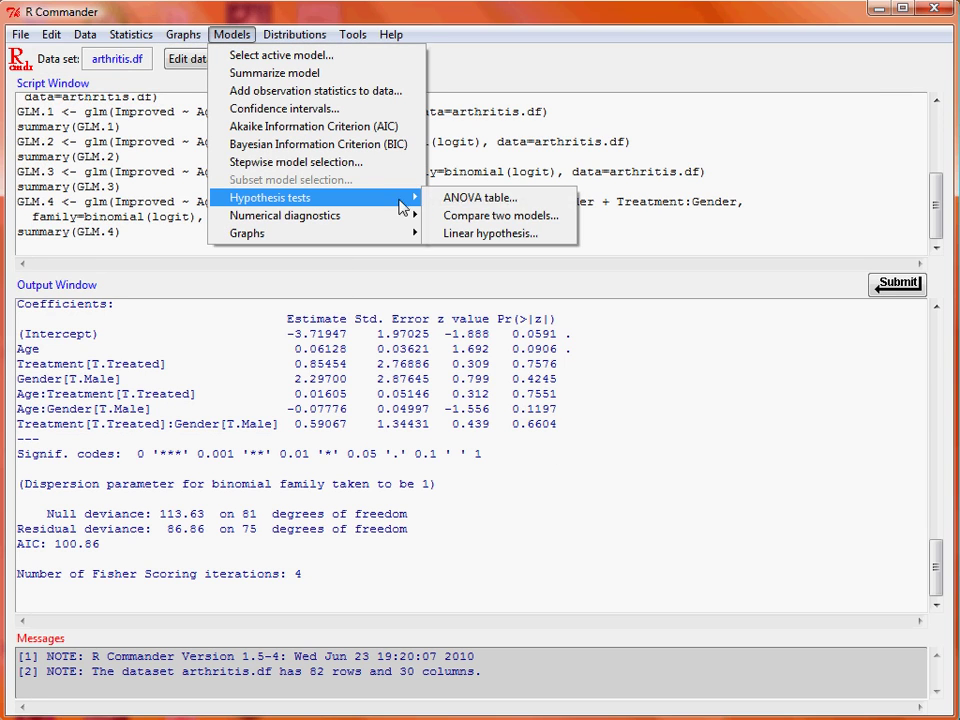
click(541, 222)
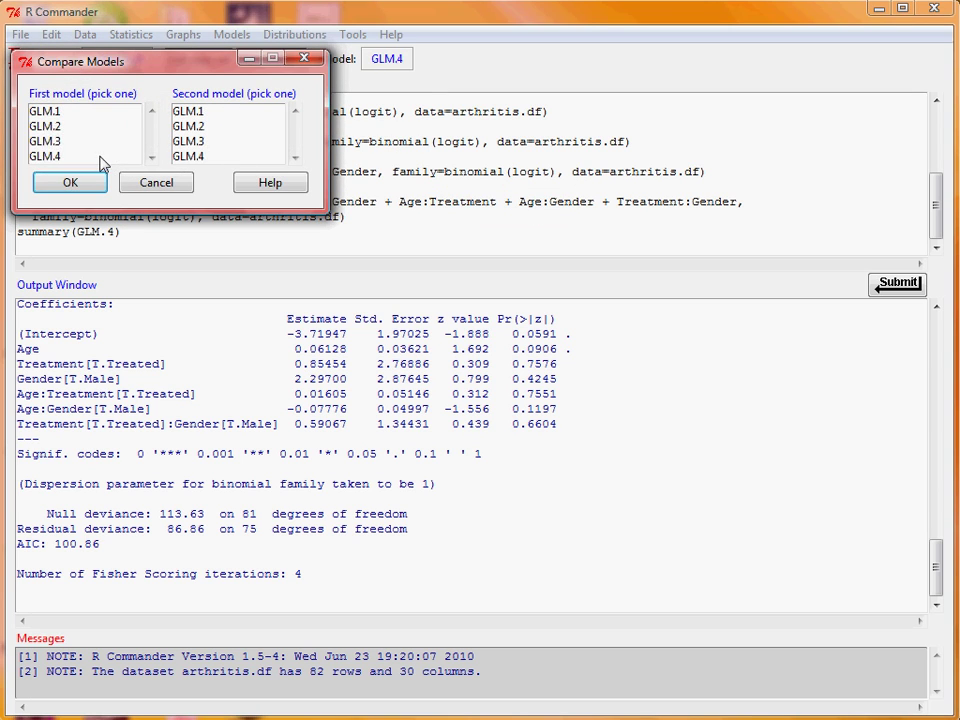
click(140, 143)
click(188, 156)
click(72, 182)
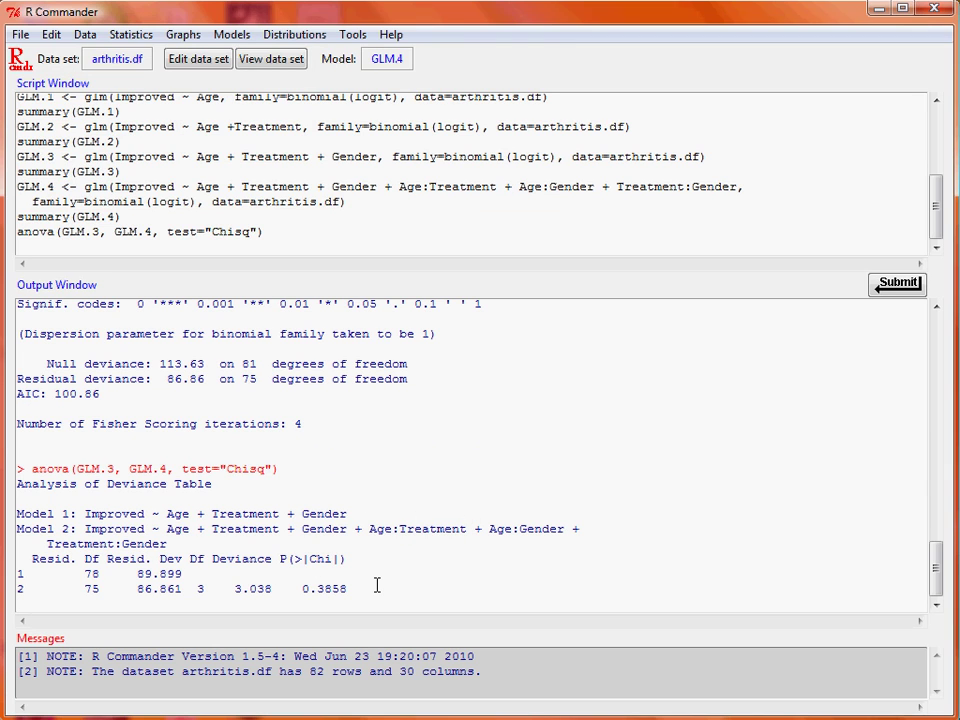
Check the interaction coefficients of GLM.4, and fit a new binomial logit model that drops the Age:Treatment term from its formula.
click(434, 455)
scroll(450, 450, up, 1)
scroll(540, 390, up, 1)
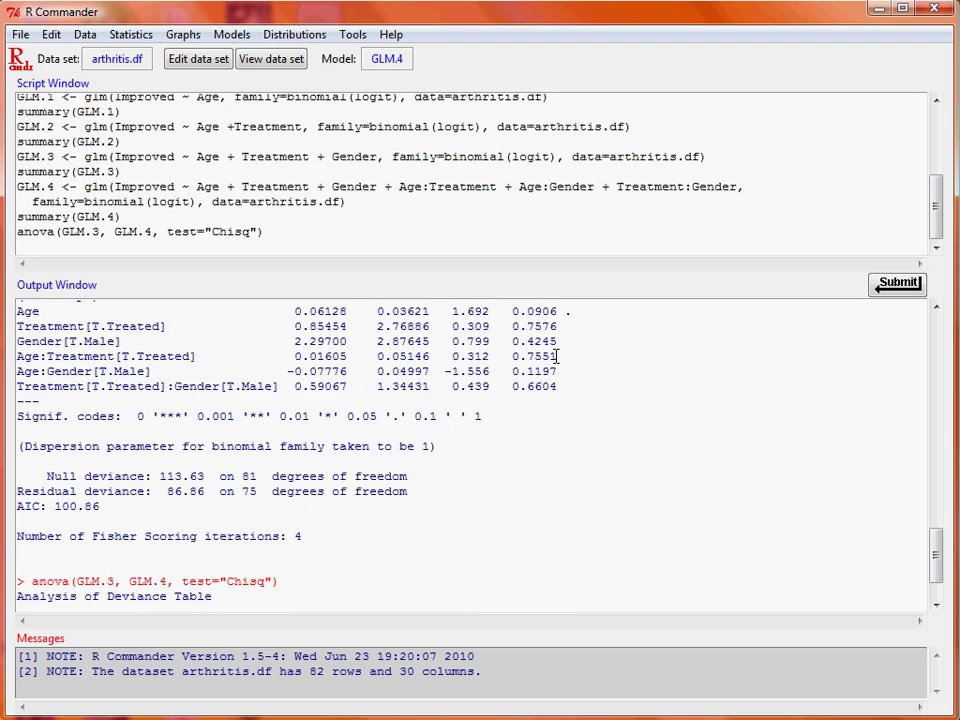
click(131, 35)
mouse_move(230, 180)
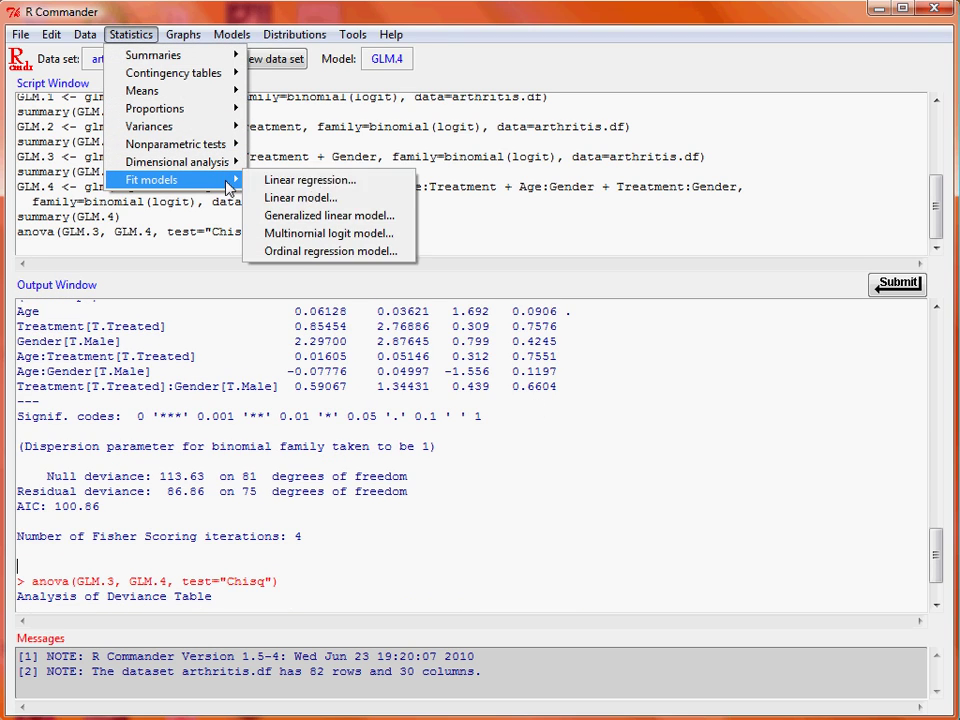
click(348, 215)
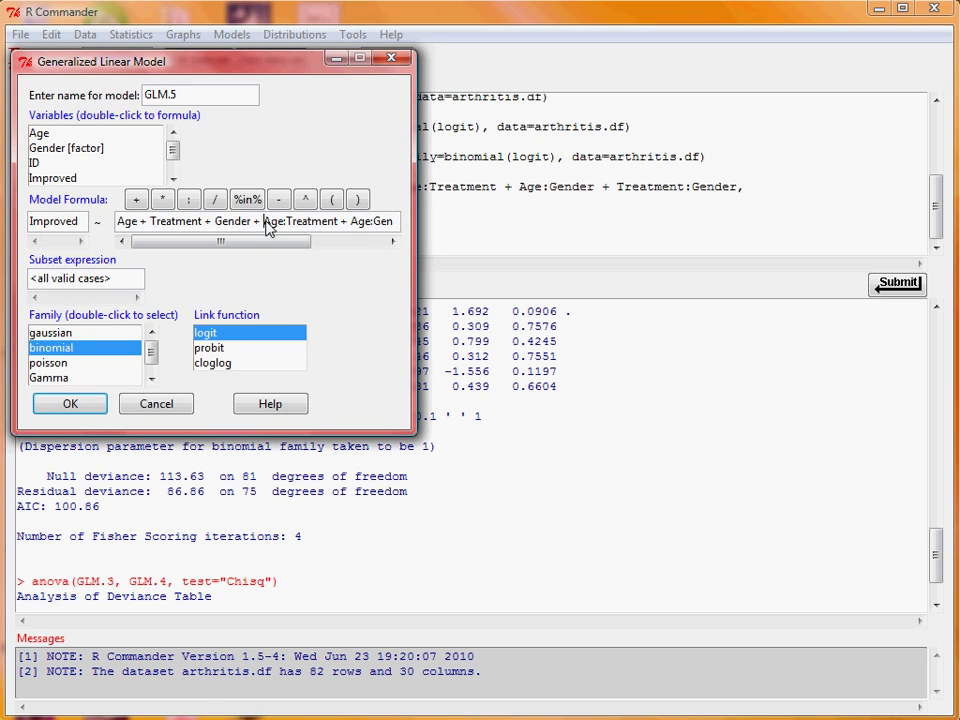
drag(265, 221, 352, 232)
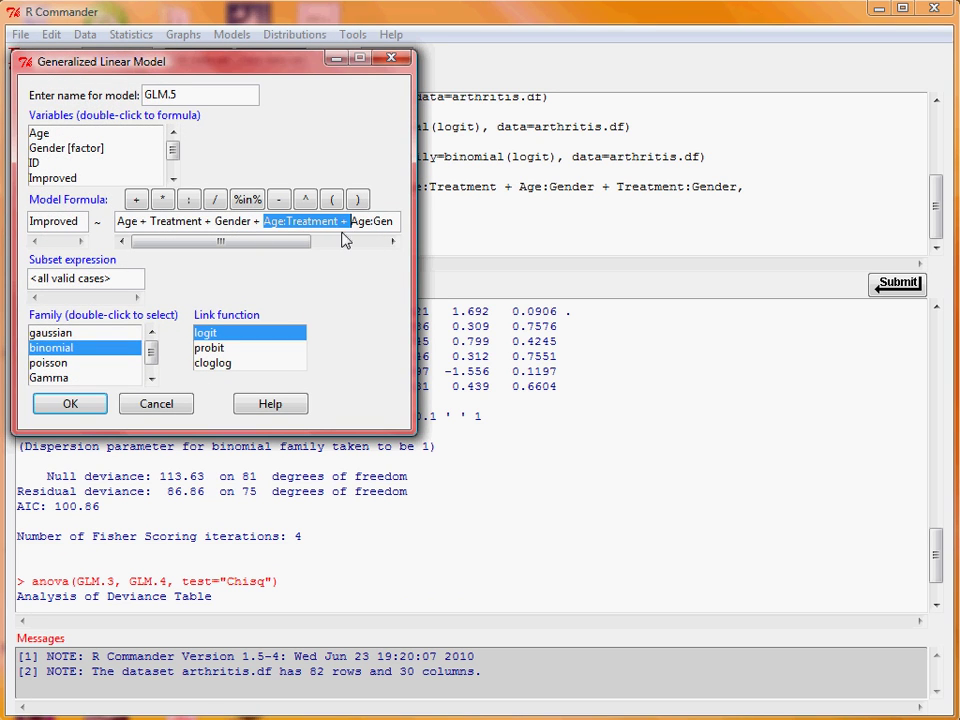
key(Delete)
click(70, 404)
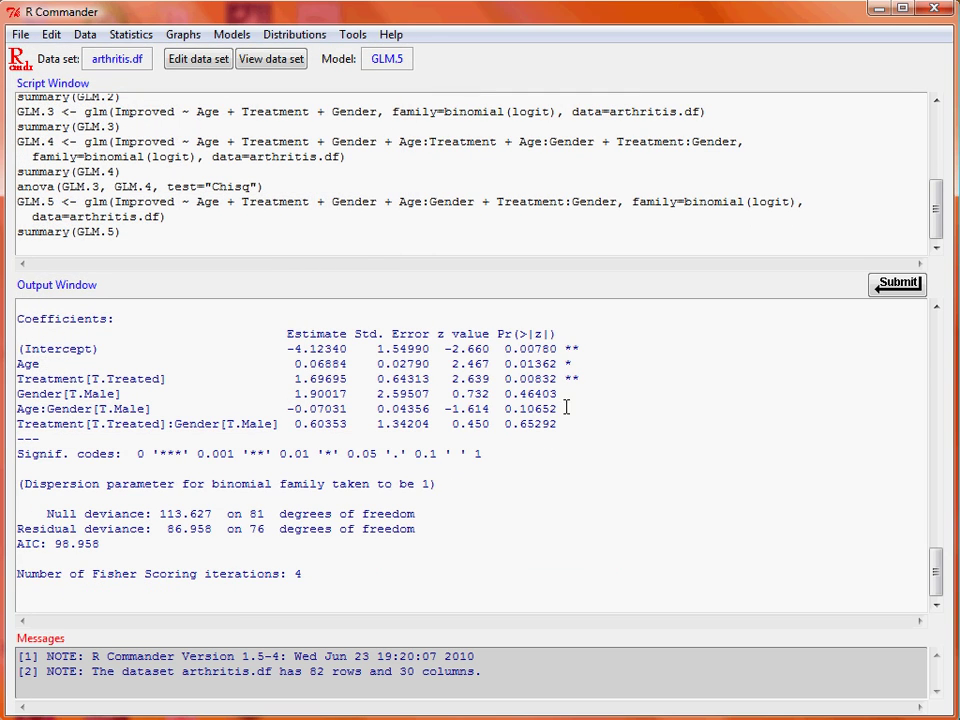
Remove Treatment:Gender from the formula and fit the binomial logit model Improved ~ Age + Treatment + Gender + Age:Gender.
click(133, 36)
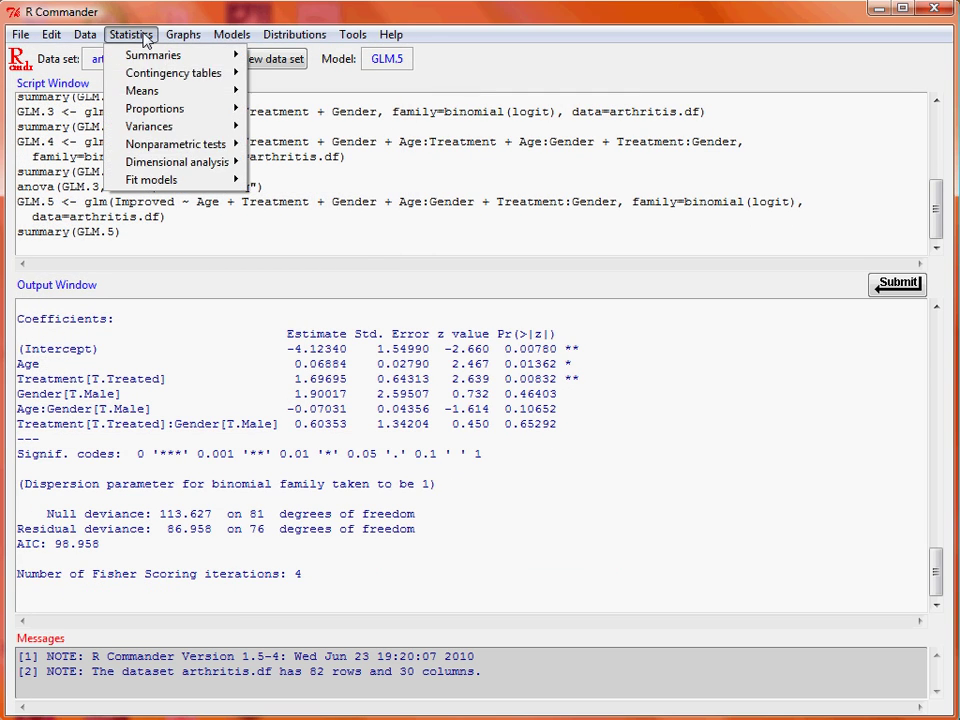
mouse_move(218, 190)
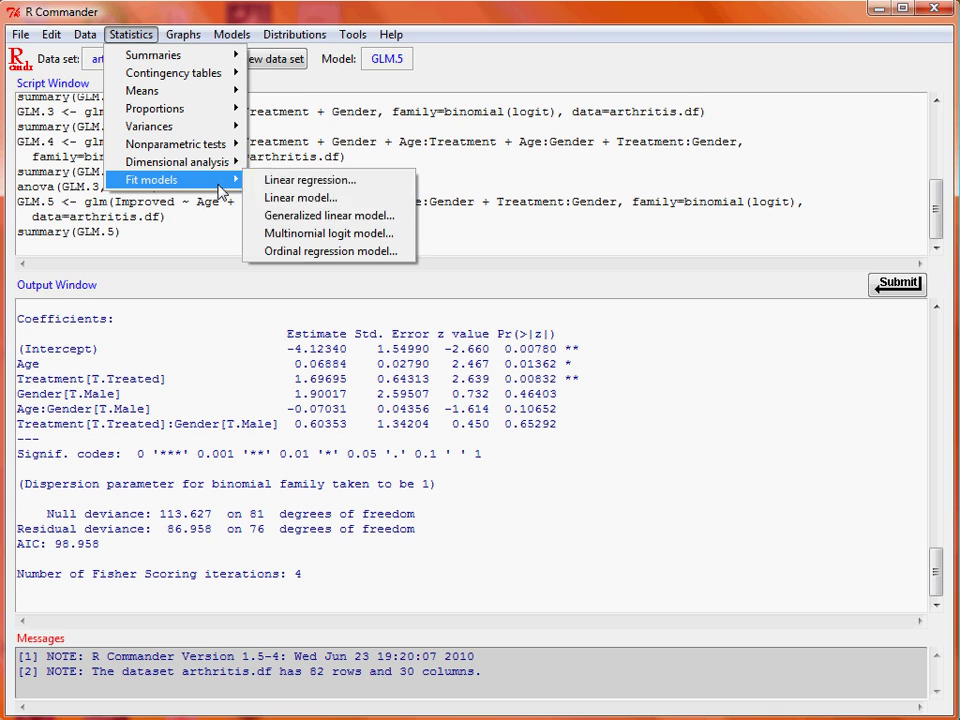
click(393, 228)
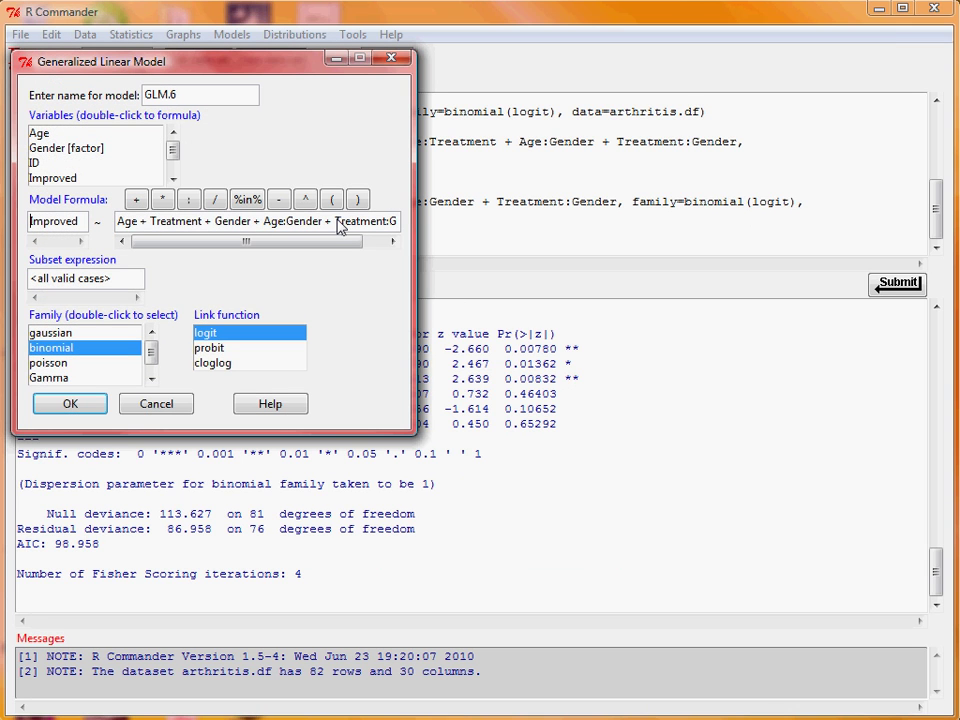
drag(326, 222, 365, 244)
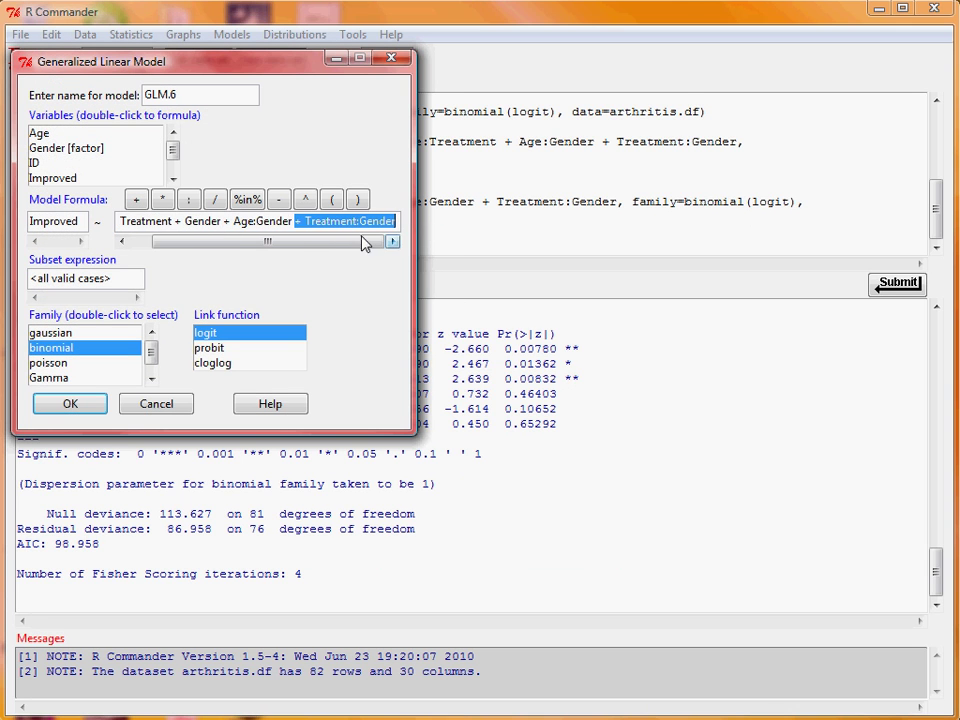
key(Delete)
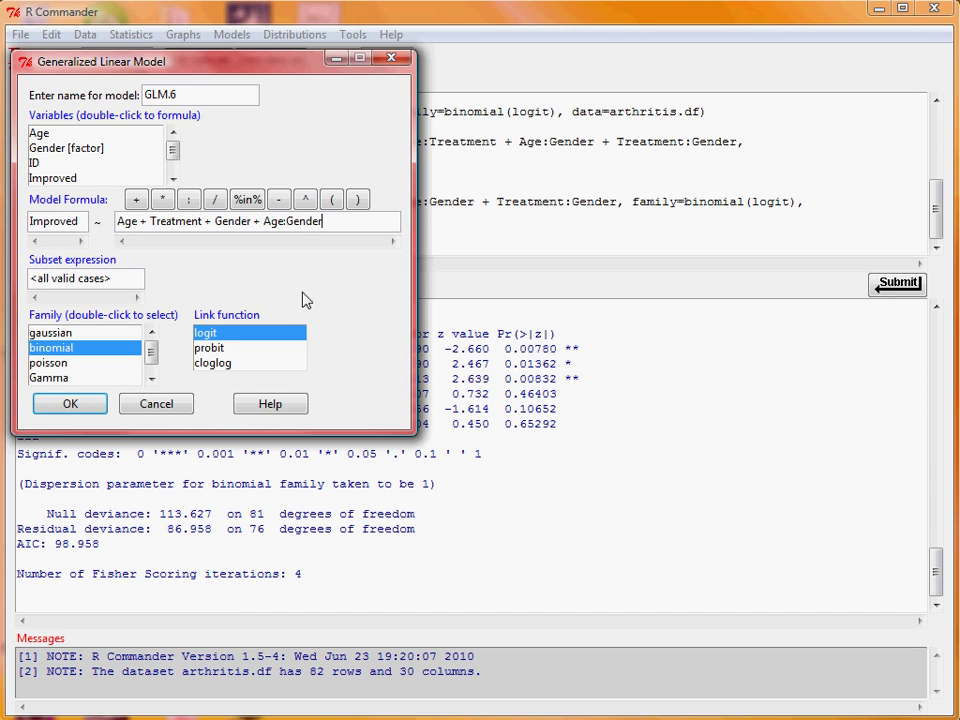
click(102, 408)
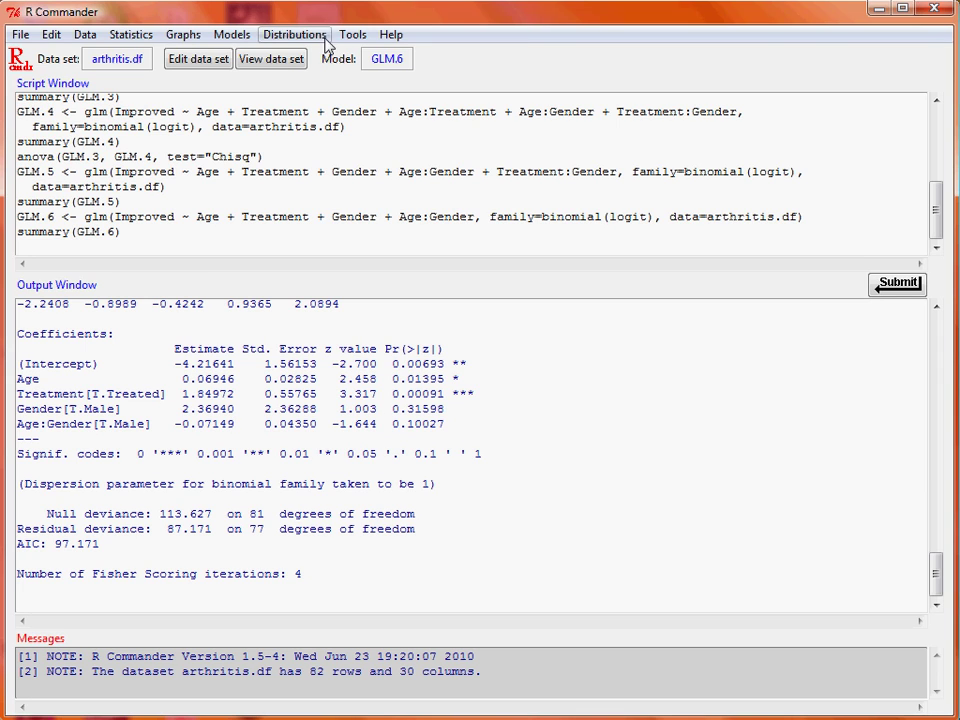
Run the two-model comparison test with GLM.3 as the first model and GLM.6 as the second.
click(183, 34)
mouse_move(232, 34)
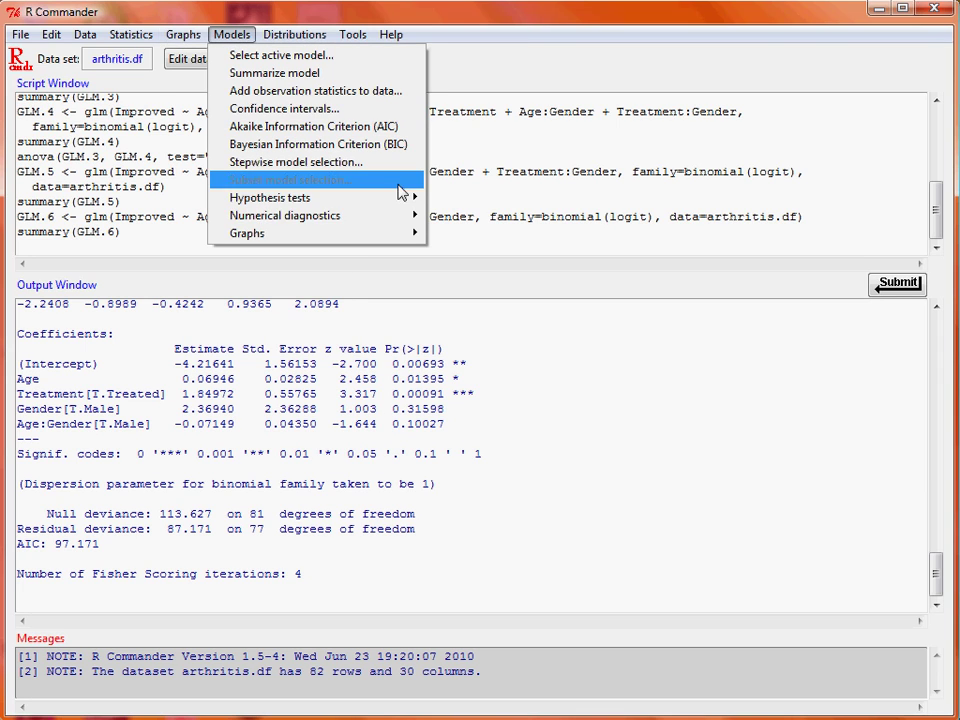
mouse_move(407, 197)
click(508, 216)
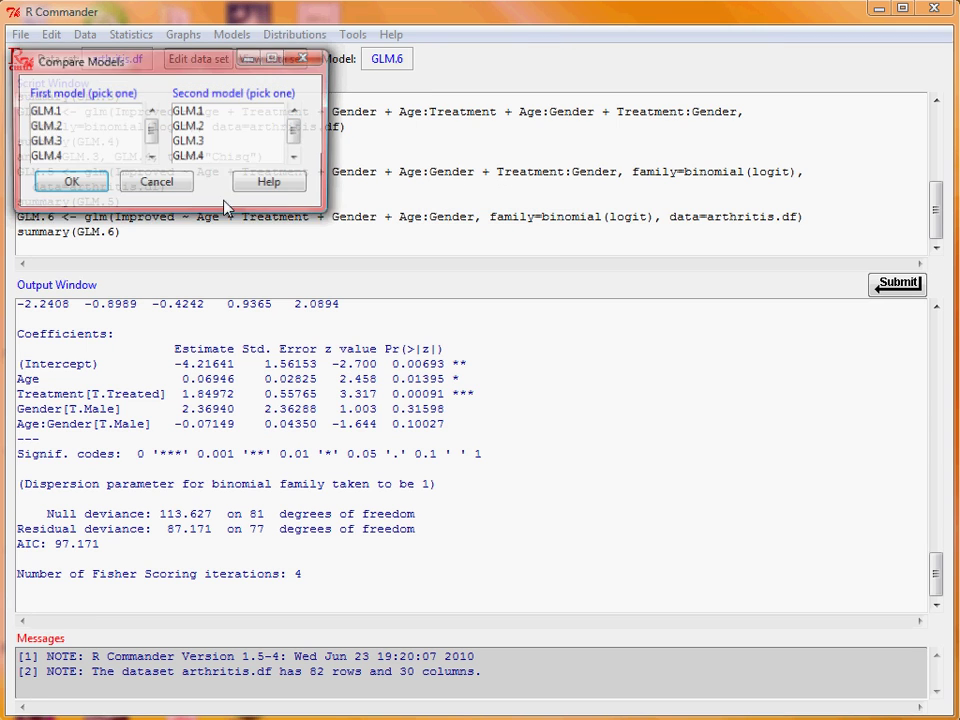
click(120, 141)
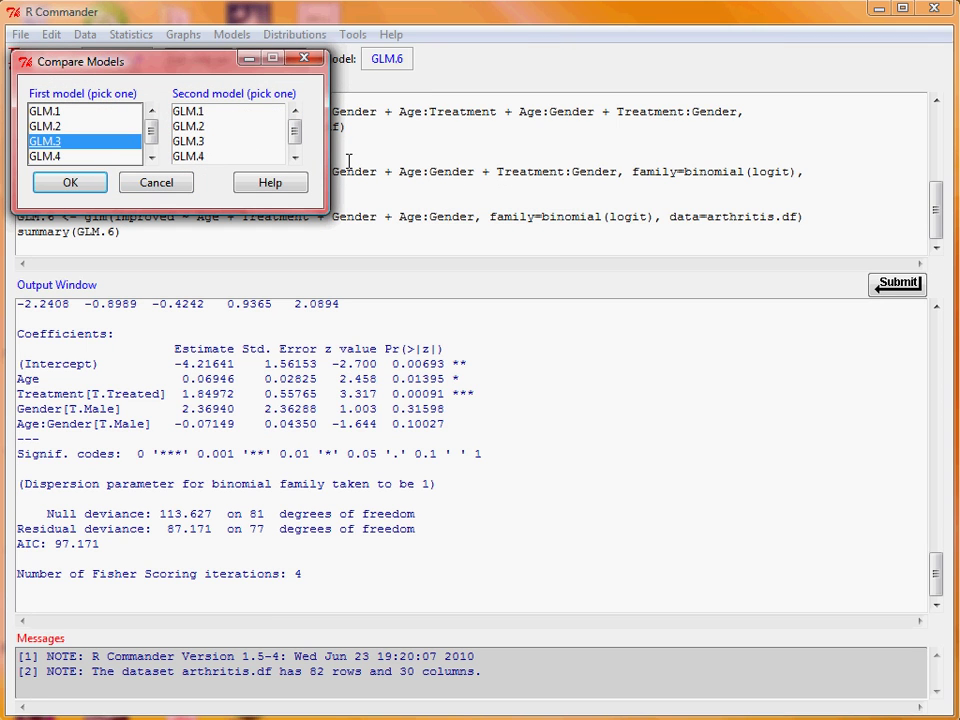
click(295, 157)
click(295, 157)
click(228, 156)
click(70, 183)
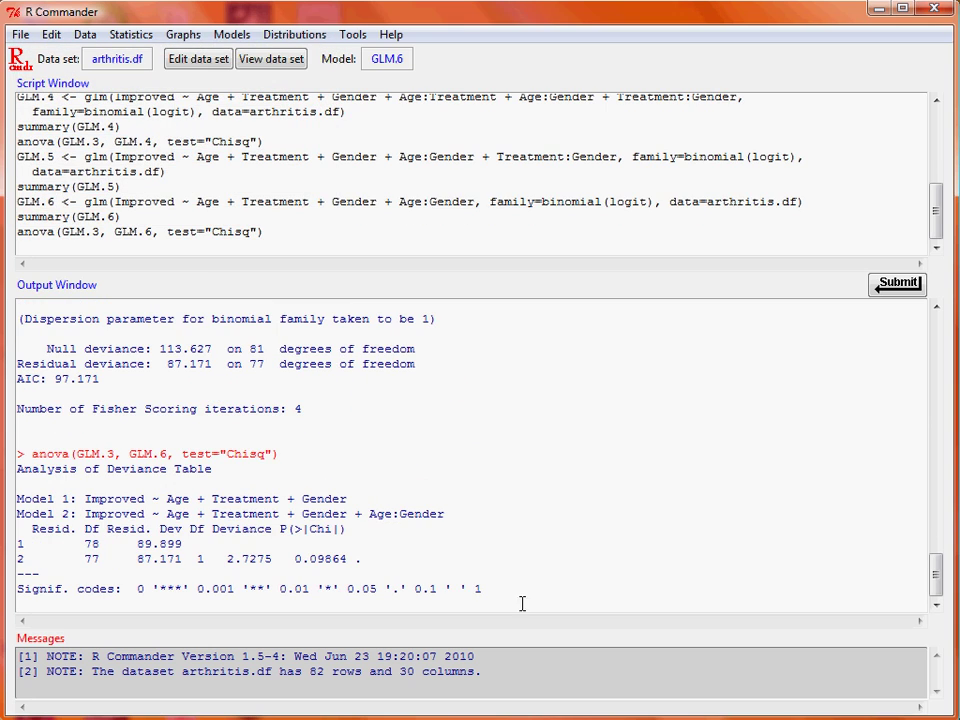